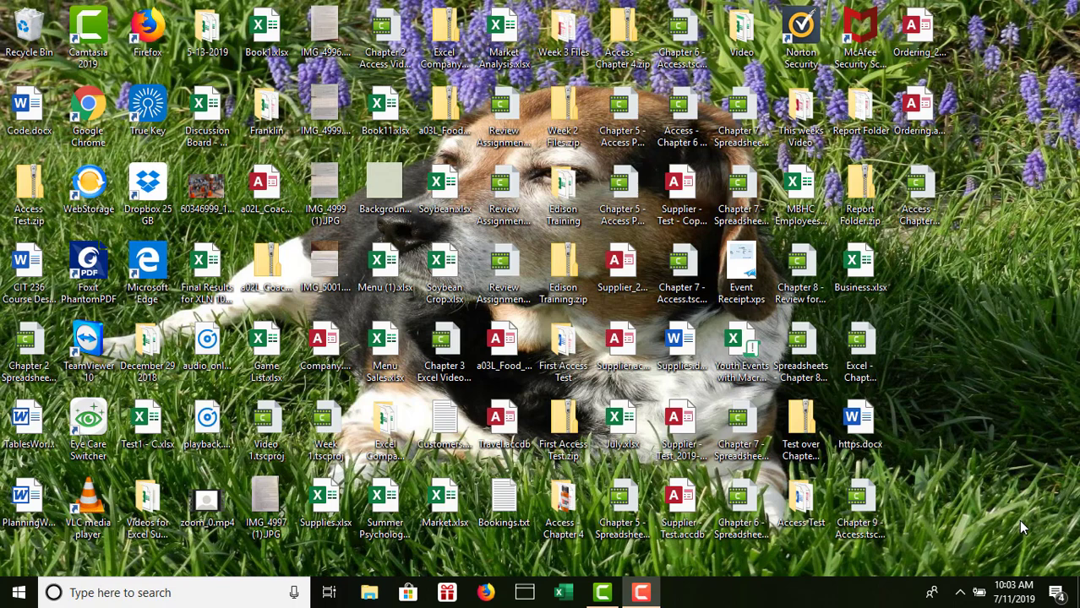
Open the Ordering.accdb database from the desktop
left_click(923, 103)
double_click(921, 101)
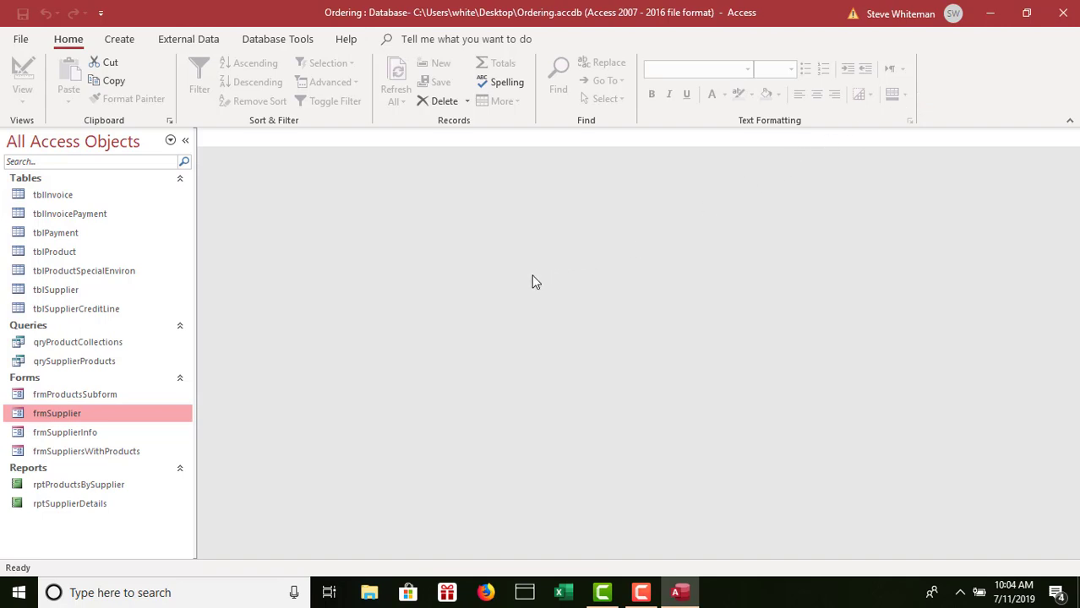
left_click(98, 343)
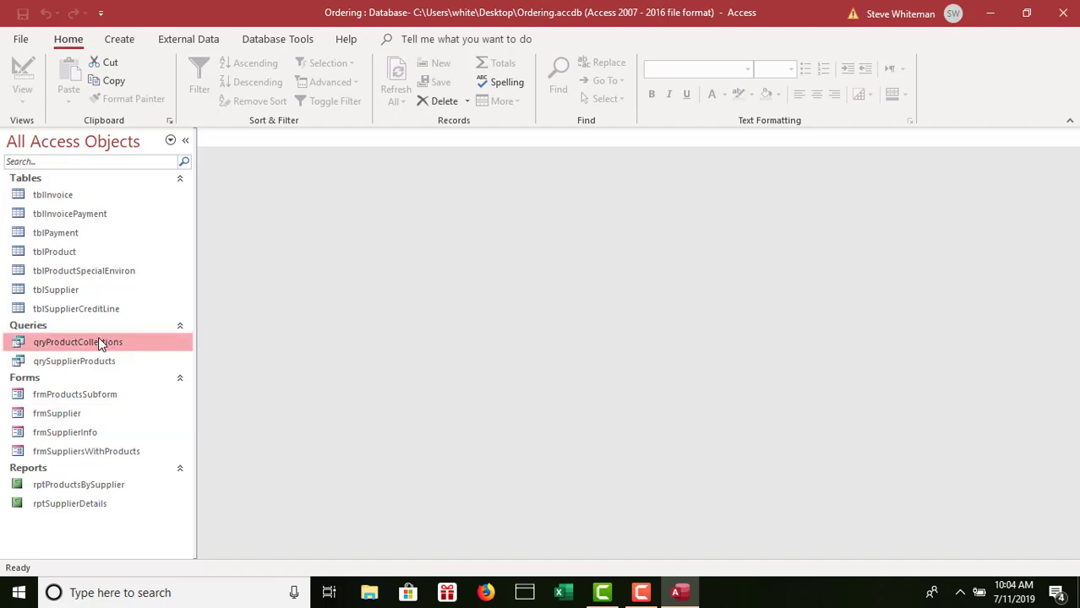
right_click(98, 341)
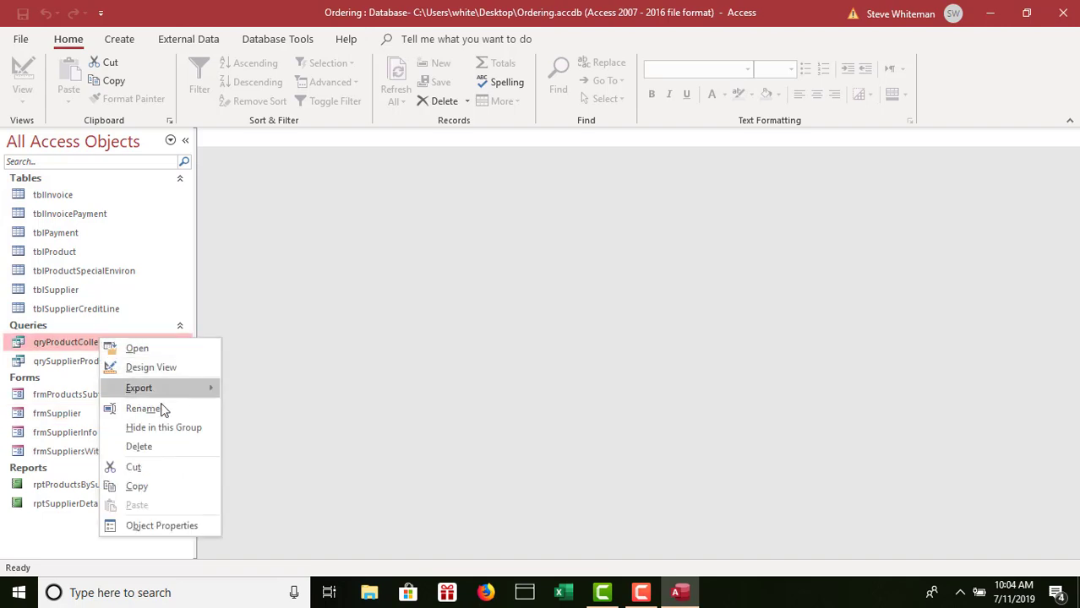
left_click(433, 202)
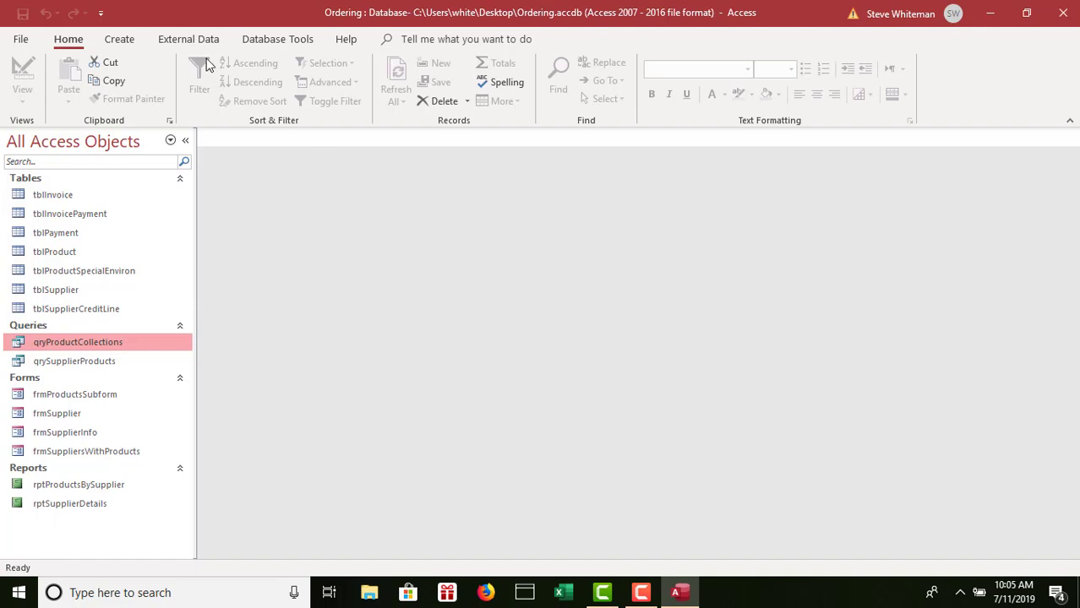
Create a blank form, close its field list and save the form as frmQueries
left_click(117, 41)
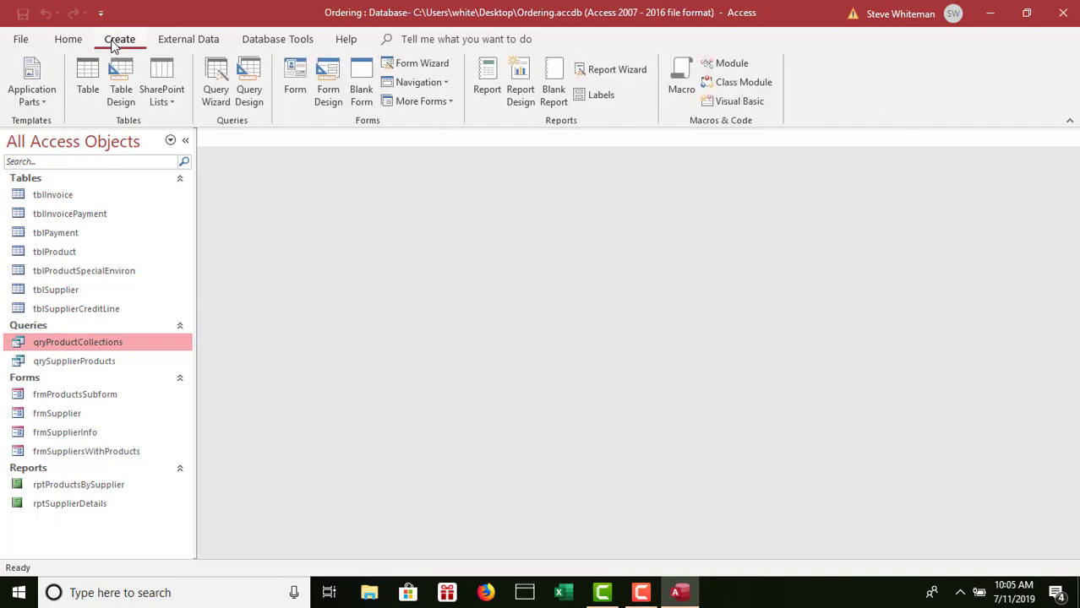
left_click(358, 74)
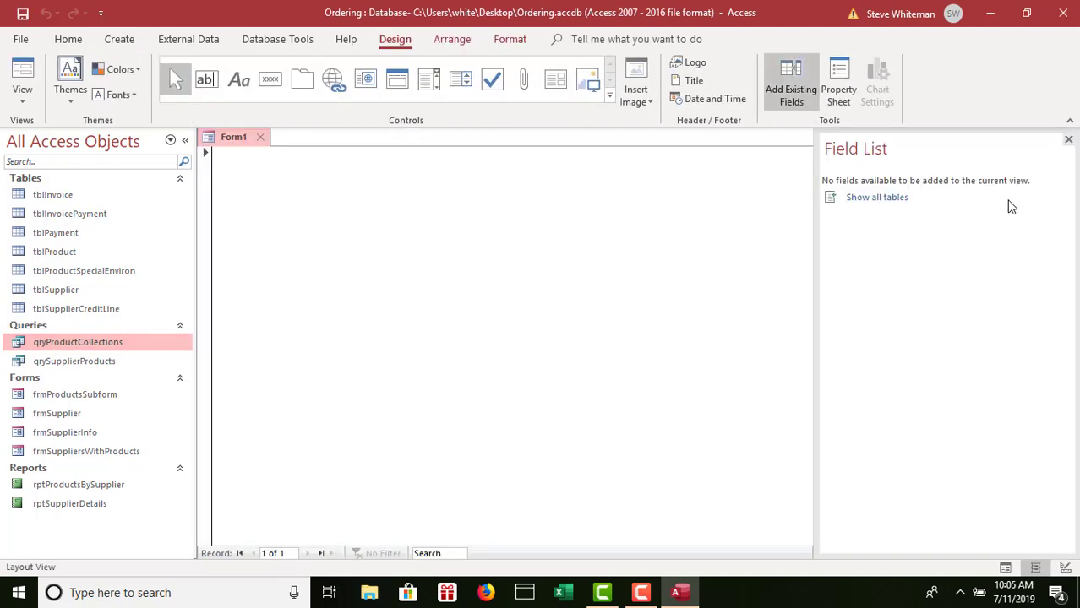
left_click(1068, 142)
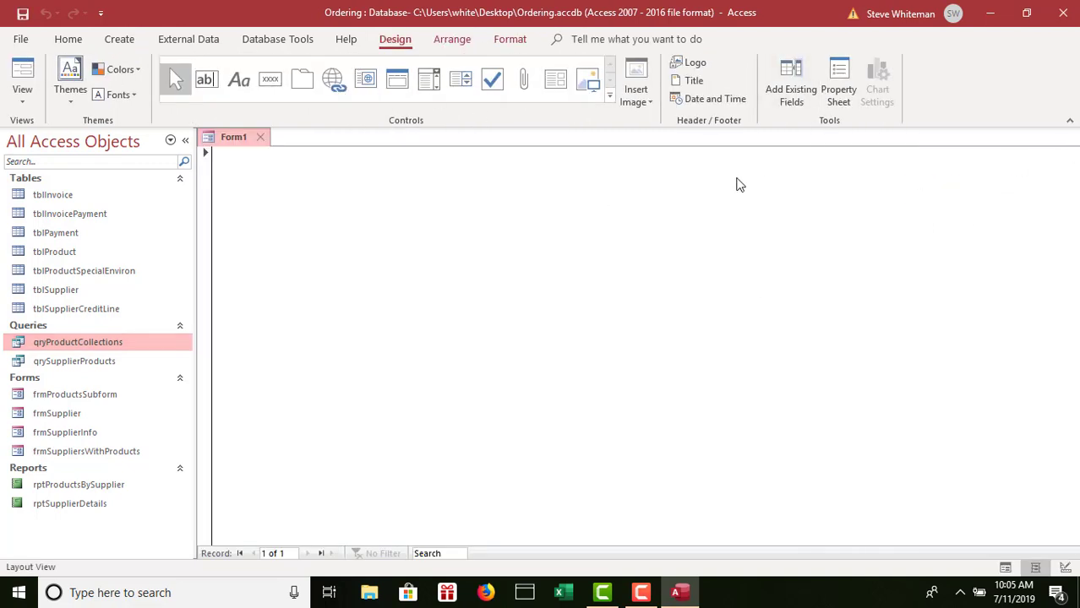
left_click(23, 14)
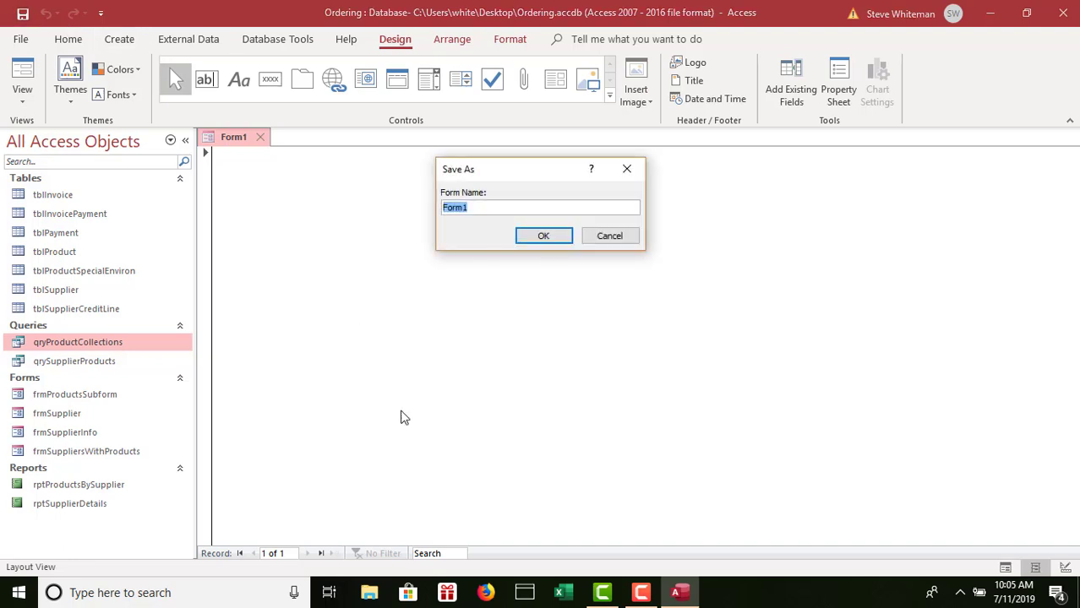
type("frmQueries")
left_click(544, 236)
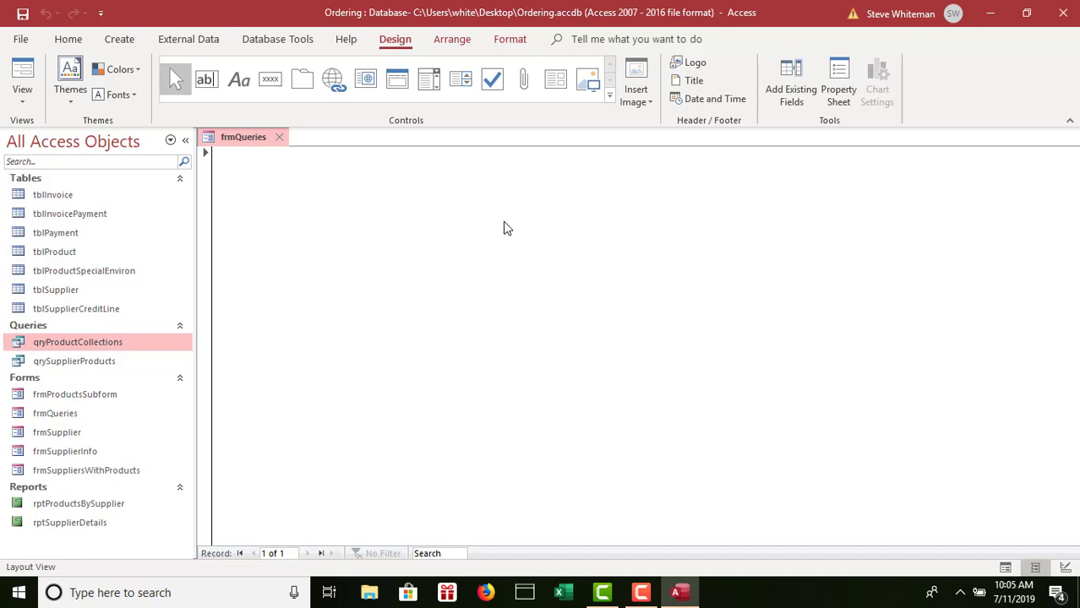
Switch frmQueries to Design View and set the form's caption to Ordering Queries
left_click(23, 101)
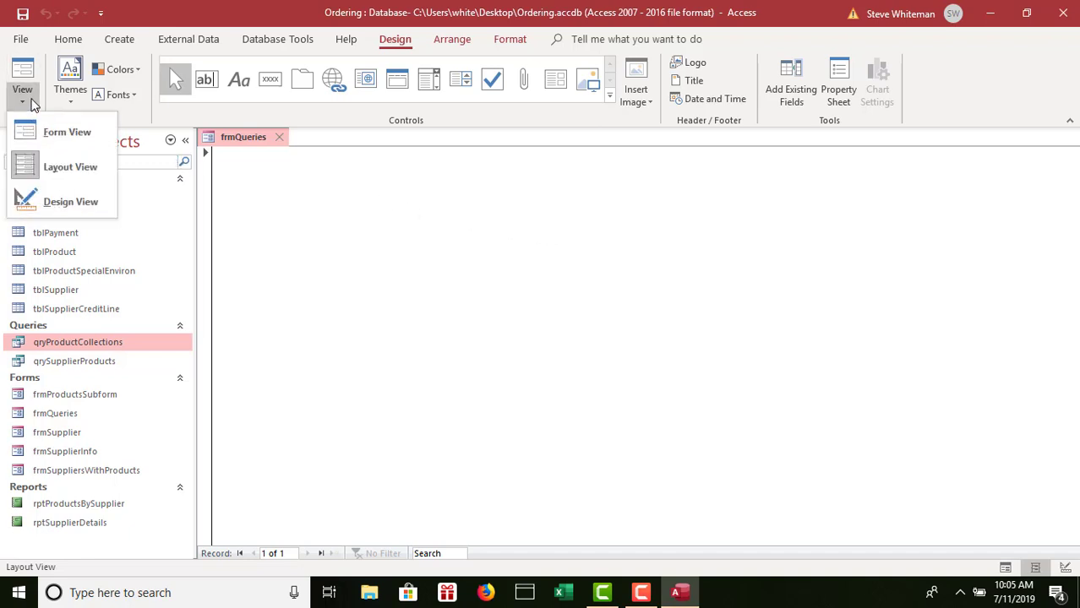
left_click(71, 201)
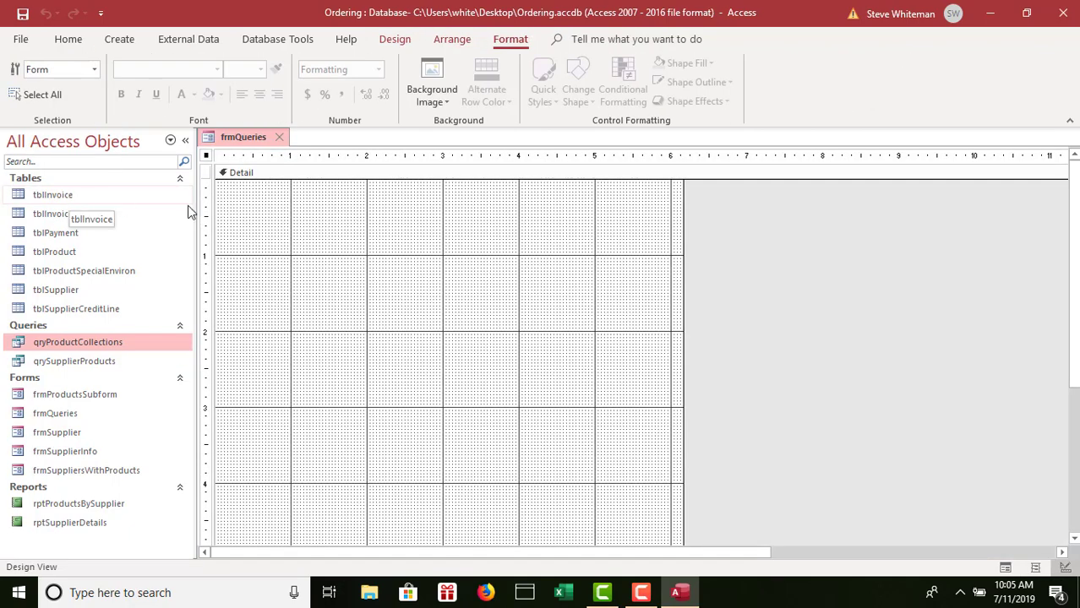
right_click(210, 160)
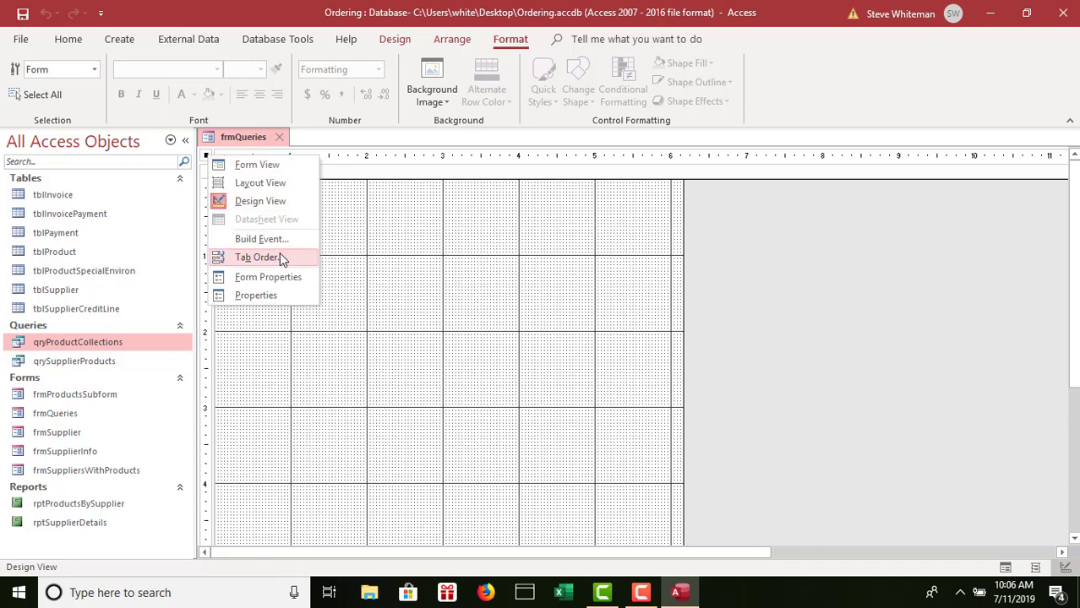
left_click(282, 279)
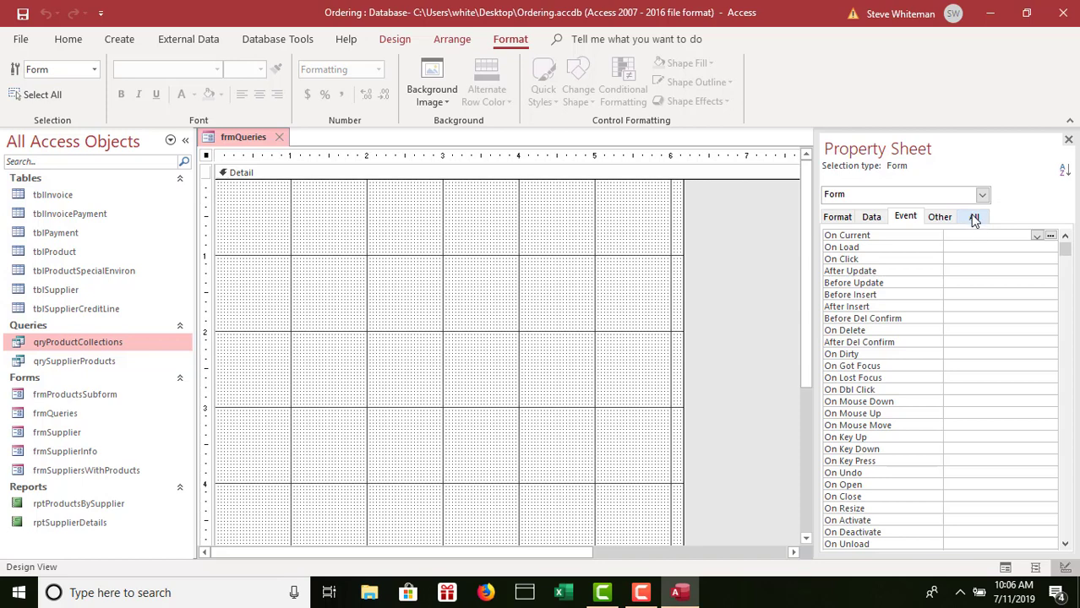
left_click(974, 217)
left_click(964, 248)
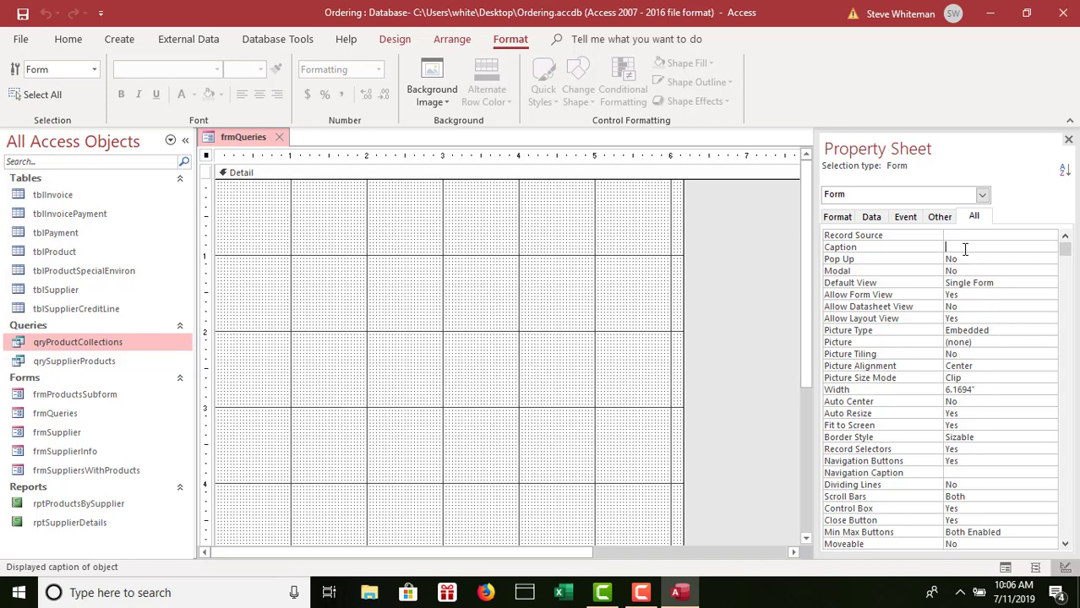
type("Ordering Queries")
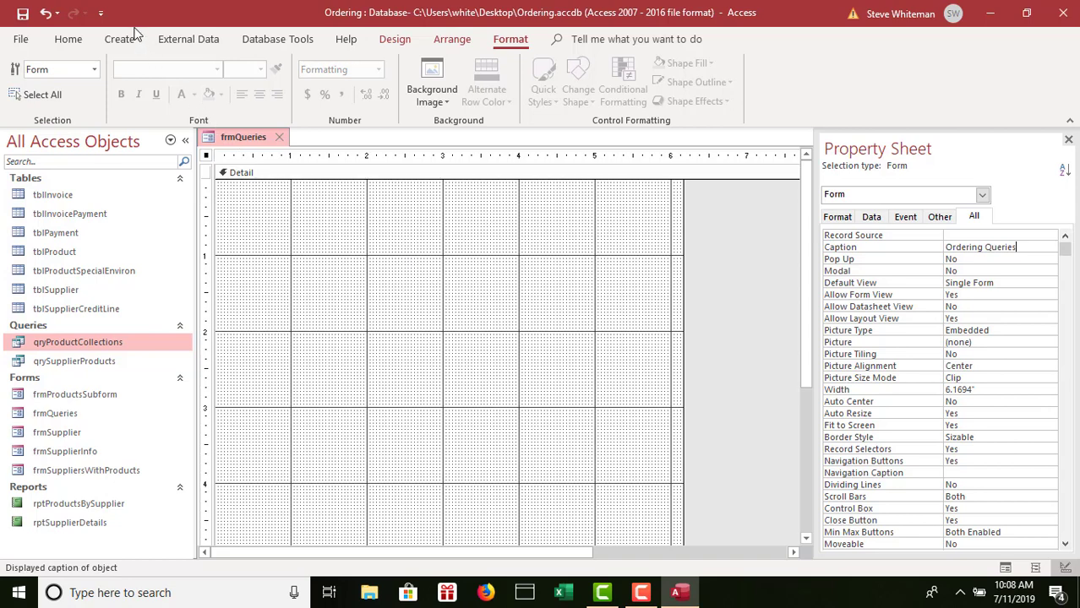
Make sure the Use Control Wizards option for form controls is turned off
left_click(390, 44)
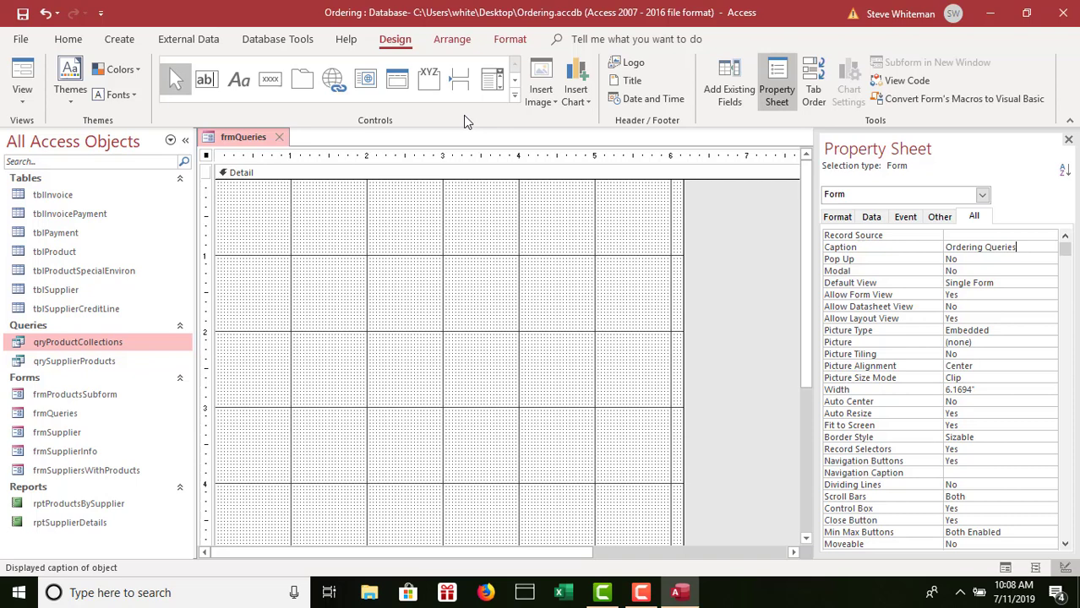
left_click(516, 99)
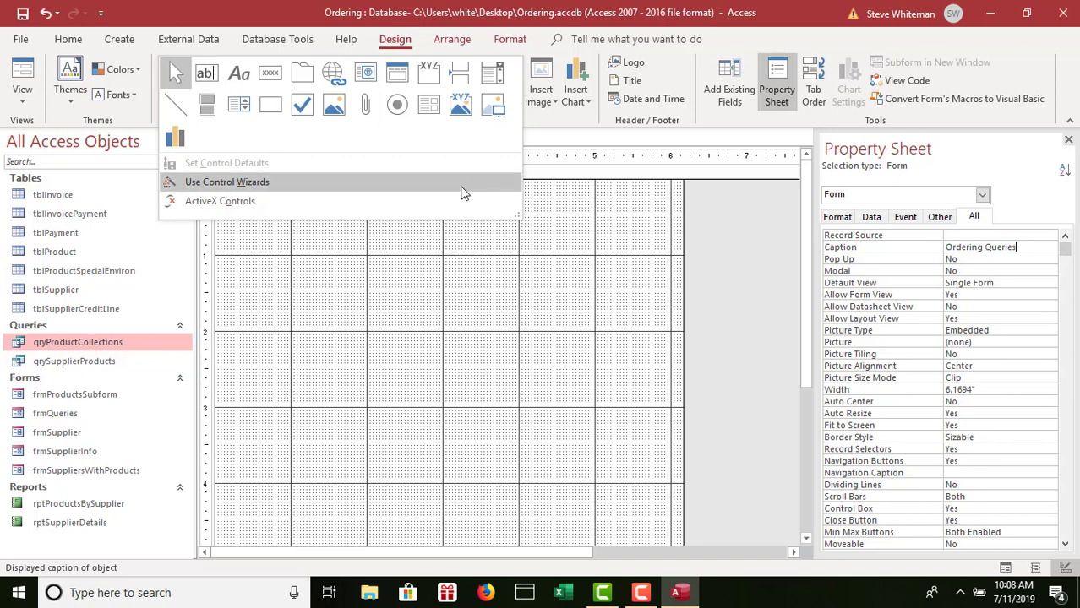
left_click(277, 182)
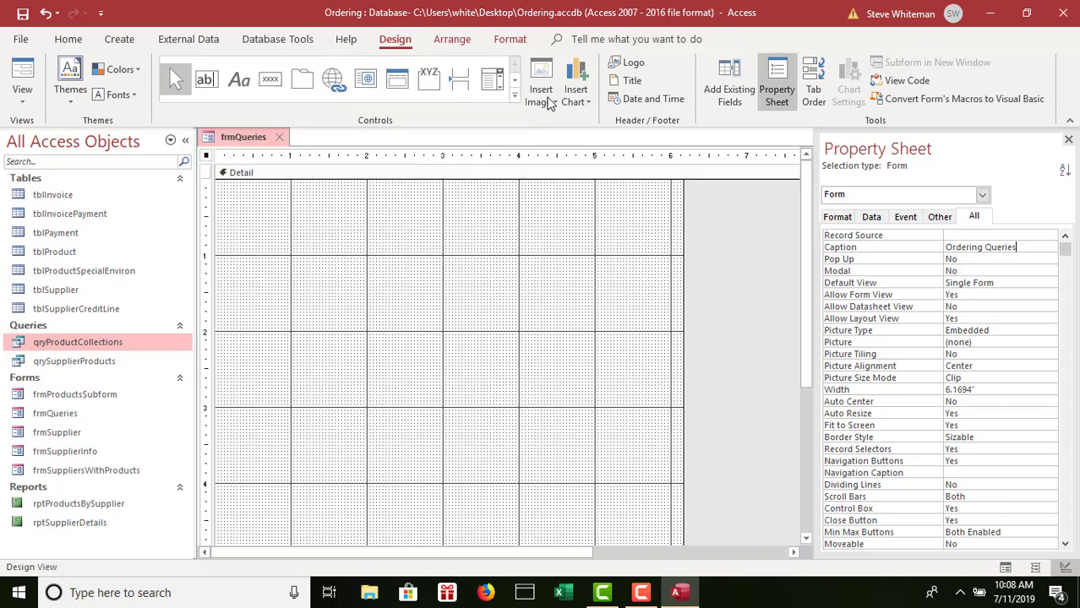
left_click(514, 100)
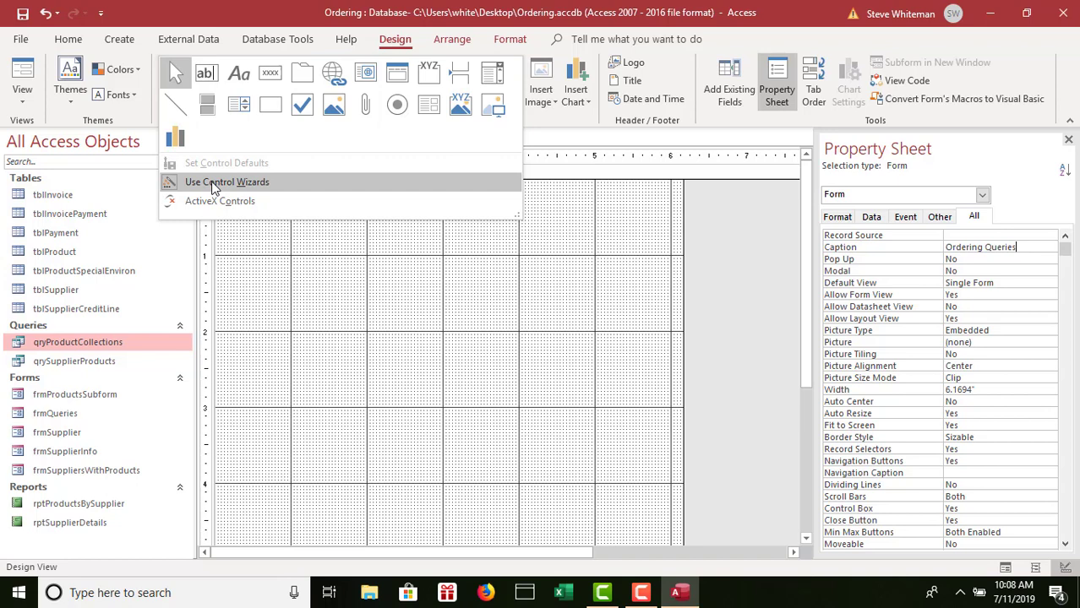
left_click(213, 185)
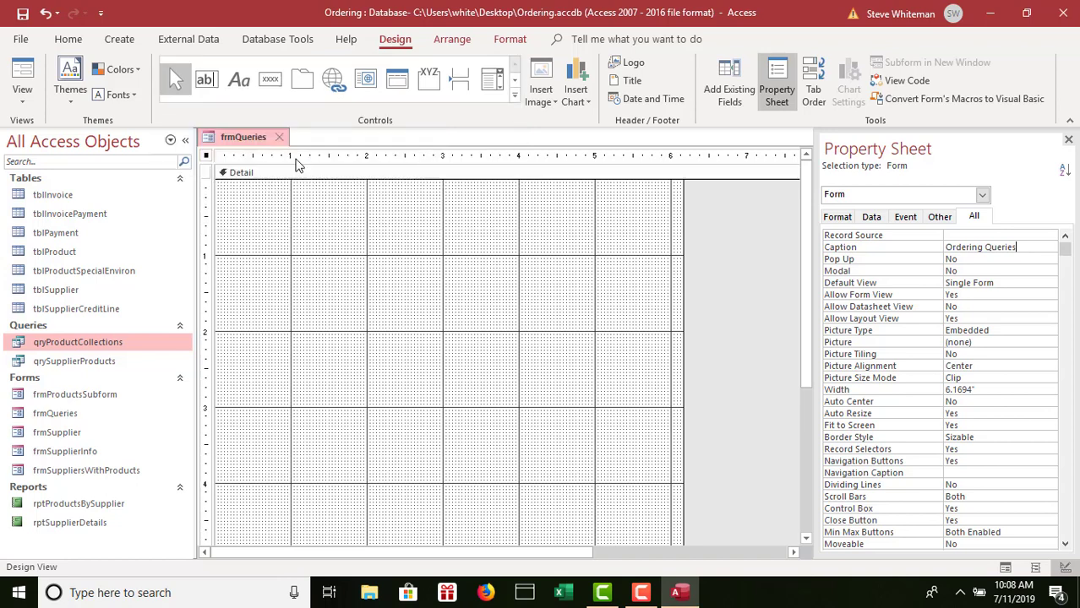
Place a list box in the Detail section with its upper-left corner at the 1-inch horizontal and 1-inch vertical marks
left_click(515, 94)
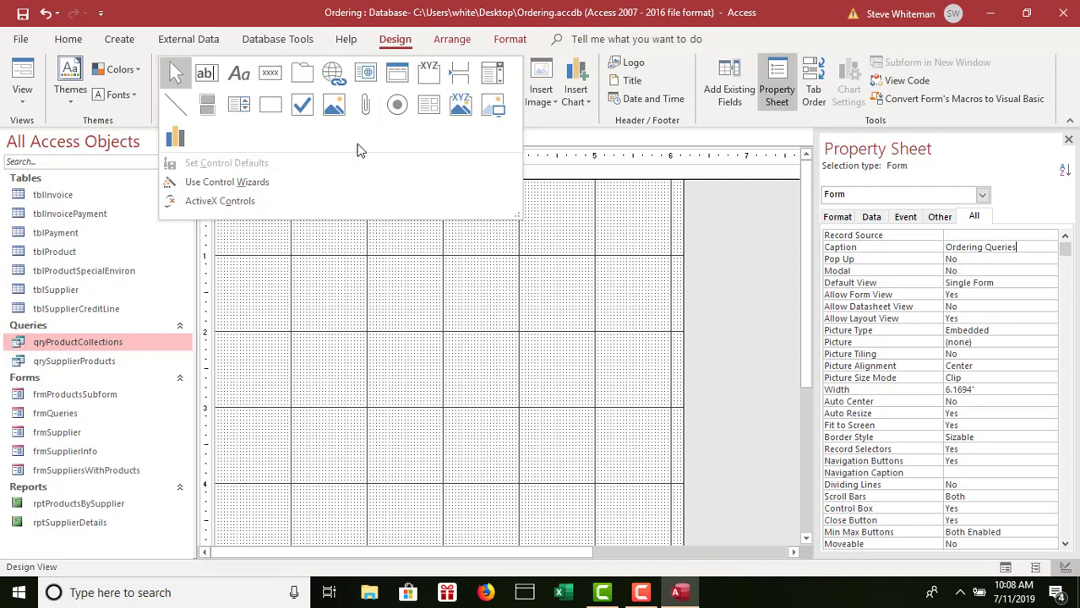
left_click(240, 110)
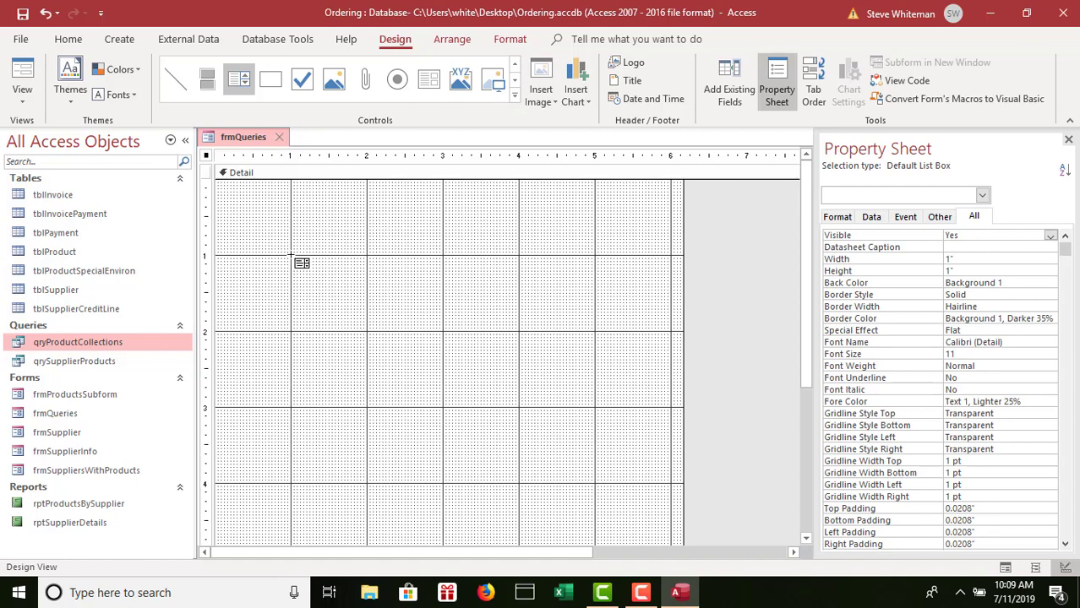
left_click(290, 255)
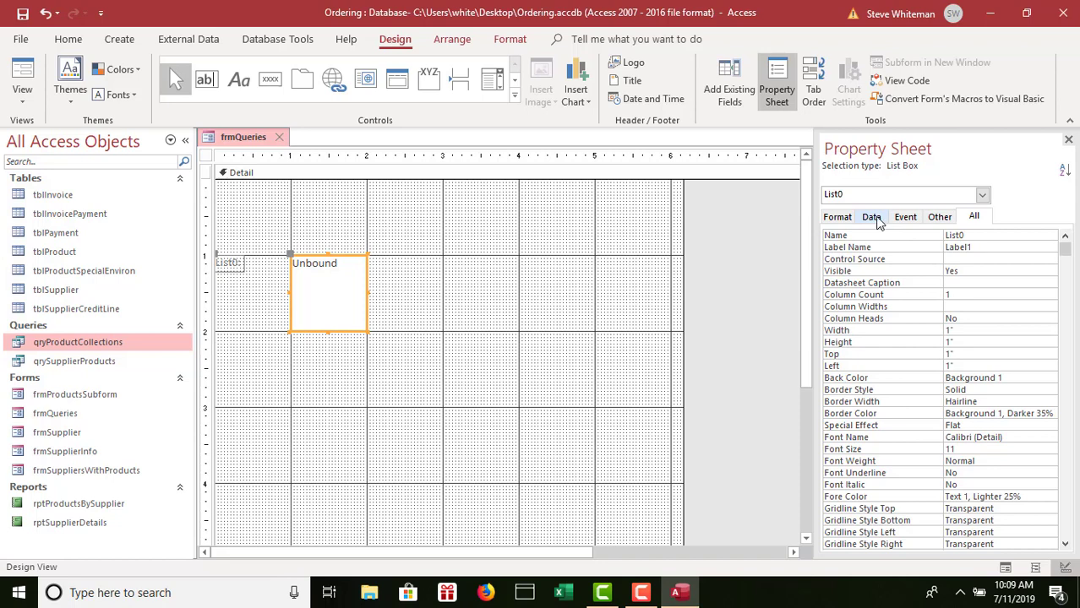
Set the list box's Row Source to SELECT [Name] FROM MSysObjects WHERE [Type]=5 And Left([Name],1)<>"~" ORDER BY [Name];
left_click(875, 218)
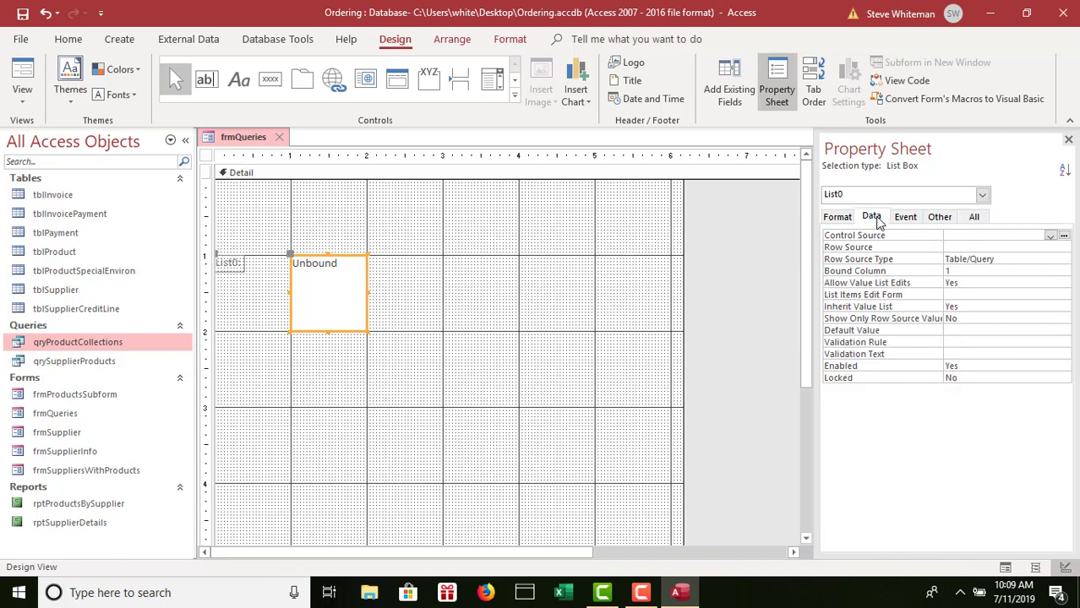
right_click(957, 246)
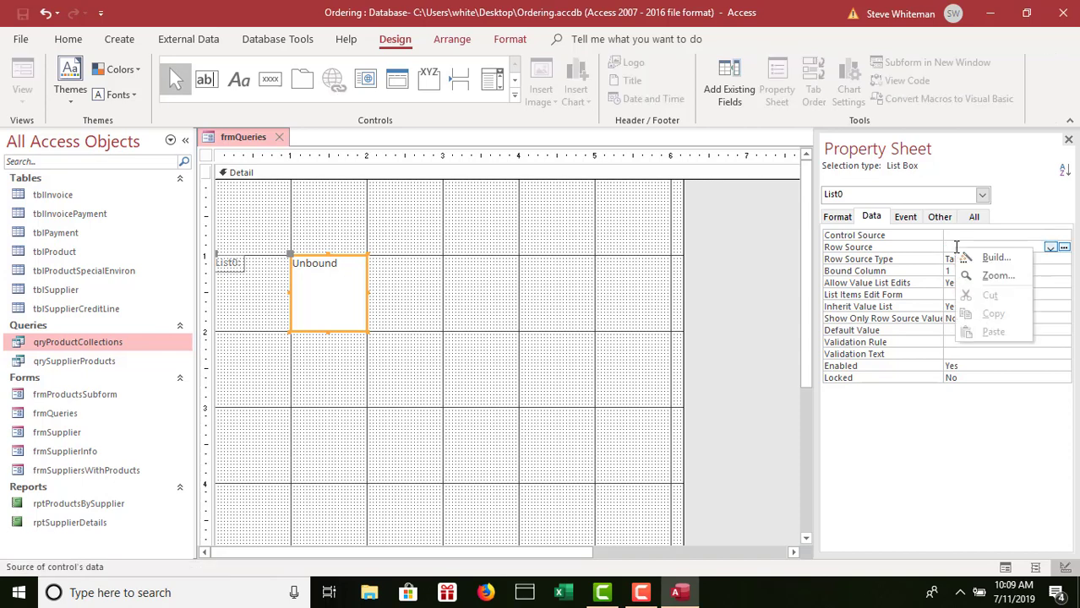
left_click(998, 276)
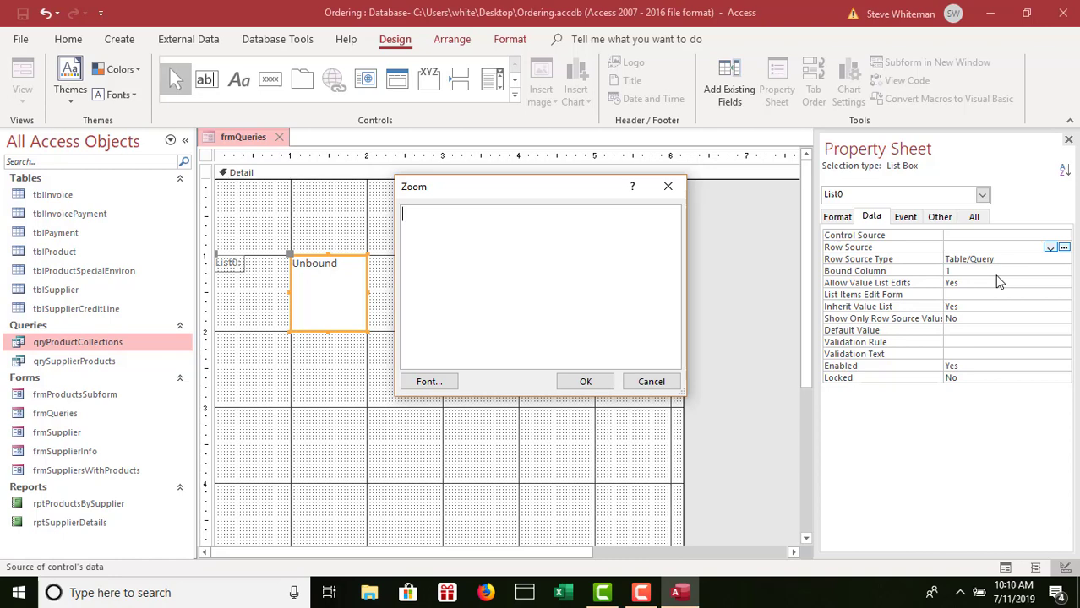
type("SELECT [Name] FROM")
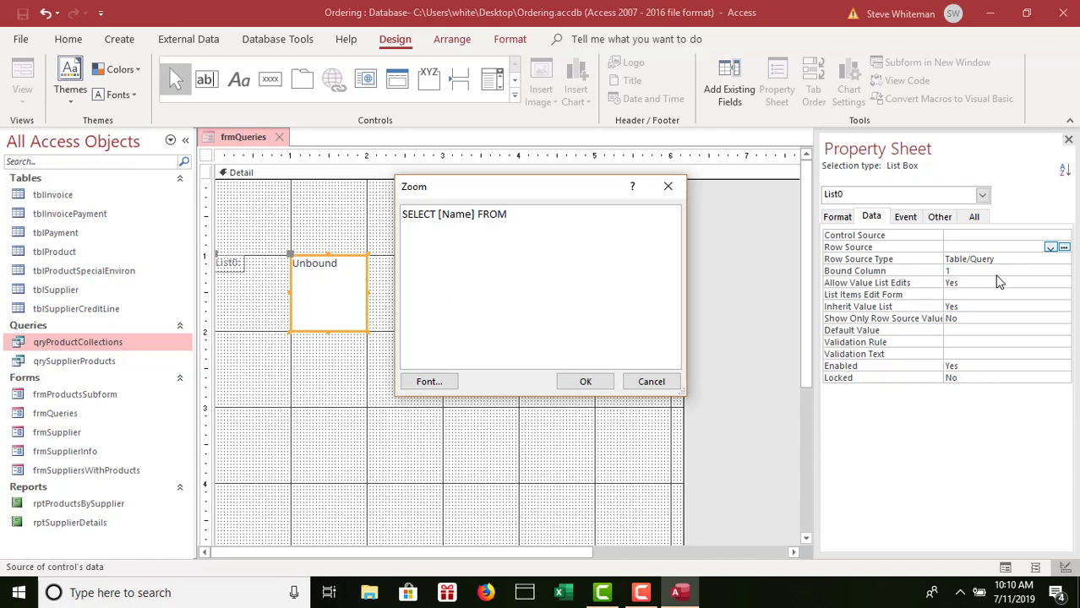
type(" MSysObjects WHERE")
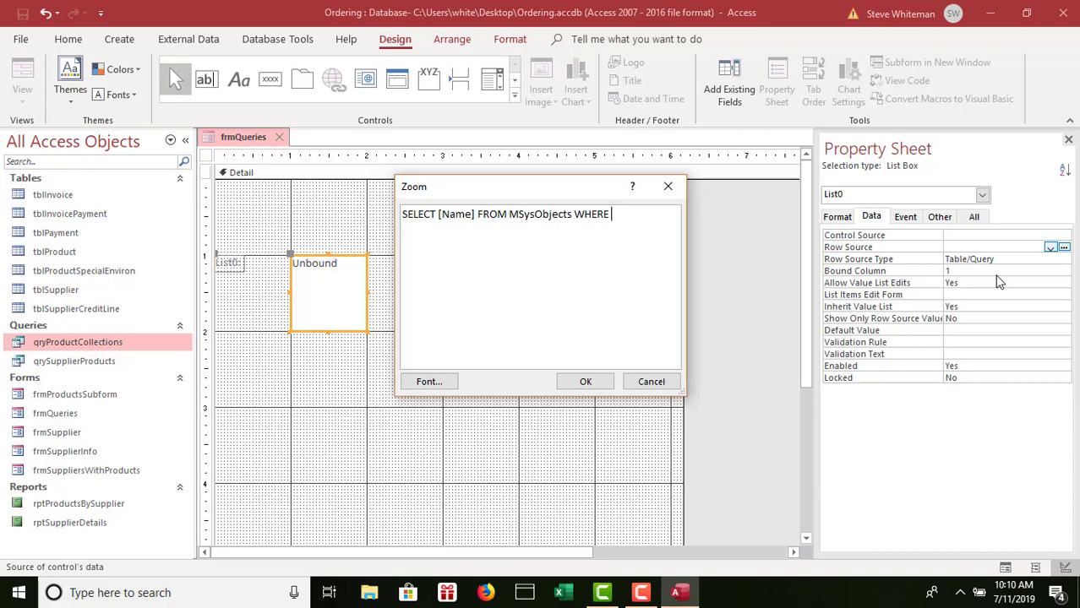
type(" [Type]=5 And Left")
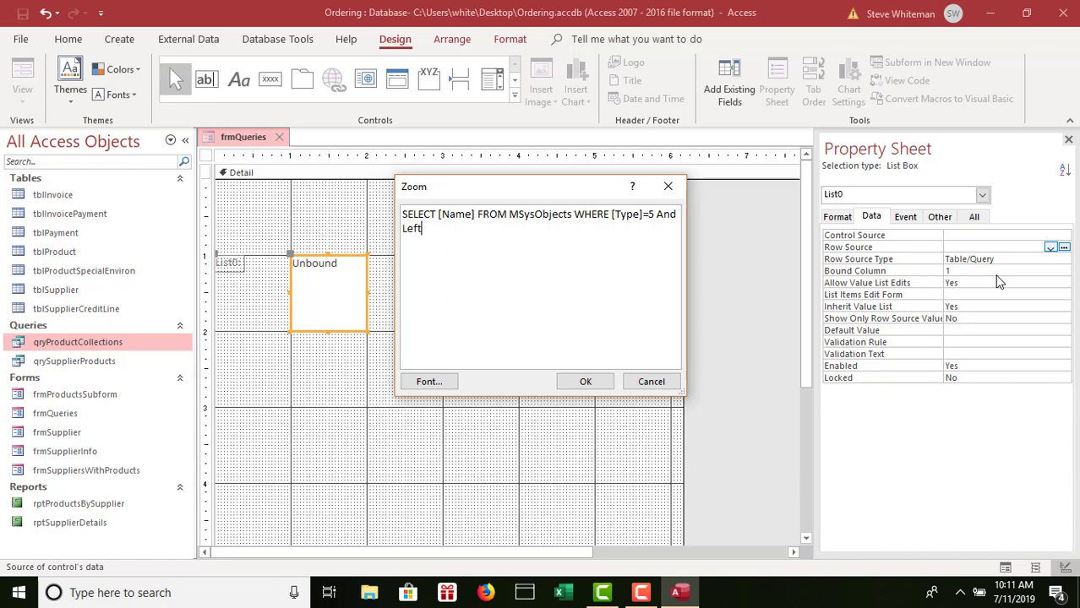
type("([Name],1)<>\"")
type("~\" ORDER")
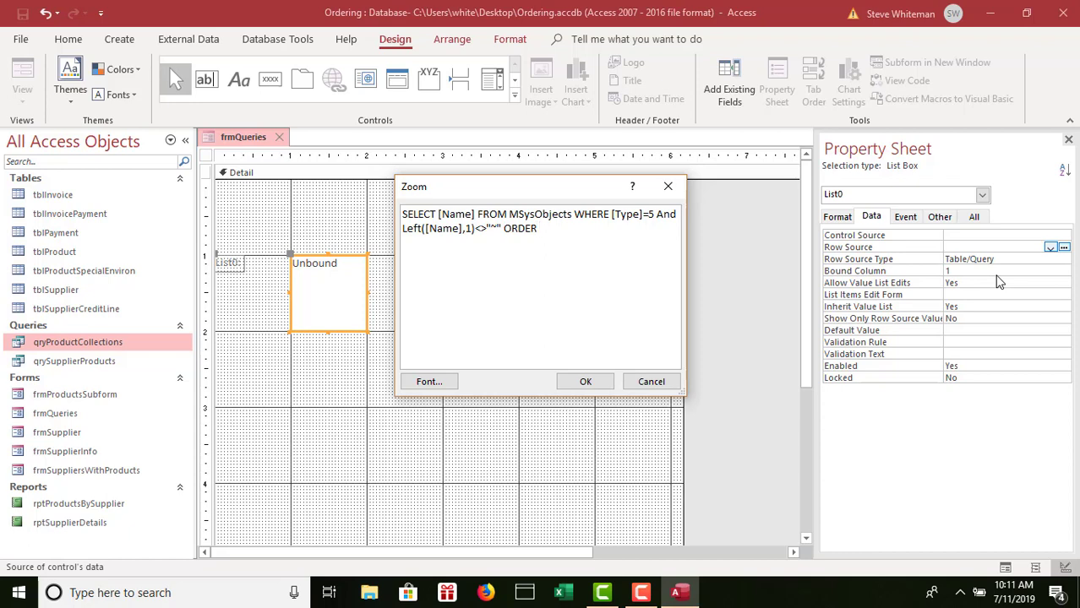
type(" BY [Name];")
left_click(585, 382)
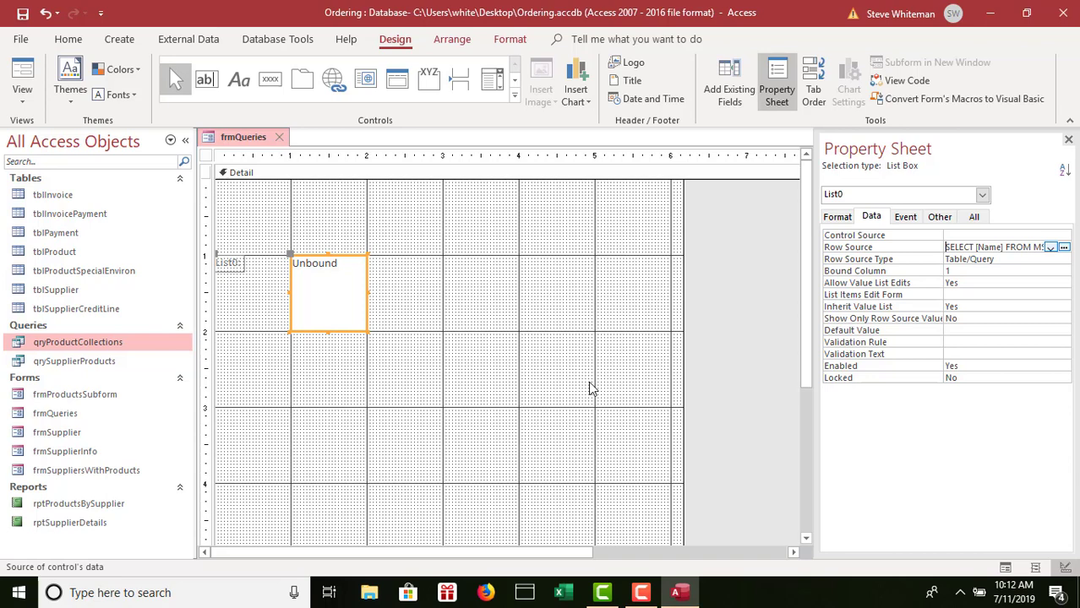
Set the list box's Name property to lstQueryList
left_click(975, 218)
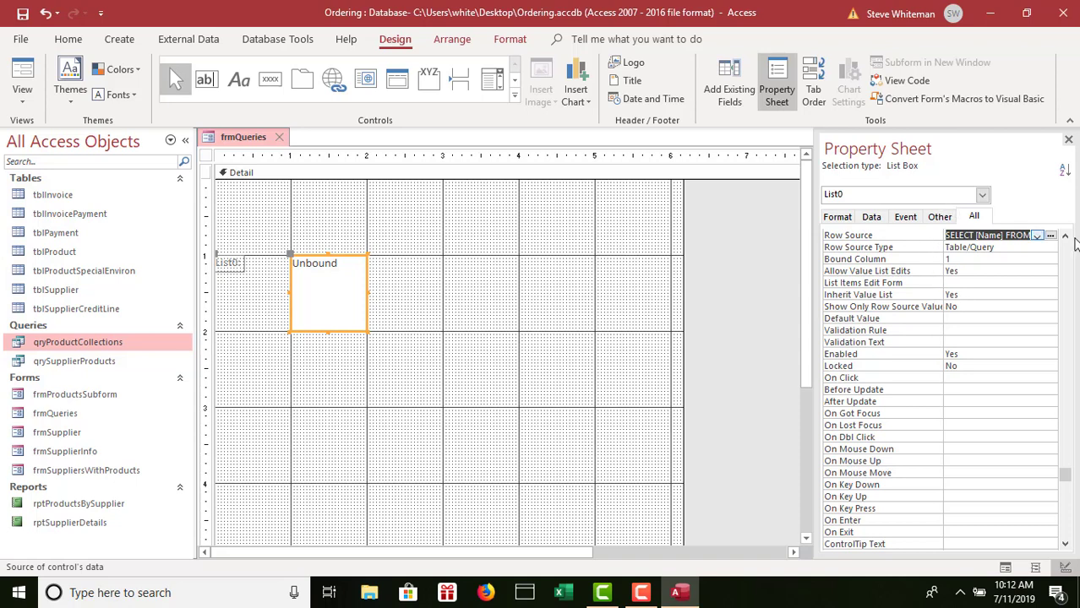
left_click(1069, 242)
left_click(1069, 247)
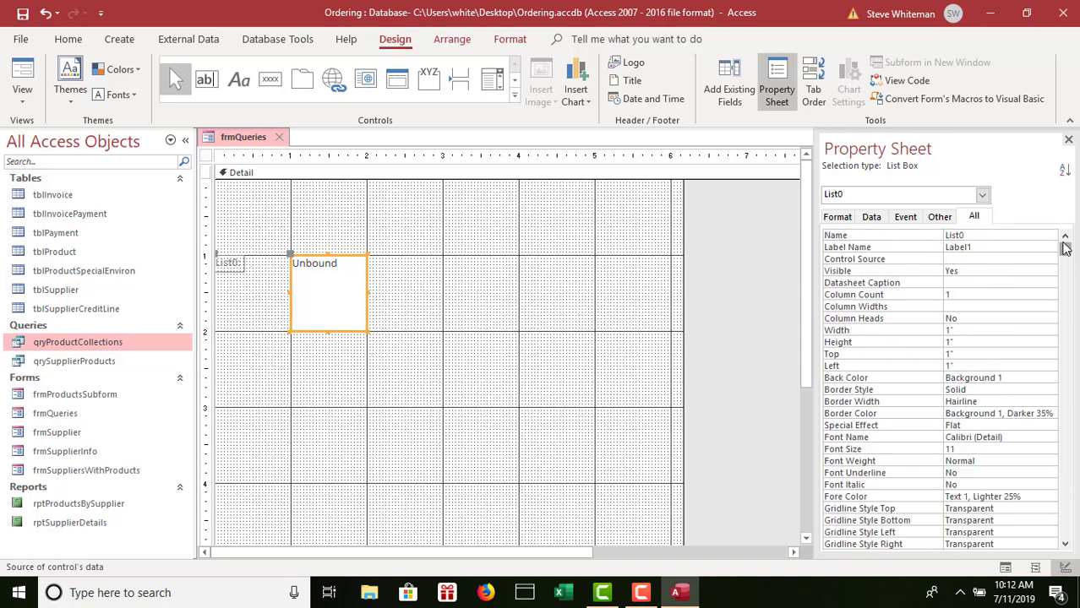
left_click(941, 235)
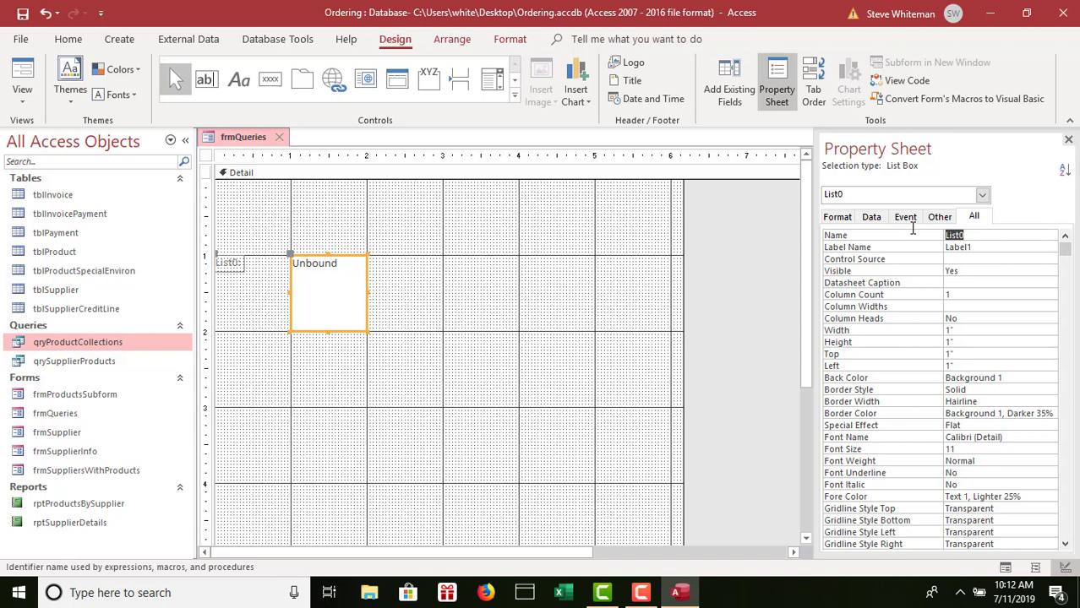
type("lstQueryList")
key("Tab")
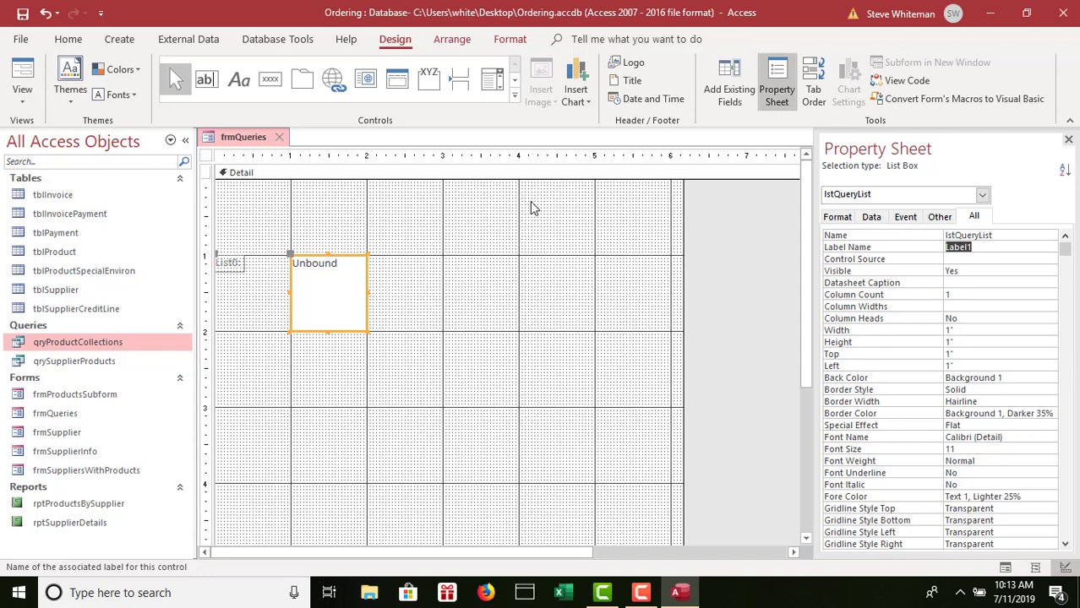
Set the caption of the list box's label to Queries Available
left_click(240, 266)
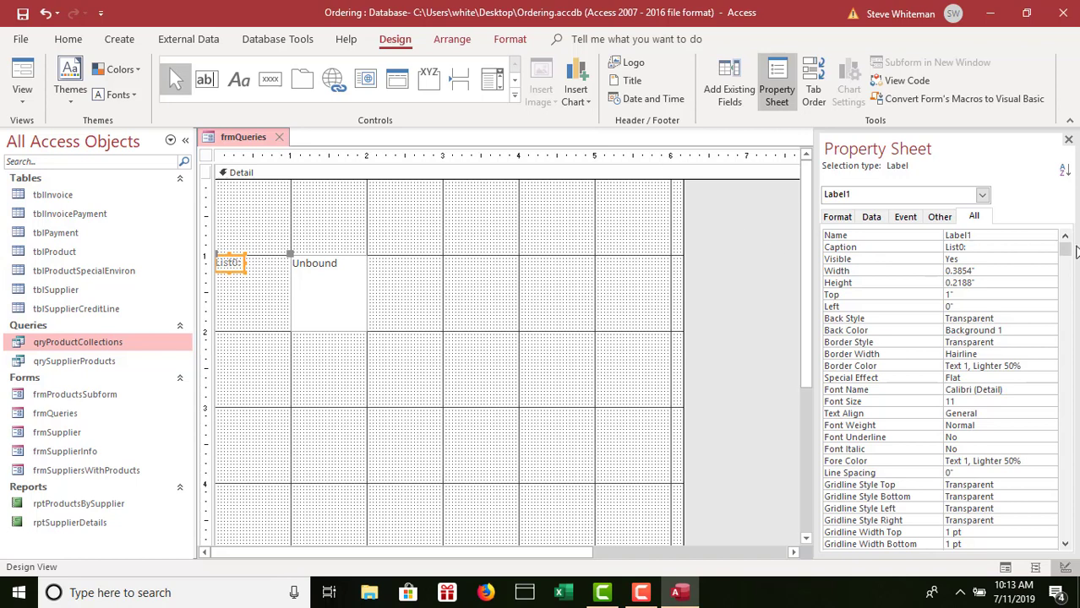
double_click(983, 246)
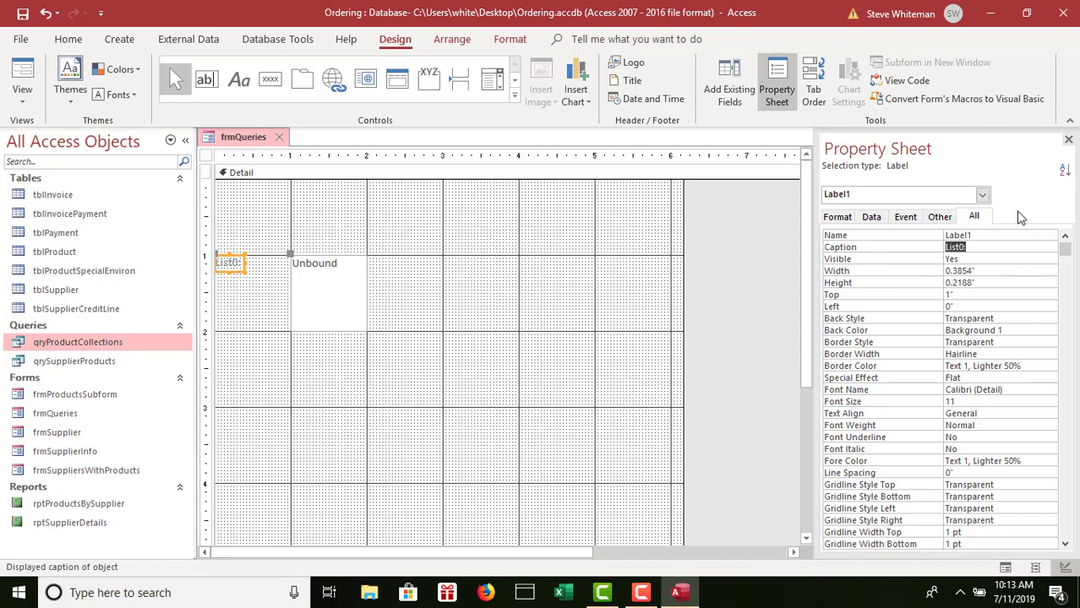
type("Queries Available")
Format the Queries Available label with font size 12 and bold
left_click(507, 41)
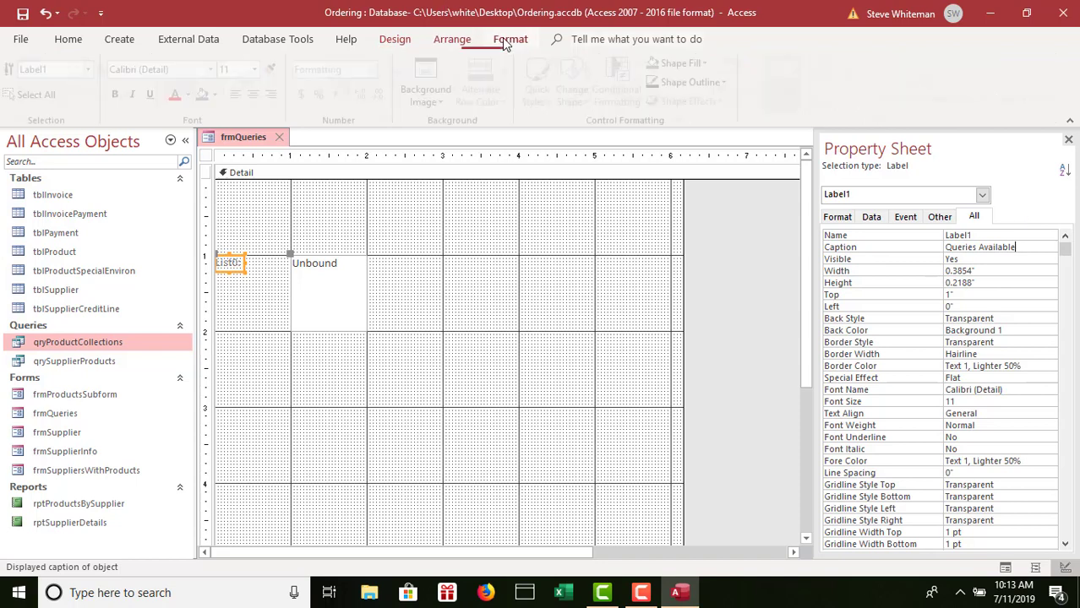
left_click(261, 69)
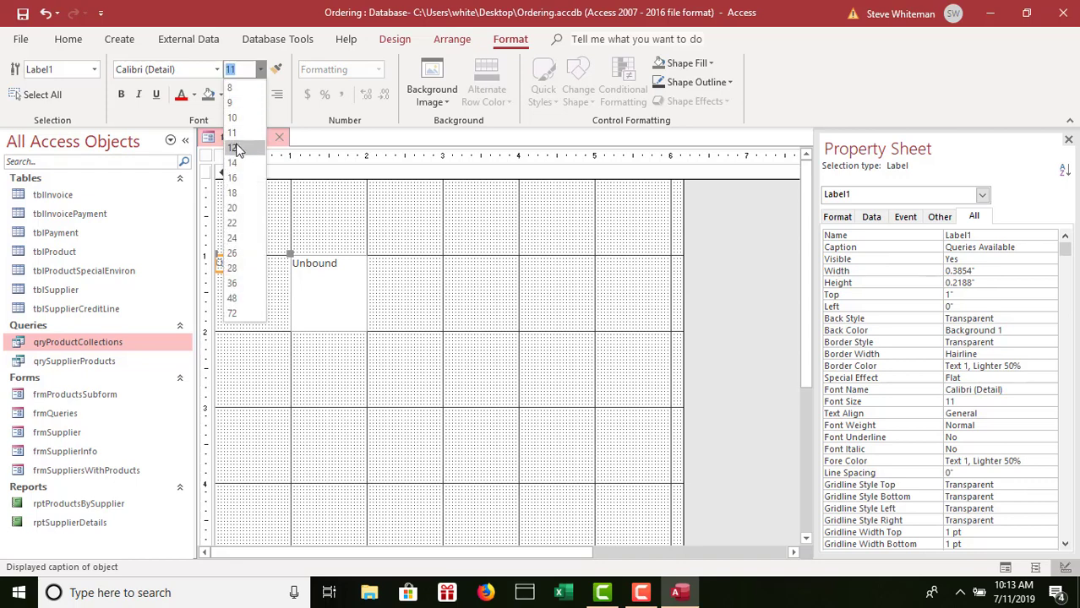
left_click(233, 148)
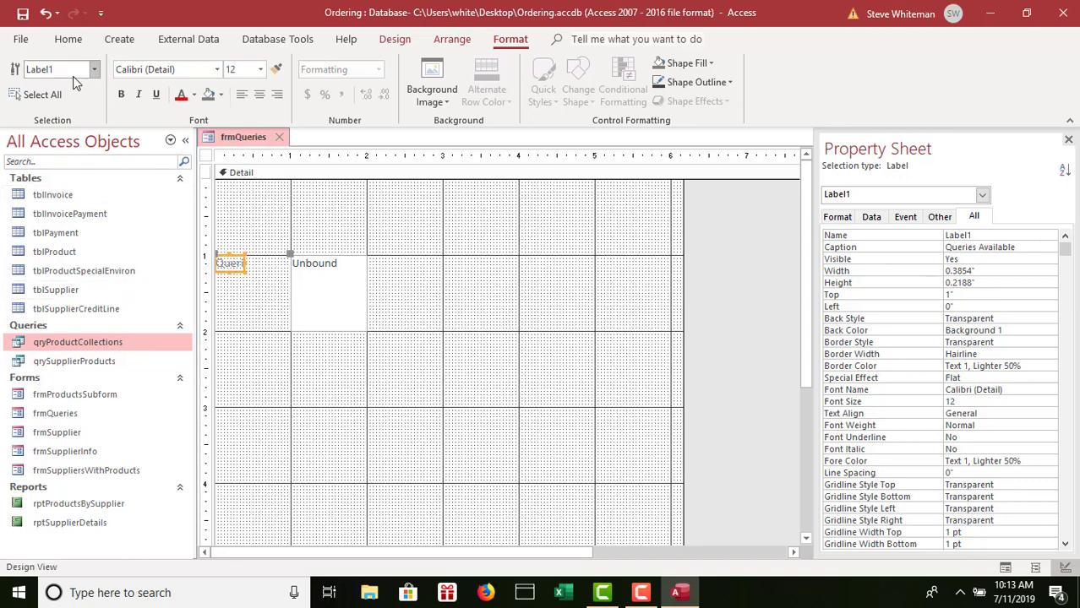
left_click(123, 94)
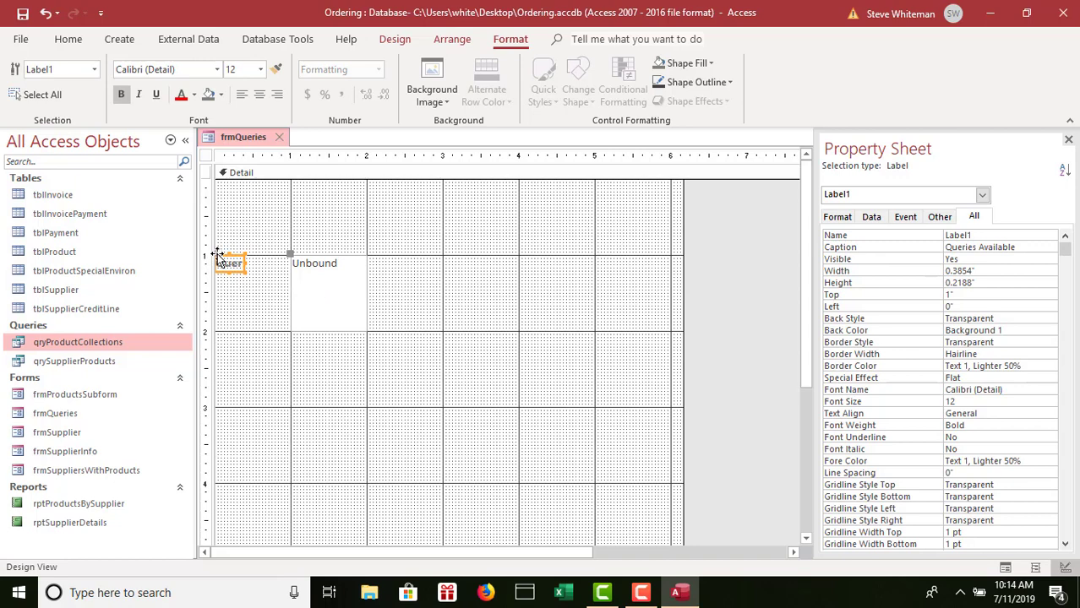
Move the label above the list box's upper-left corner, fitted to its text, and widen the list box to about 2.46 inches
left_click_drag(217, 256, 290, 229)
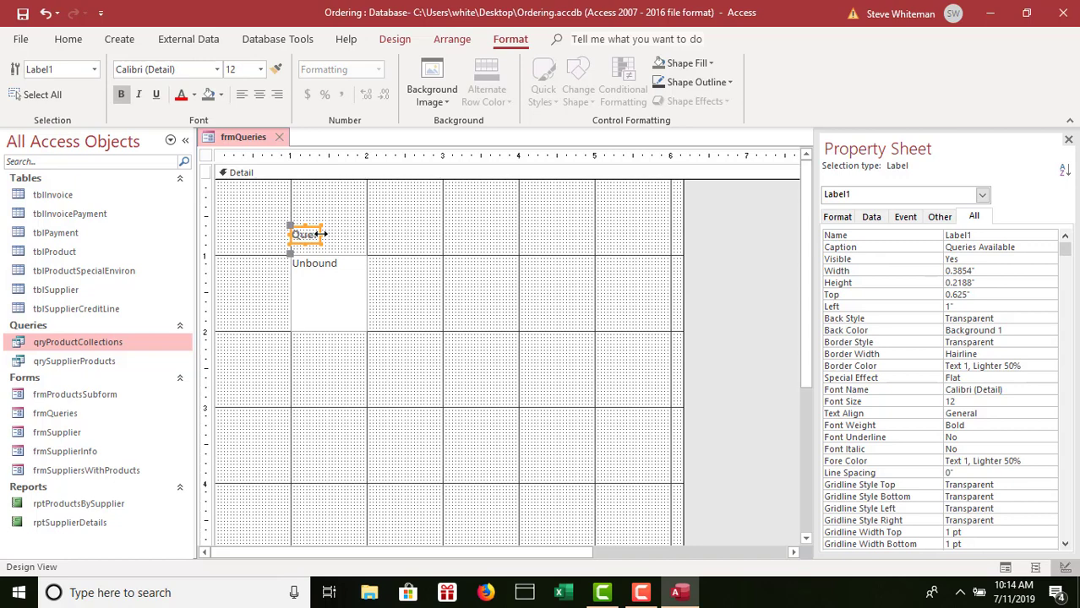
double_click(321, 234)
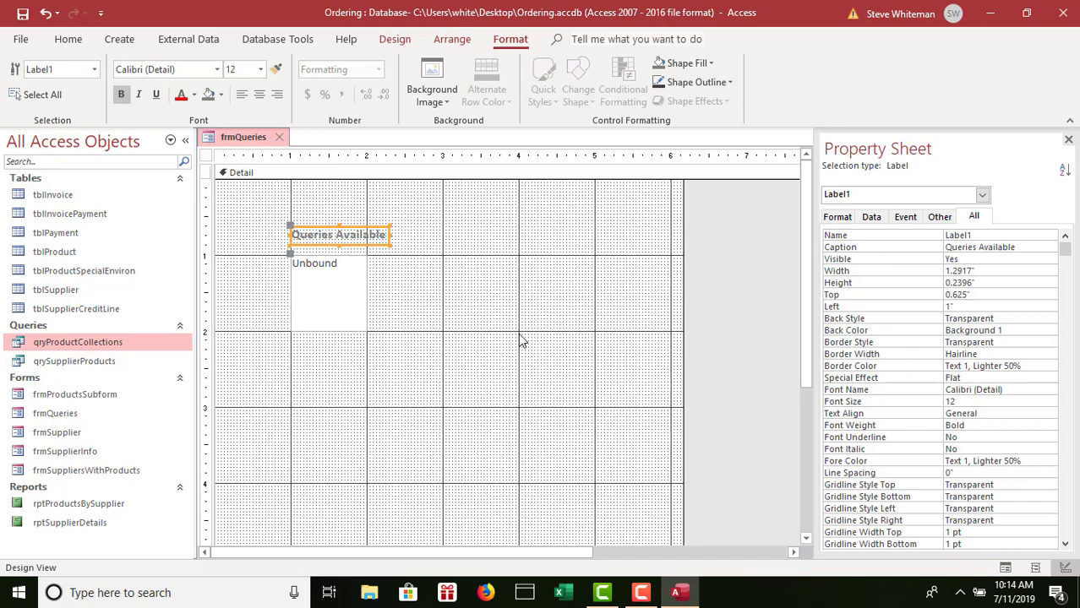
left_click(358, 302)
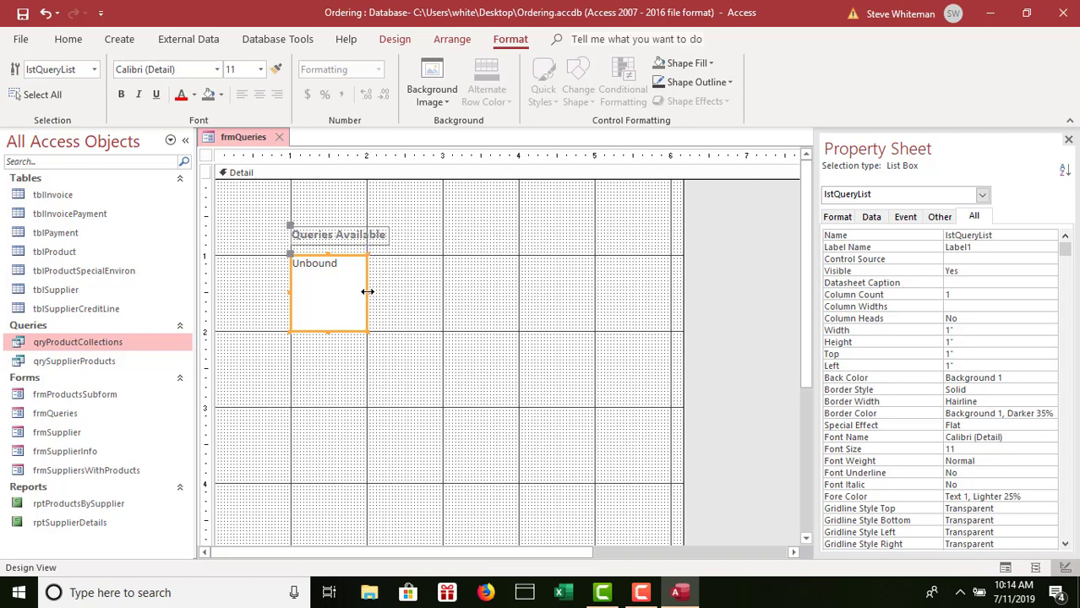
left_click_drag(368, 292, 478, 292)
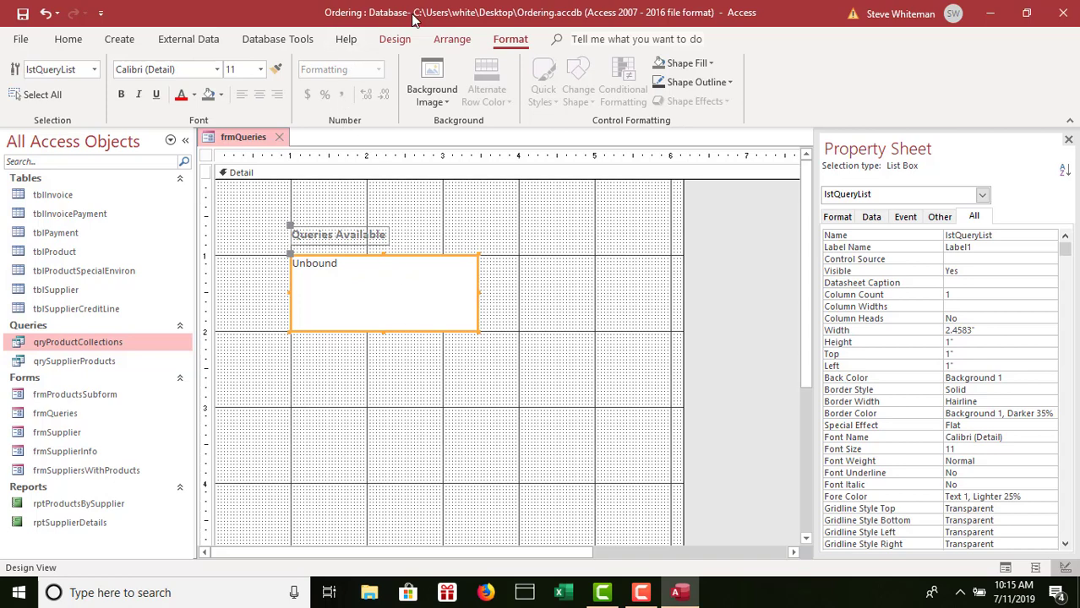
Add a command button captioned Preview below the list box, aligned with its left edge and about 2.33 inches down
left_click(397, 39)
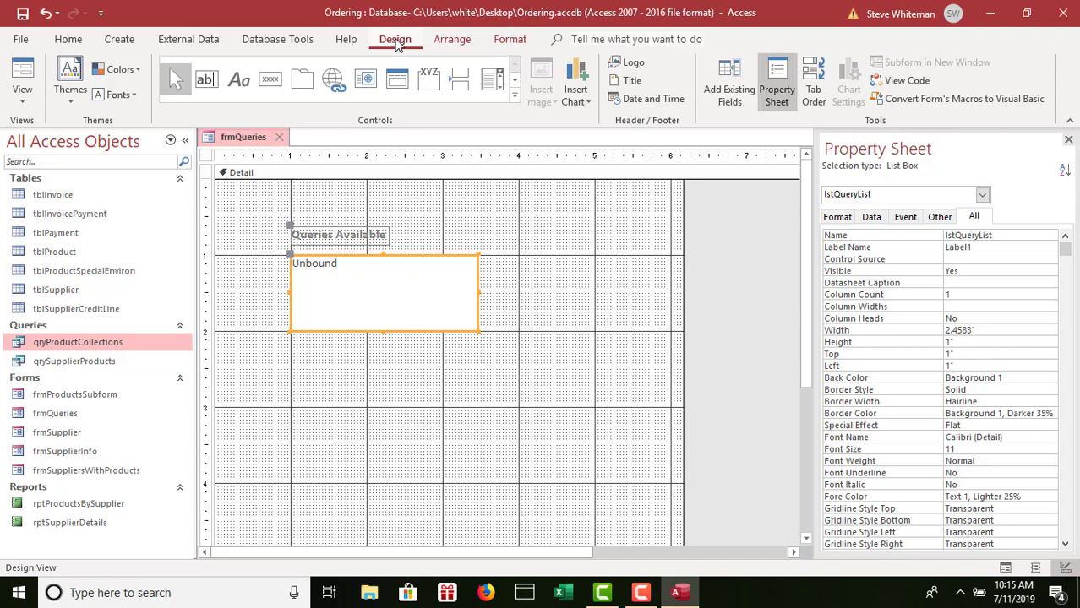
left_click(271, 80)
left_click(271, 80)
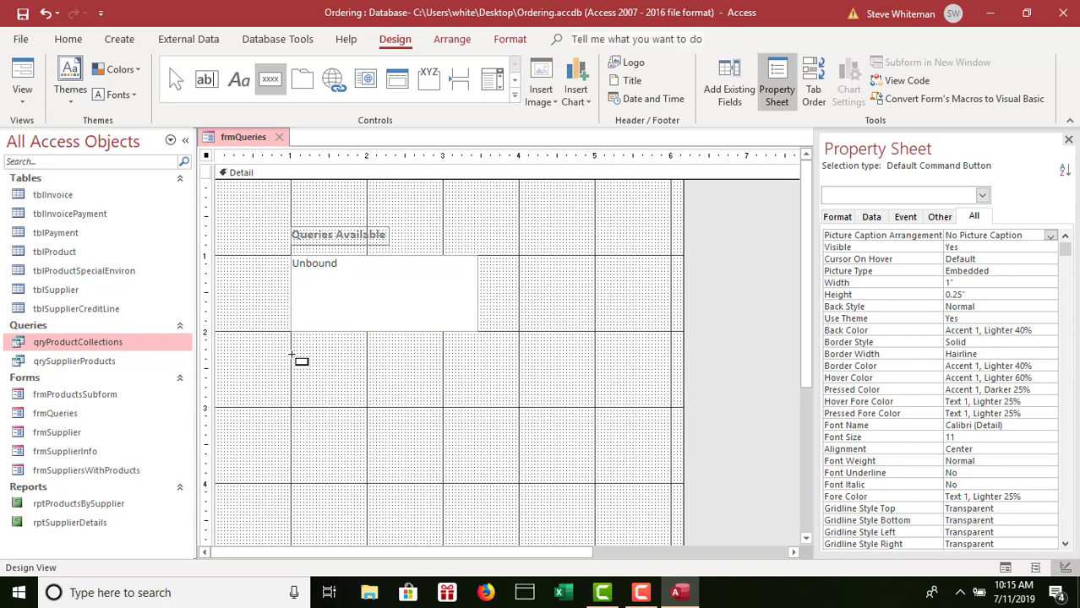
left_click(291, 357)
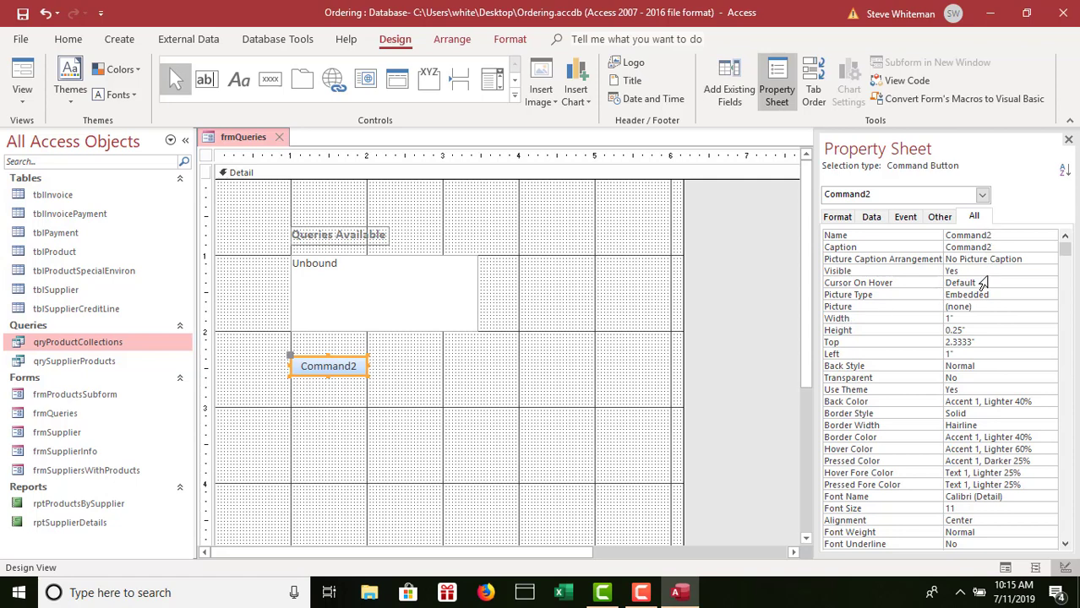
left_click(1007, 246)
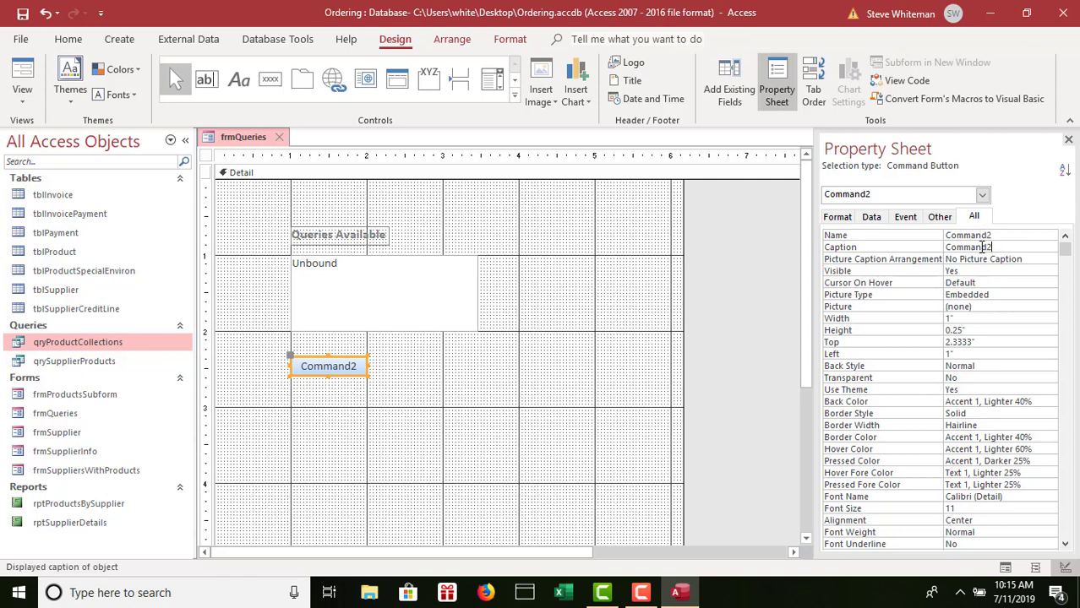
left_click(917, 247)
type("Preview")
key("Return")
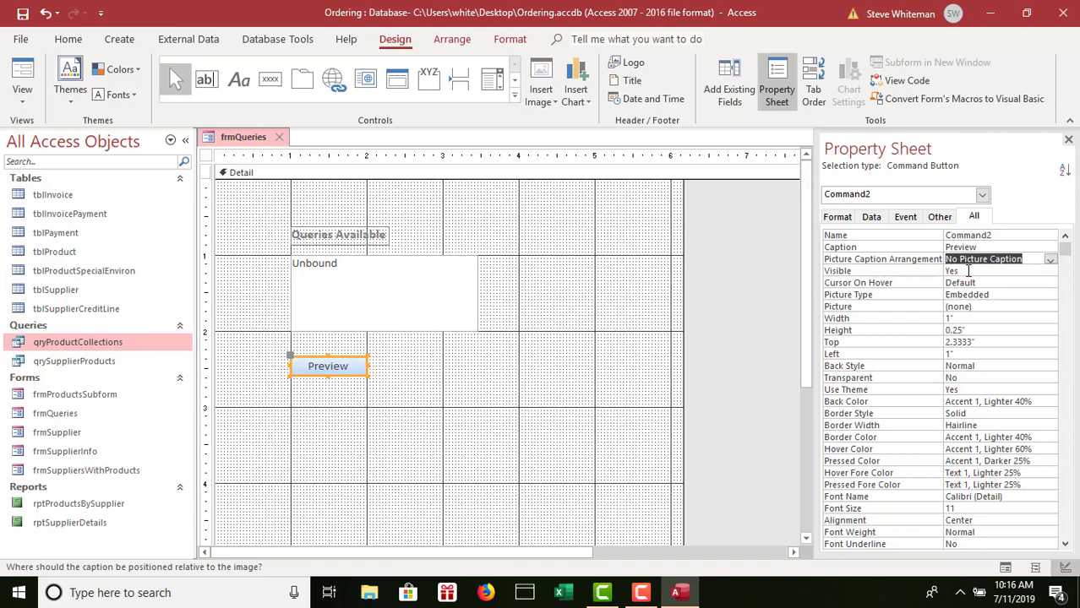
Assign the built-in Preview picture to the Preview button
left_click(981, 308)
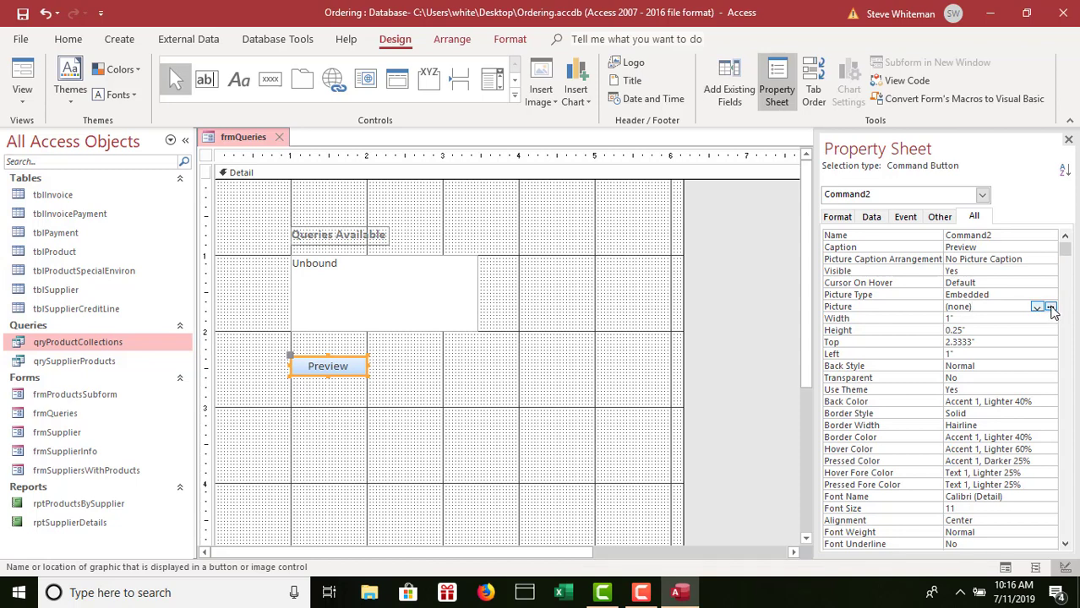
left_click(1050, 308)
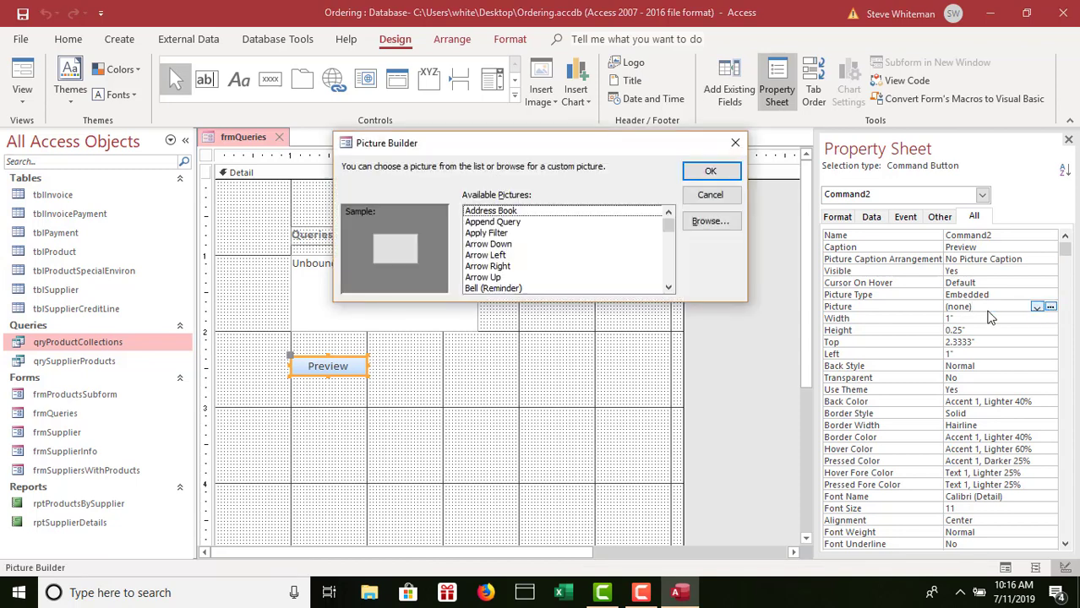
scroll(673, 275, "down", 5)
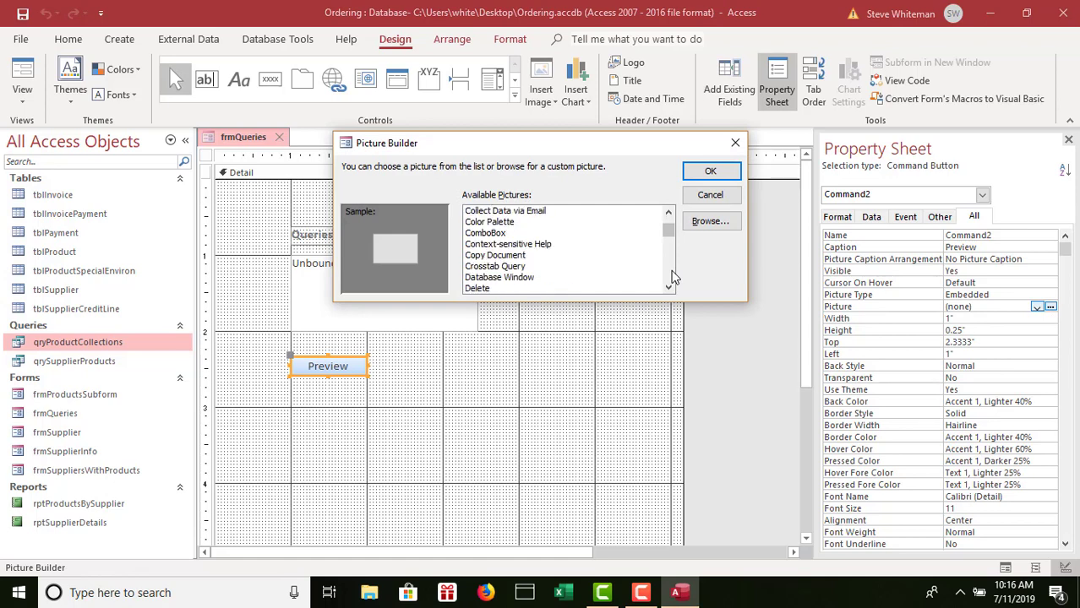
scroll(674, 276, "down", 15)
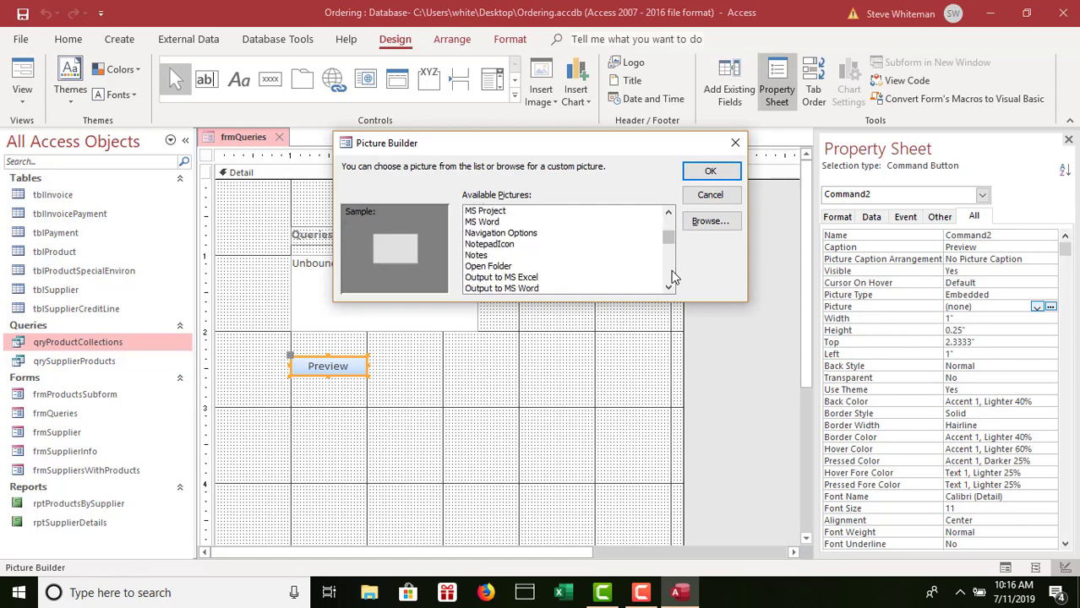
scroll(674, 275, "down", 3)
left_click(473, 278)
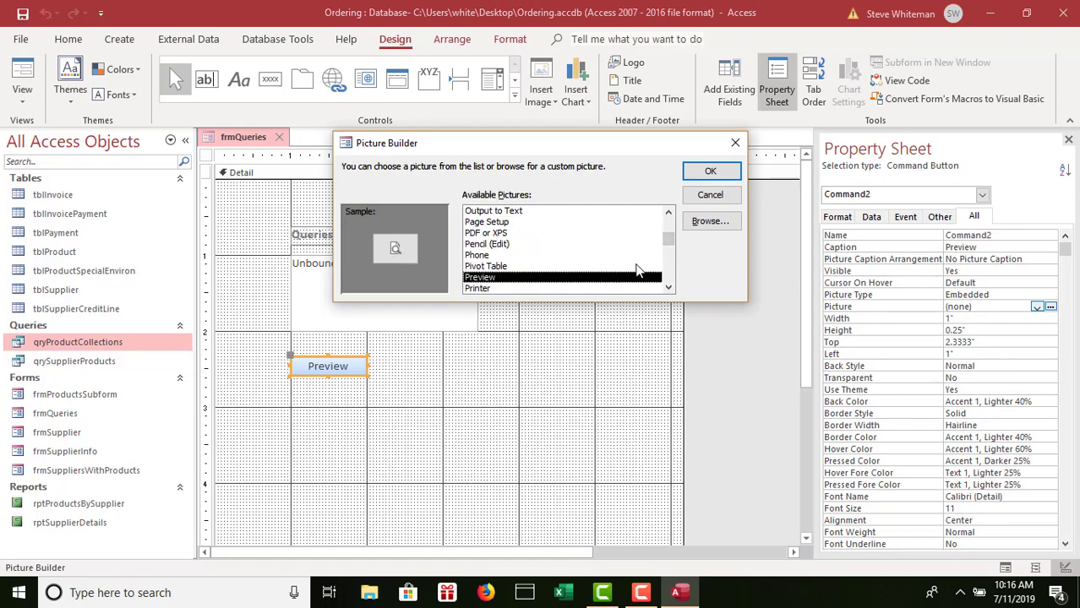
left_click(723, 172)
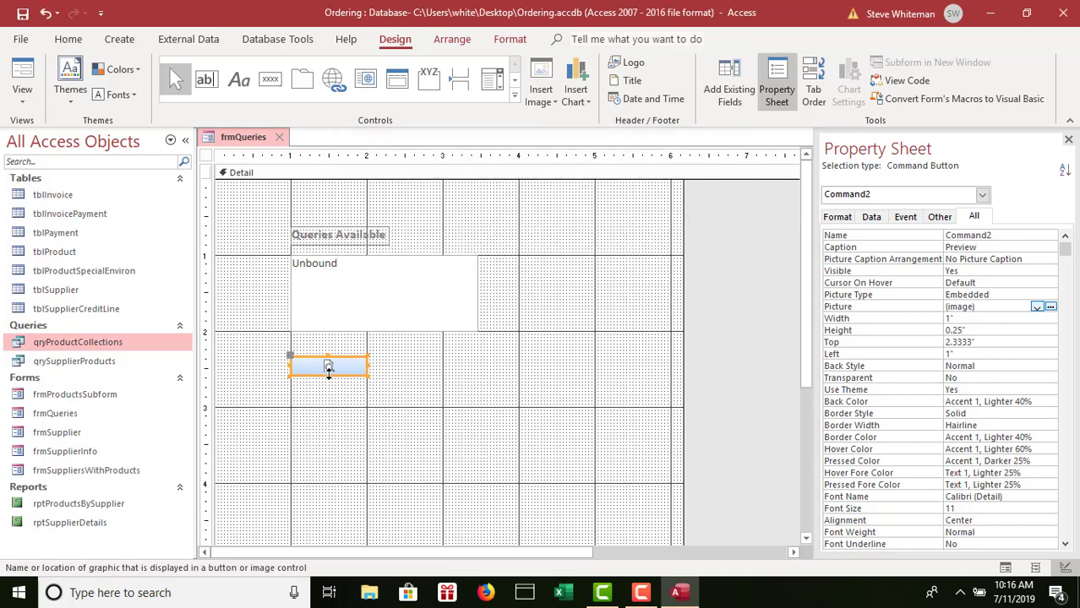
Enlarge the Preview button to about 0.67 inch high and set its Picture Caption Arrangement to Bottom
left_click_drag(329, 372, 331, 392)
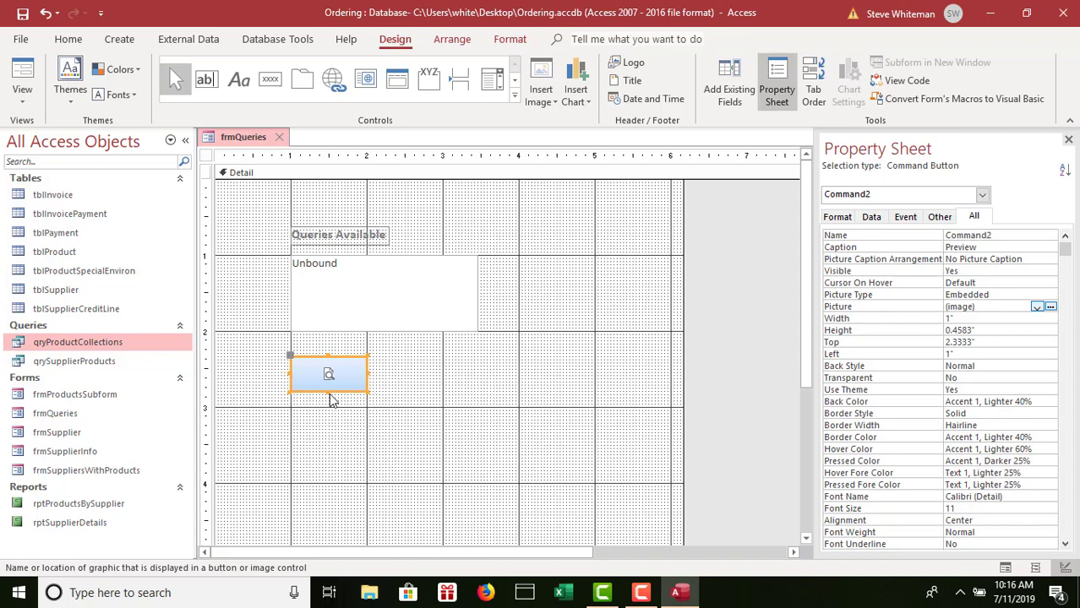
left_click_drag(329, 391, 329, 404)
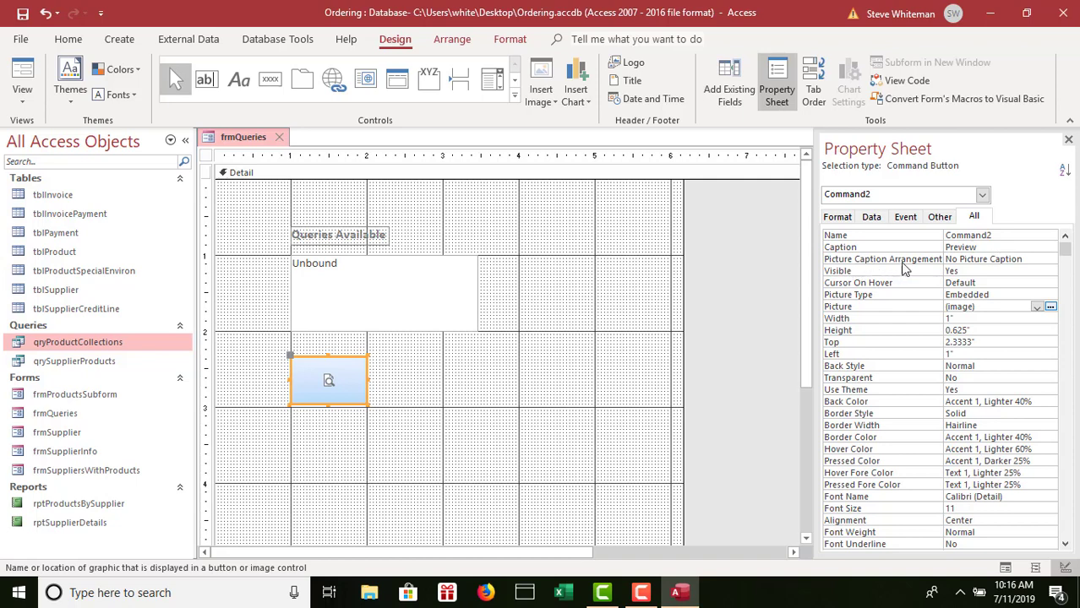
left_click(1024, 259)
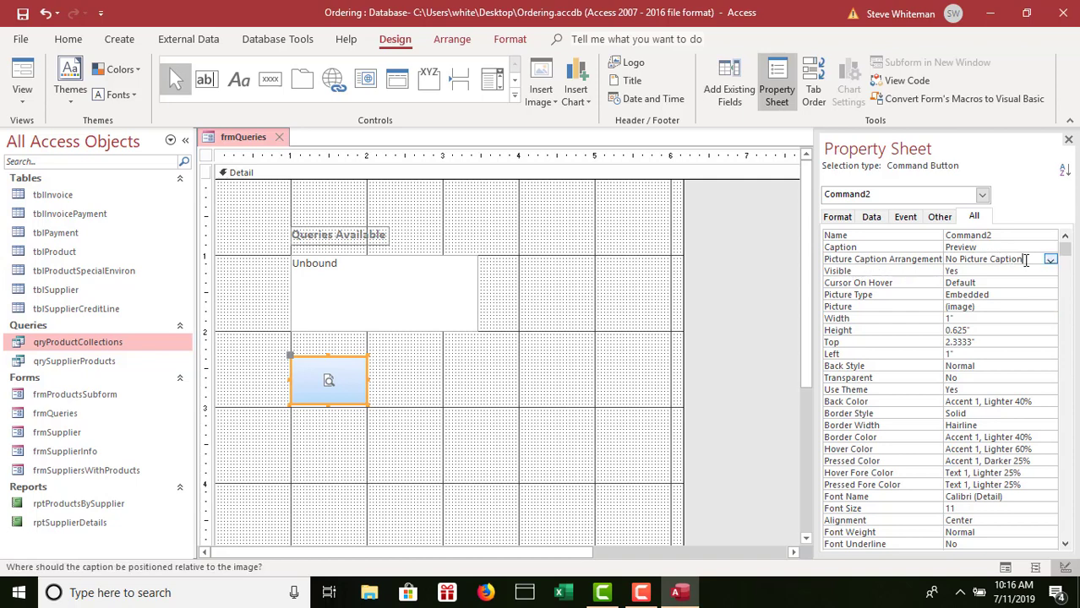
left_click(1050, 261)
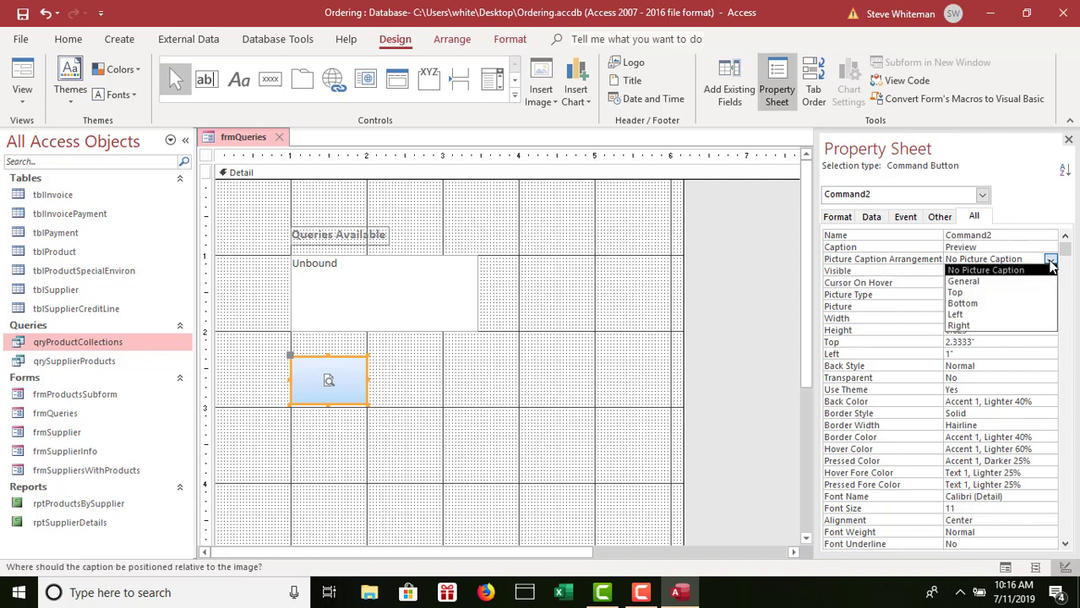
left_click(978, 304)
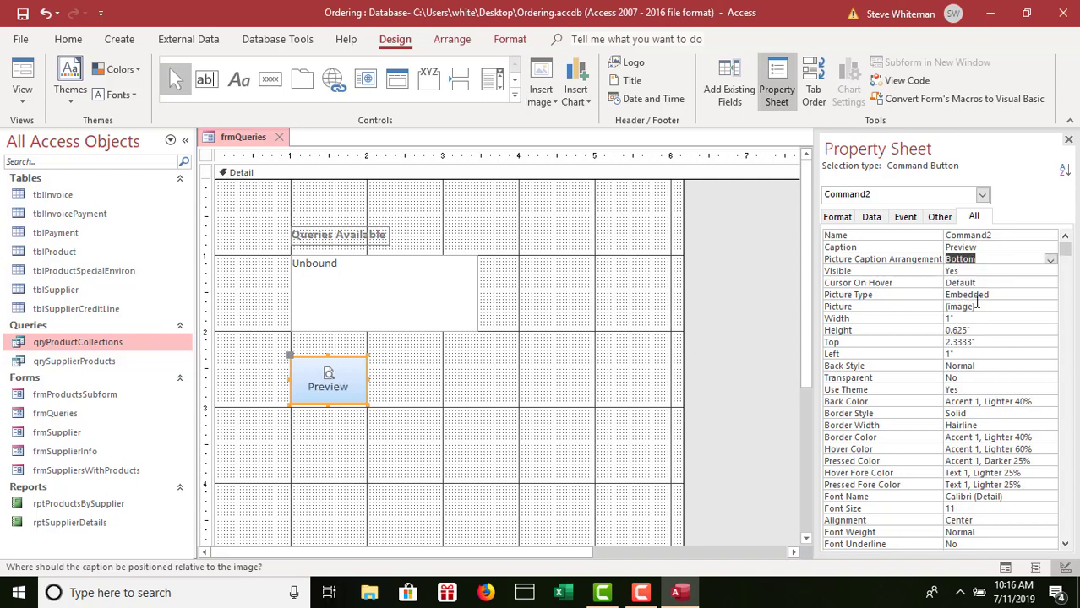
left_click(327, 404)
left_click_drag(327, 404, 328, 407)
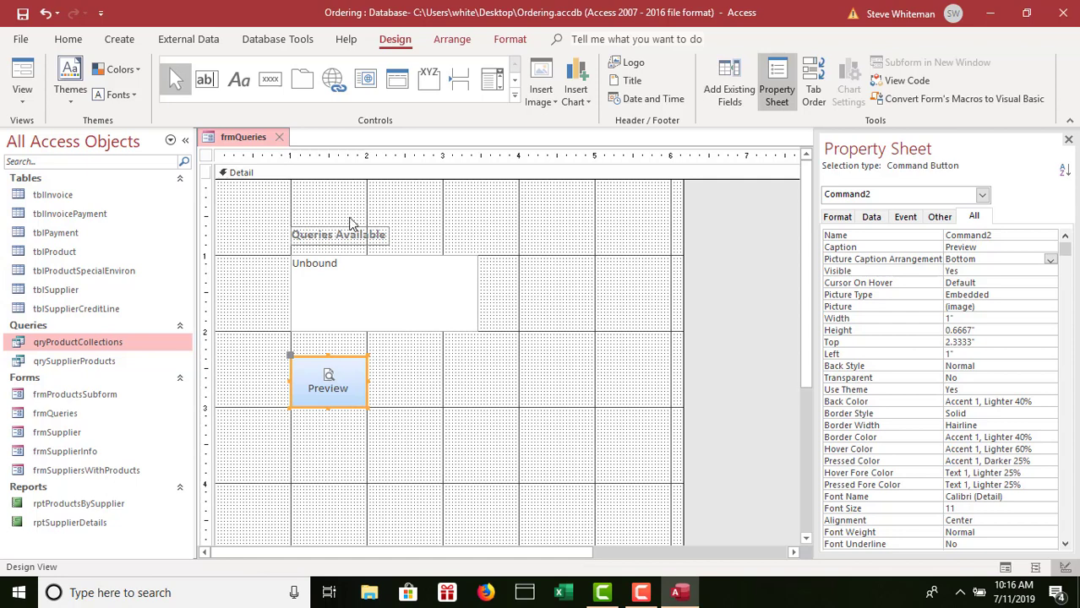
Add a second command button captioned Display beside the Preview button, about 2.58 inches across and 2.42 inches down
left_click(270, 81)
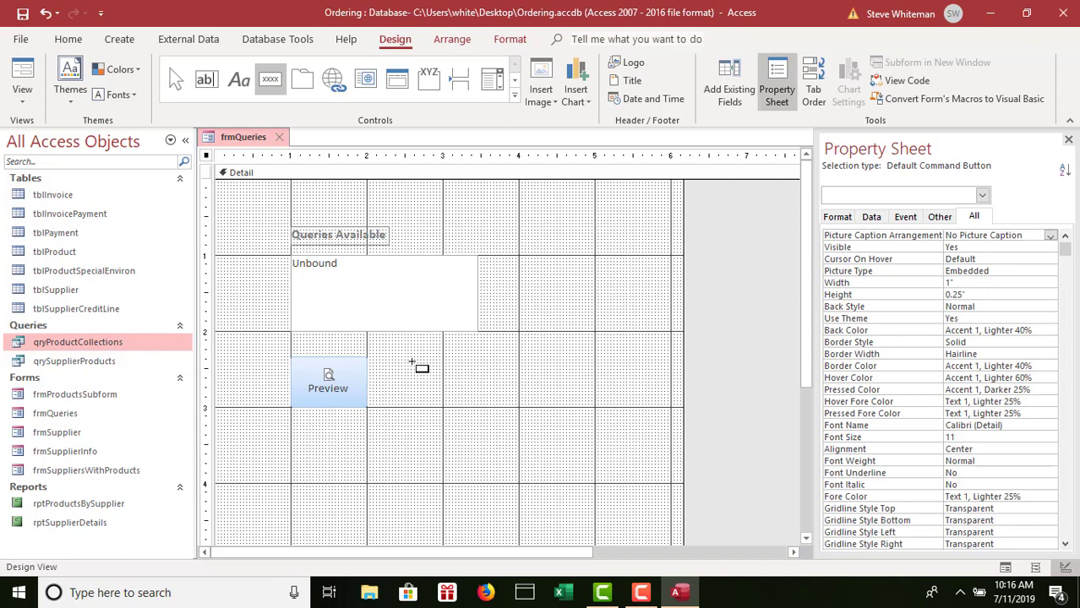
left_click(414, 365)
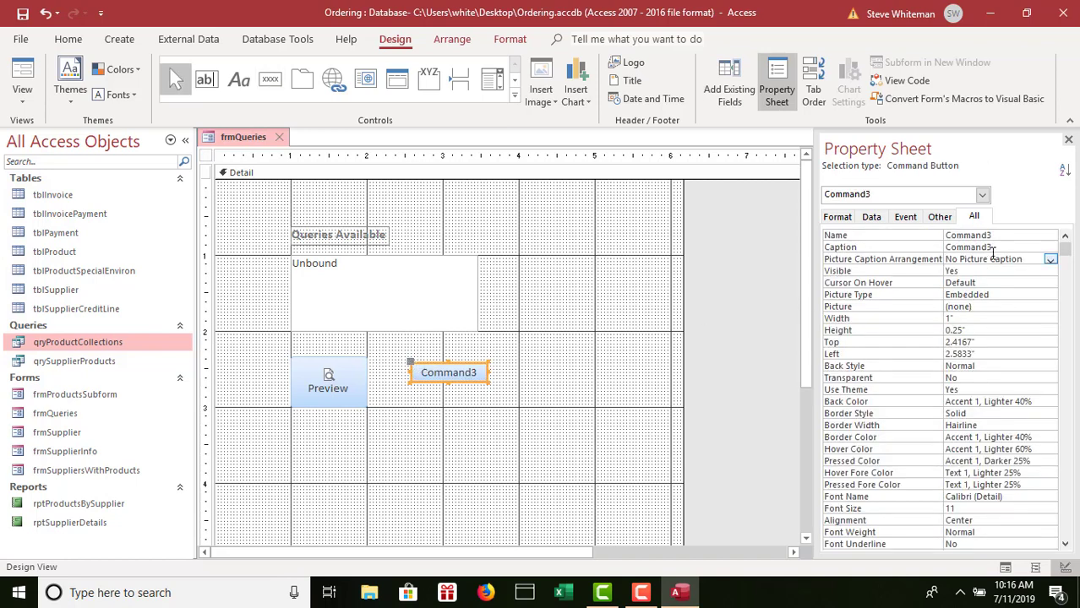
left_click(923, 245)
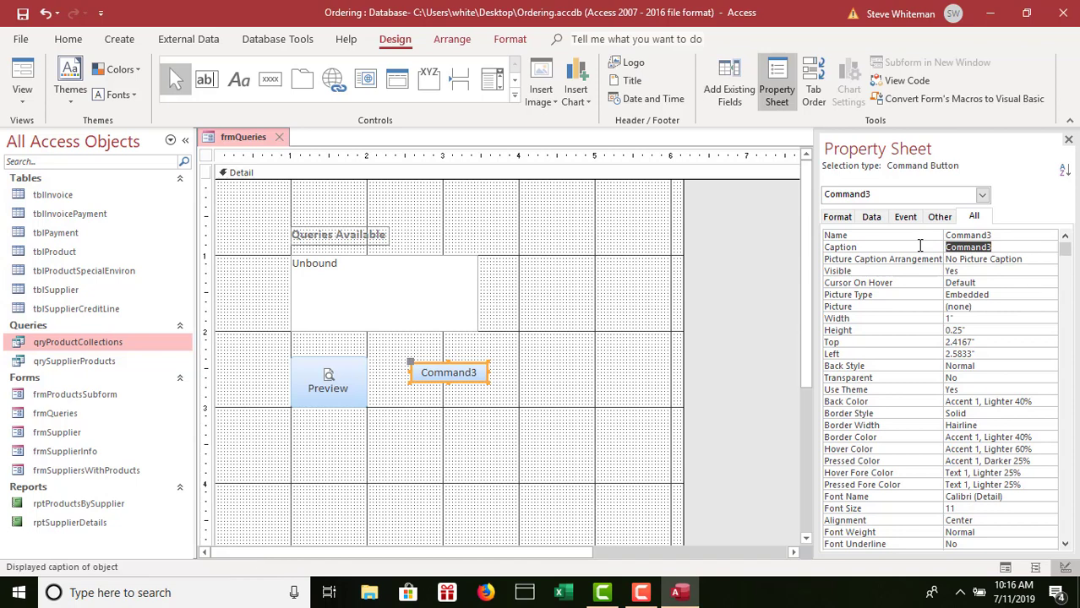
type("Display")
Assign the built-in MS Access Query picture to the Display button
left_click(995, 308)
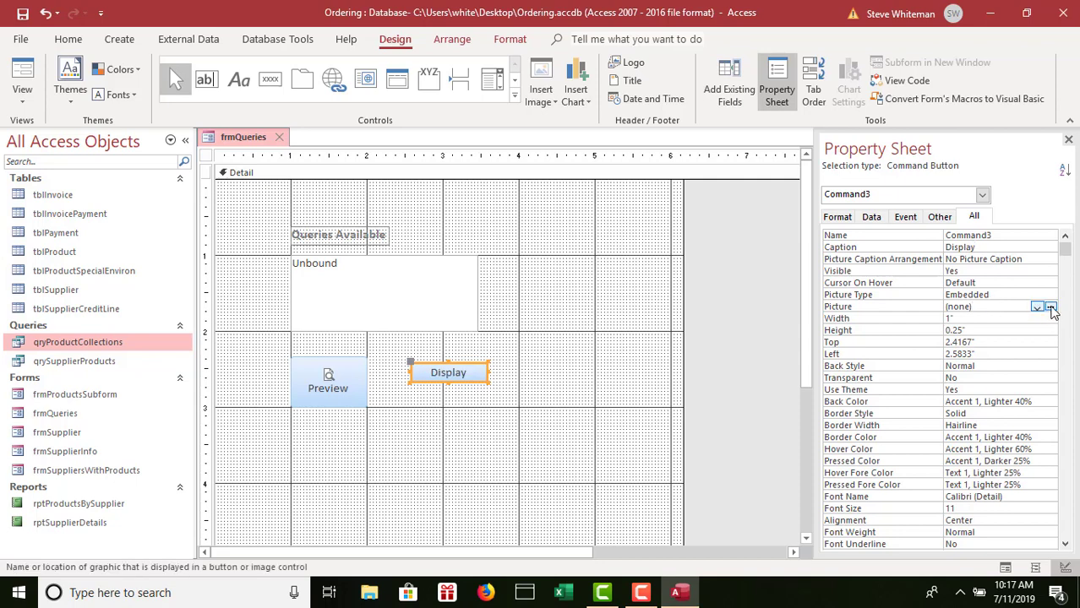
left_click(1050, 307)
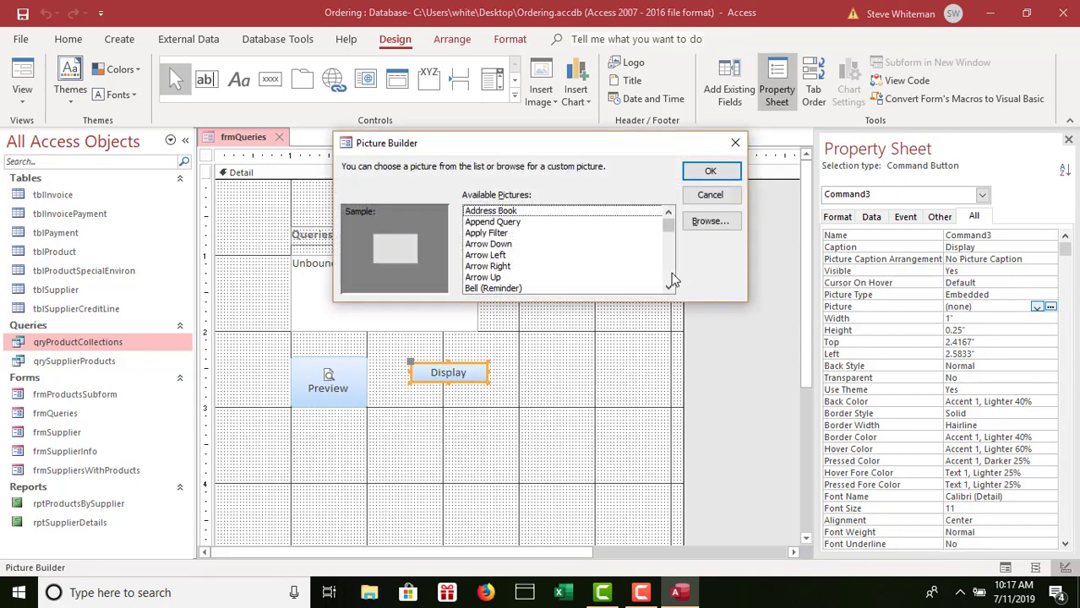
scroll(670, 279, "down", 10)
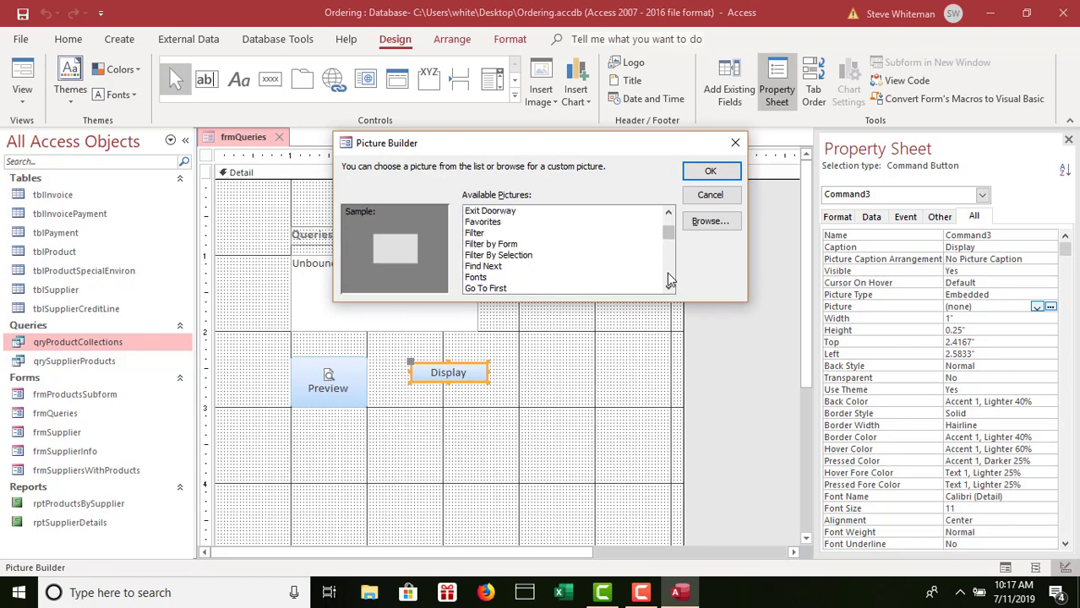
scroll(670, 279, "down", 6)
scroll(671, 279, "down", 3)
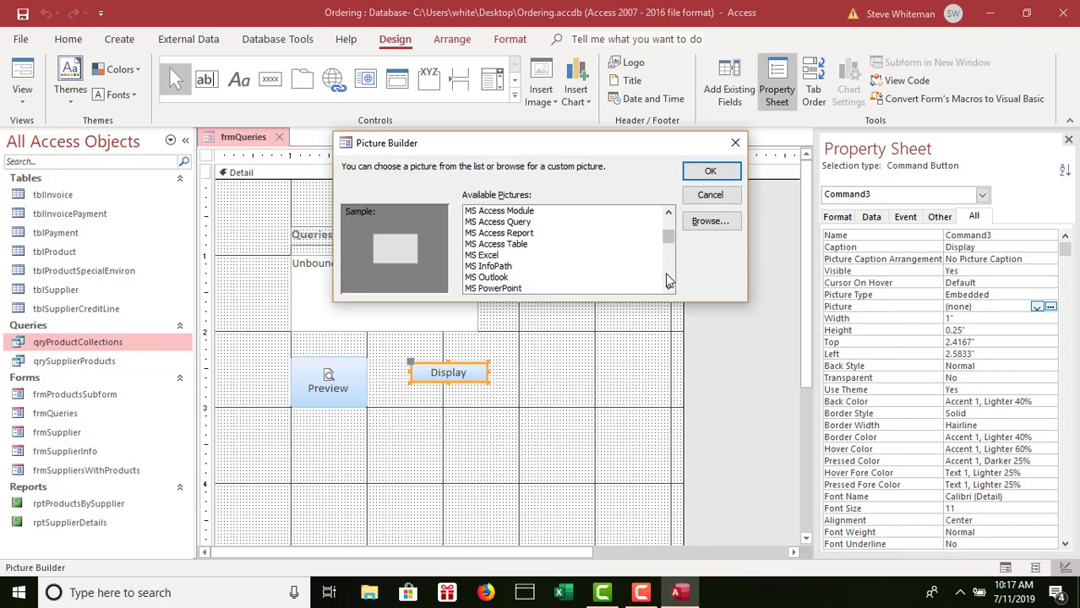
left_click(517, 222)
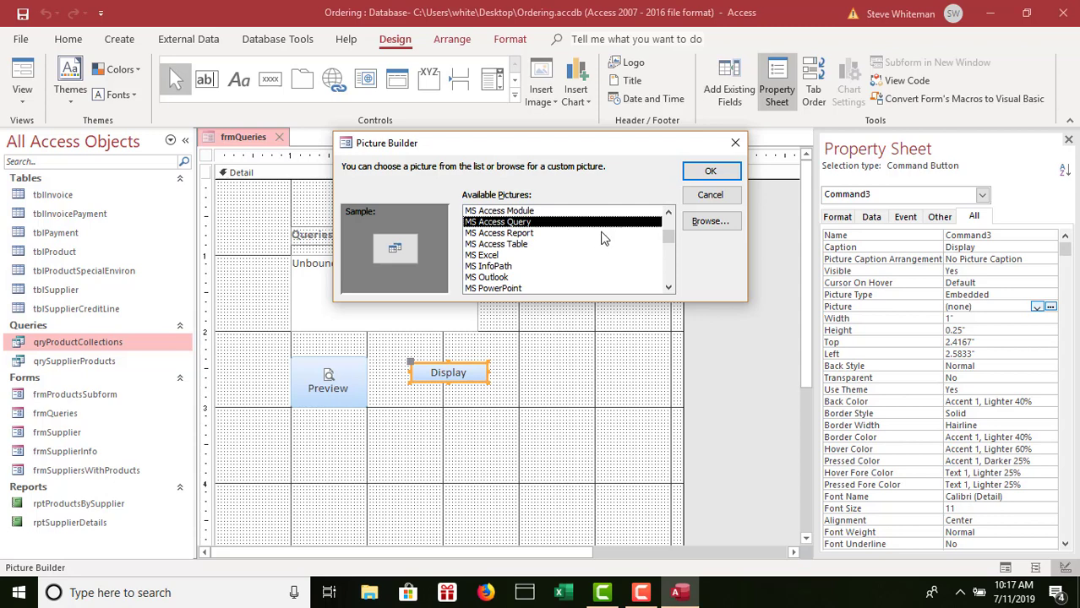
left_click(709, 173)
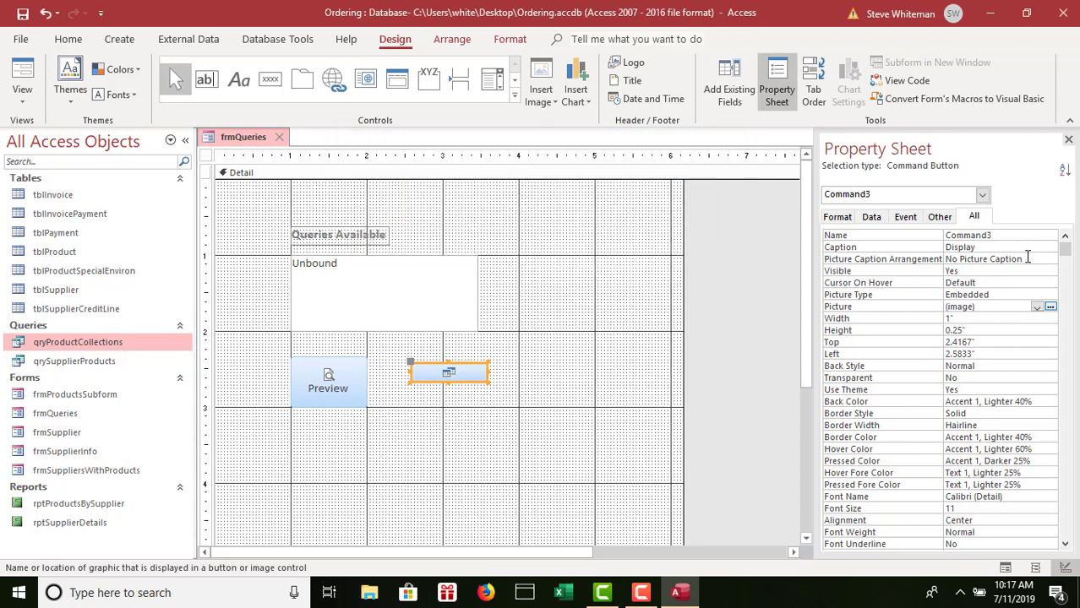
Set the Display button's Picture Caption Arrangement to Bottom and enlarge the button to about 0.54 inch high
left_click(1028, 258)
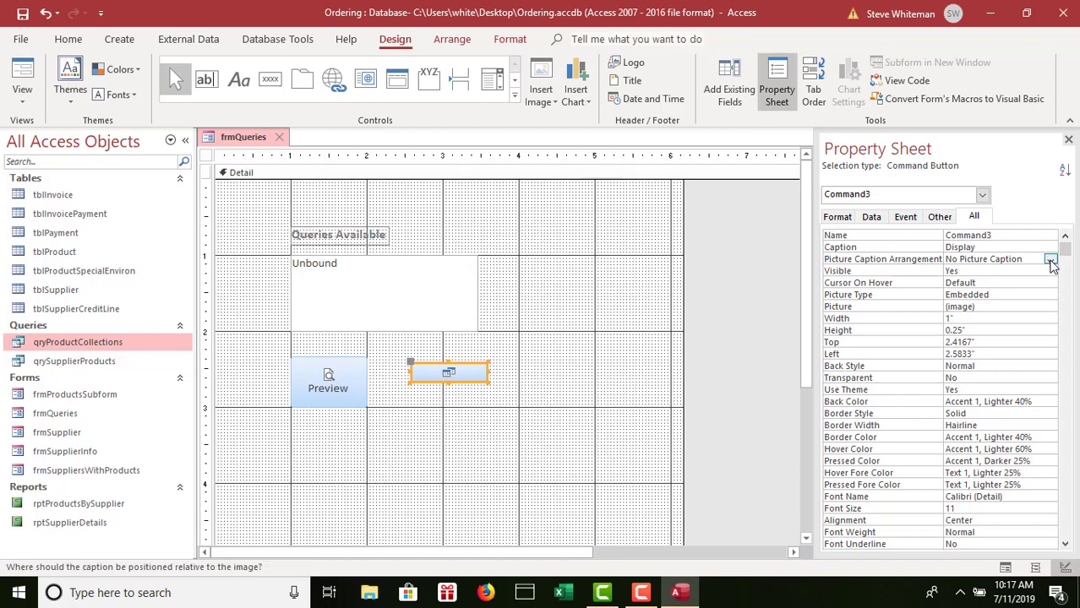
left_click(1051, 264)
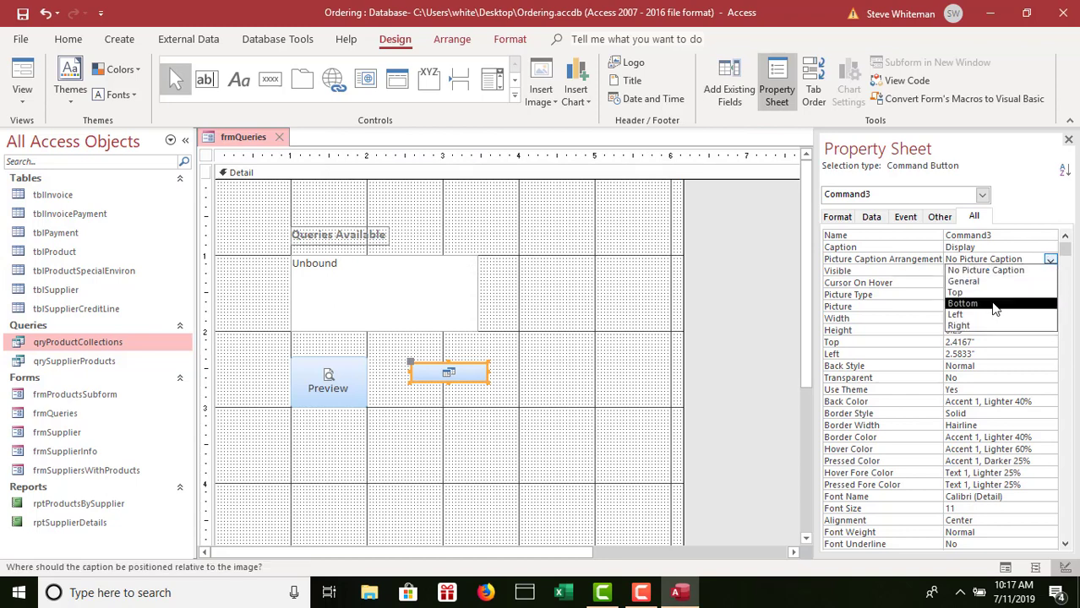
left_click(994, 303)
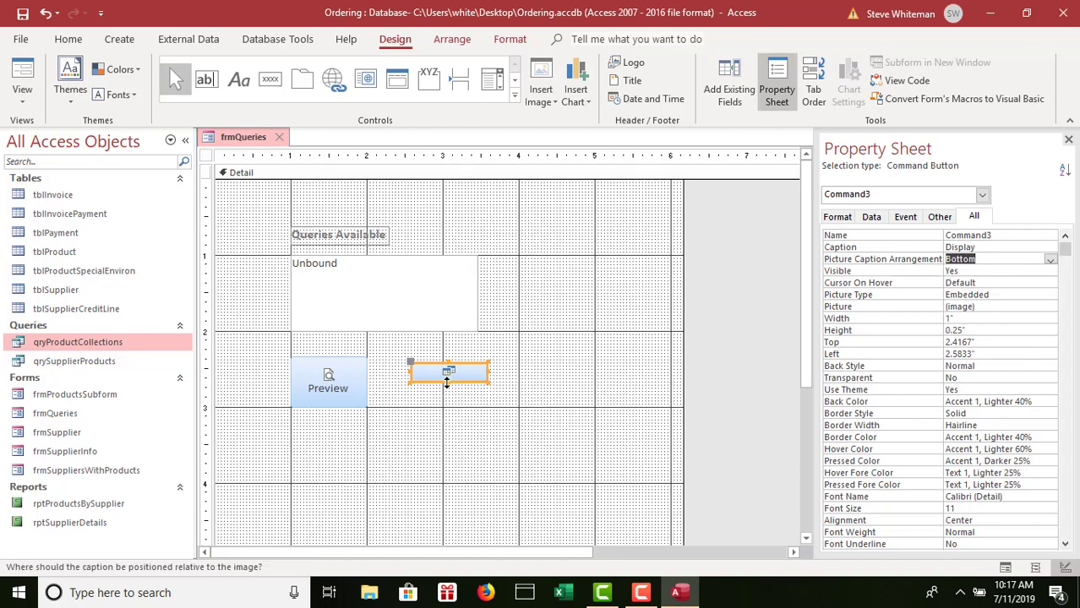
left_click_drag(448, 382, 447, 403)
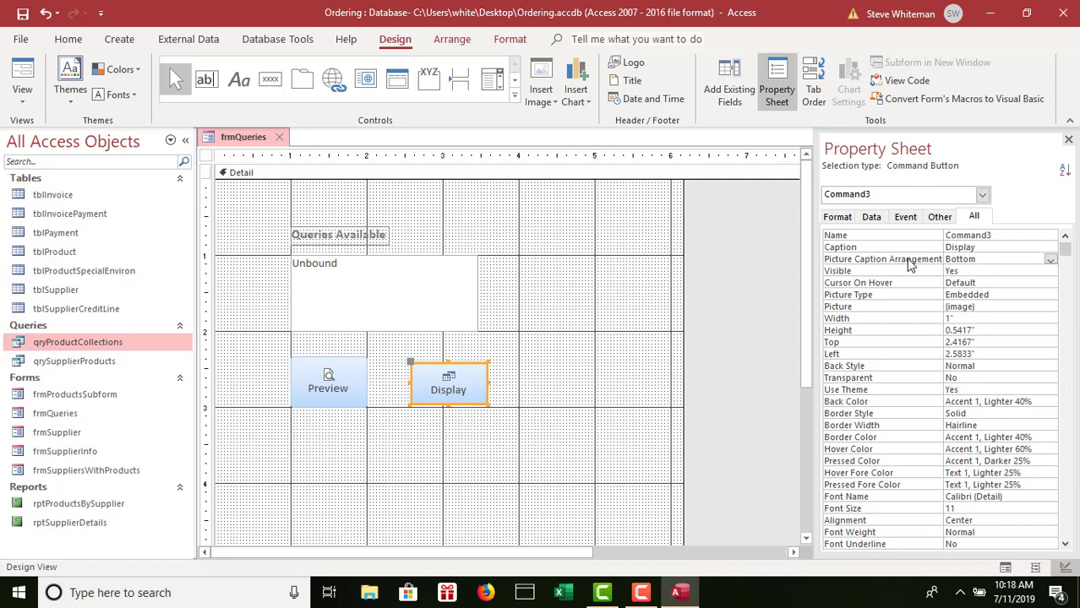
Start an embedded macro for the form's On Load event with the Macro Builder
left_click(980, 195)
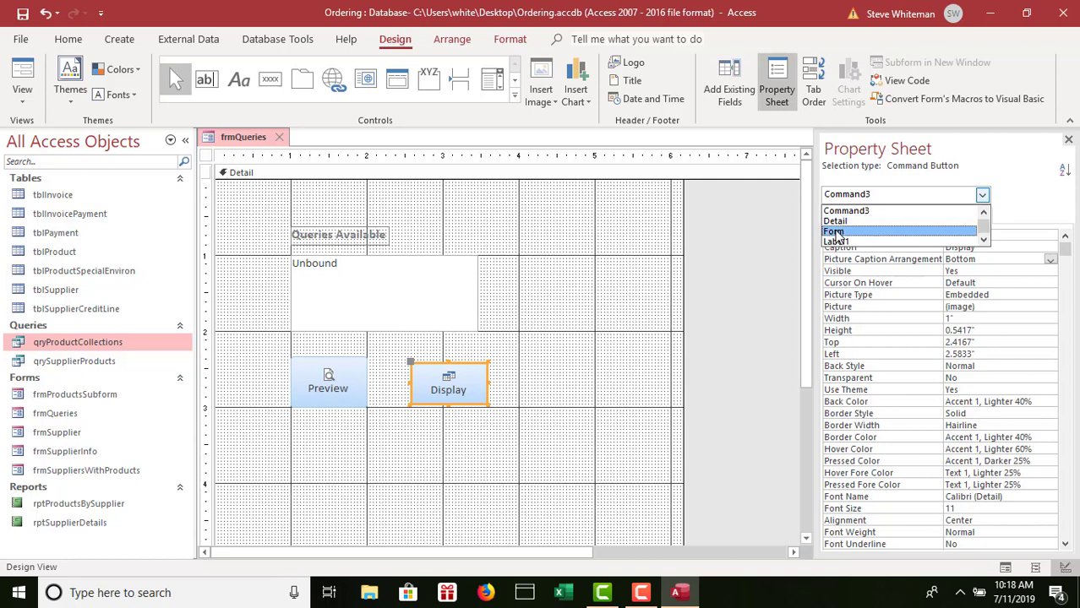
left_click(841, 231)
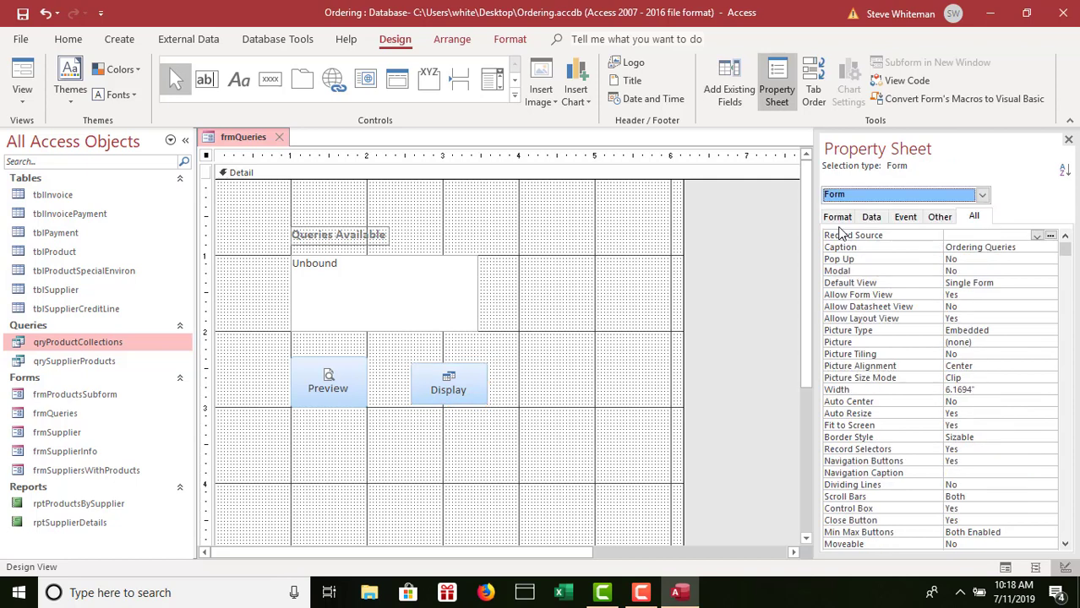
left_click(906, 218)
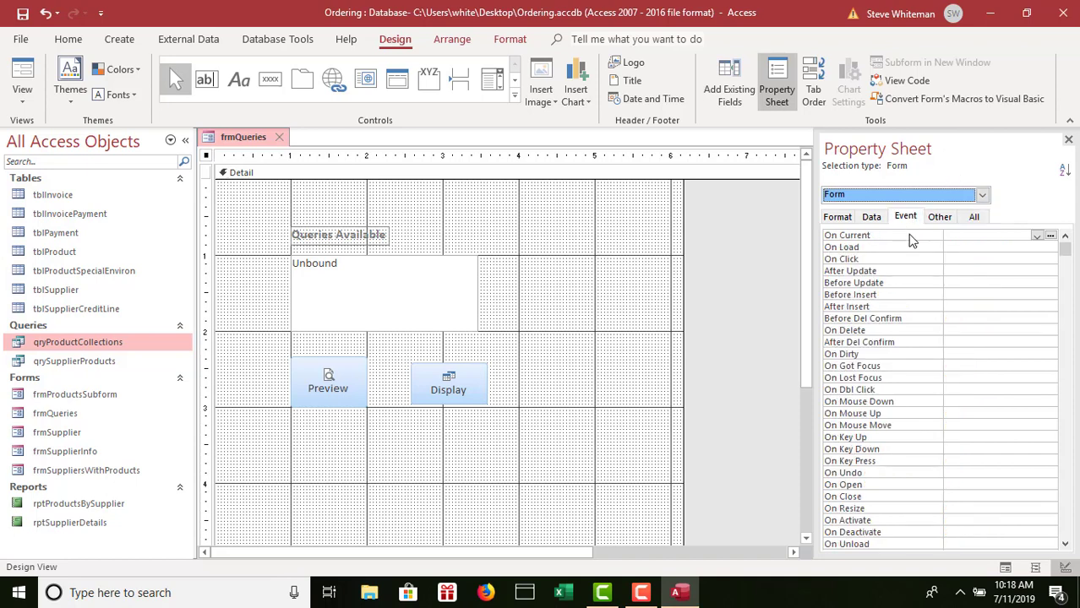
left_click(957, 248)
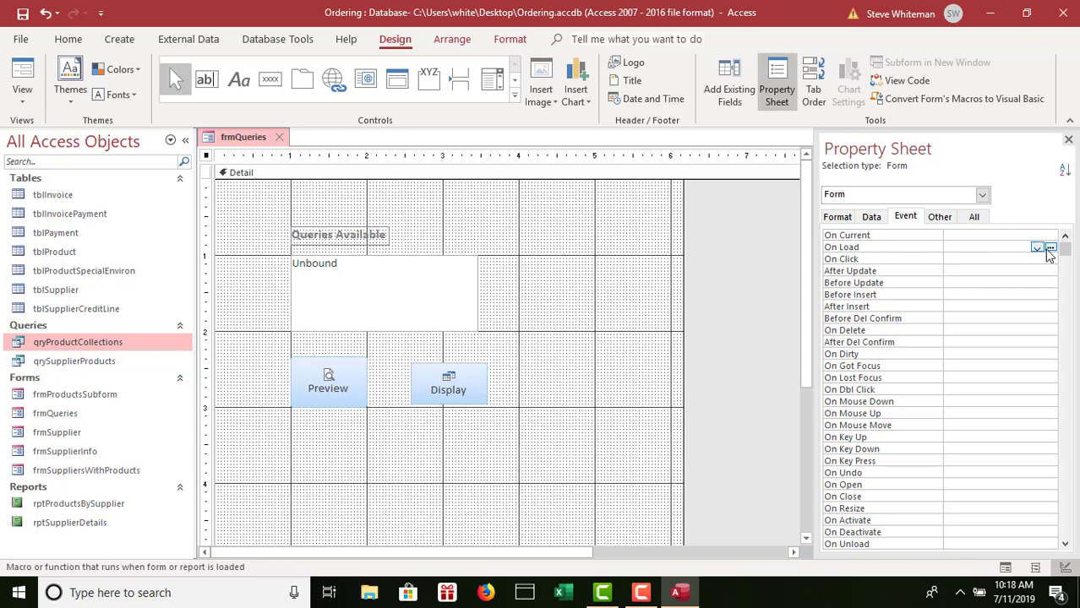
left_click(1051, 249)
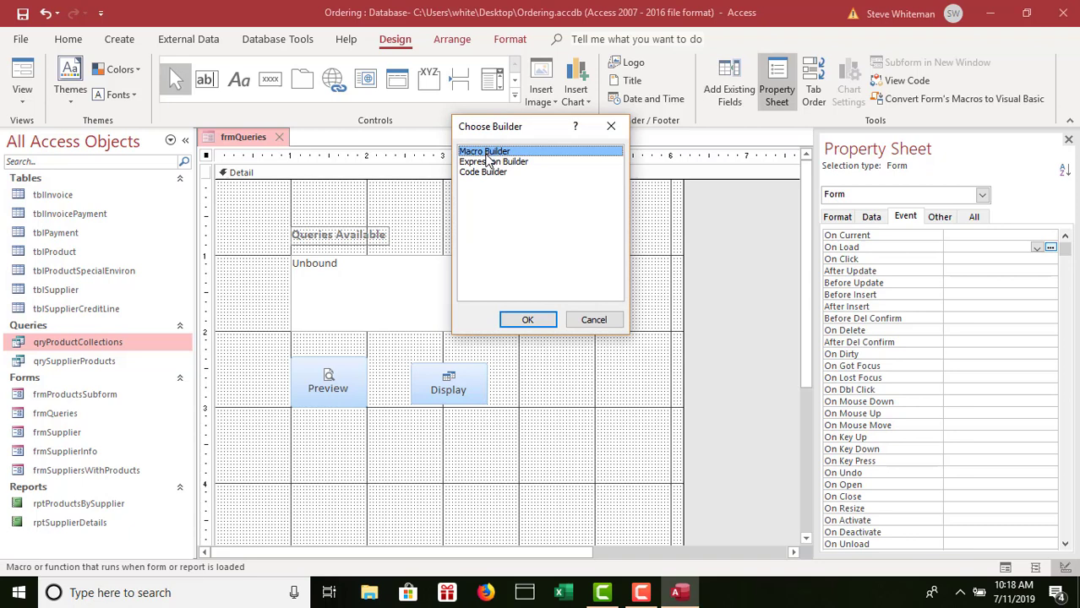
left_click(524, 325)
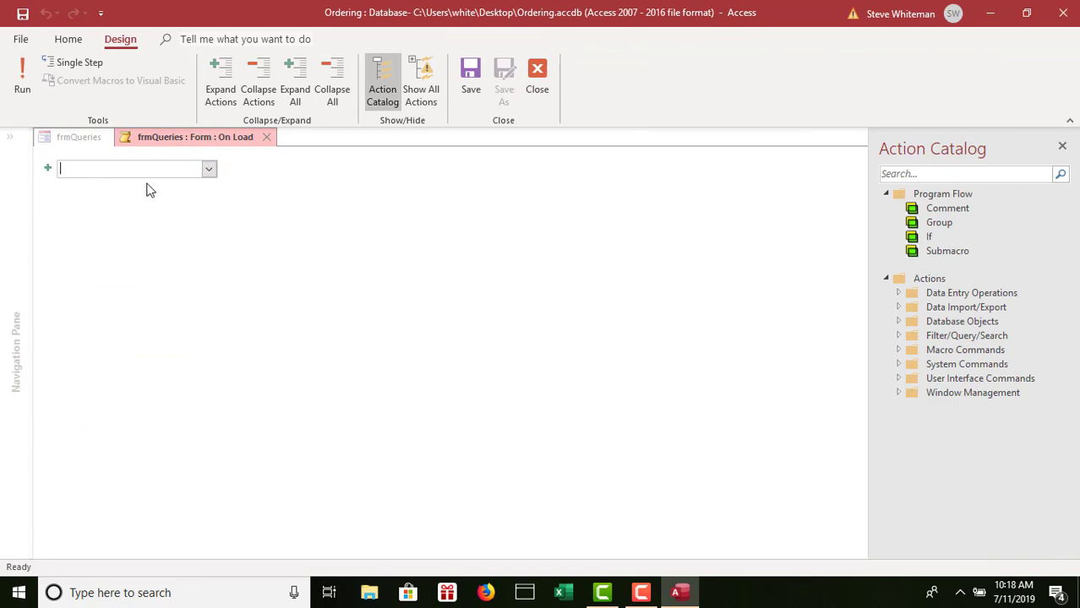
Add a GoToControl action to the On Load macro with lstQueryList as its control name
left_click(210, 169)
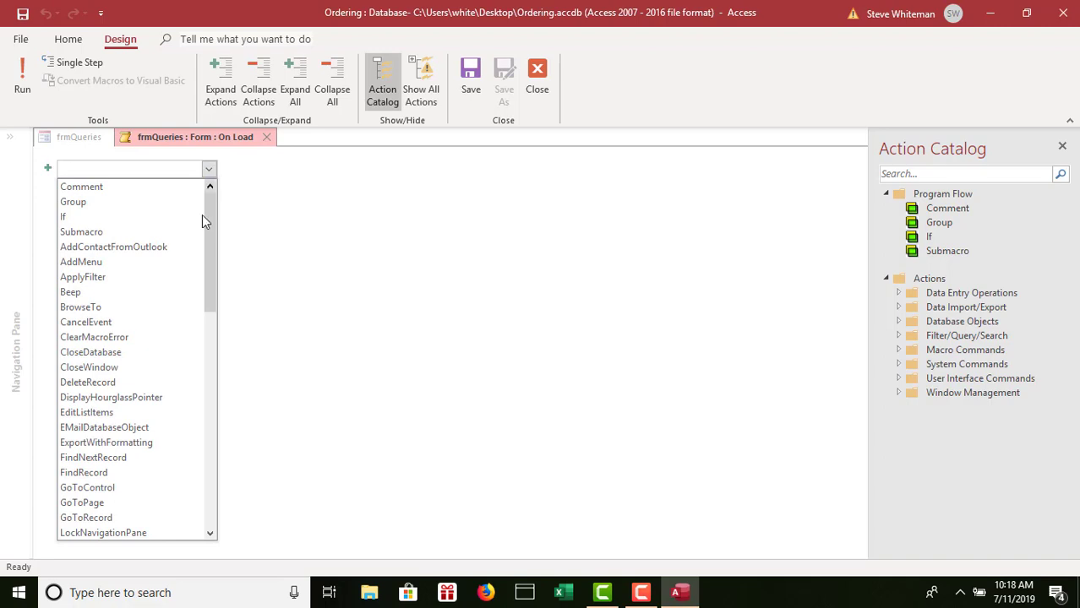
left_click(116, 488)
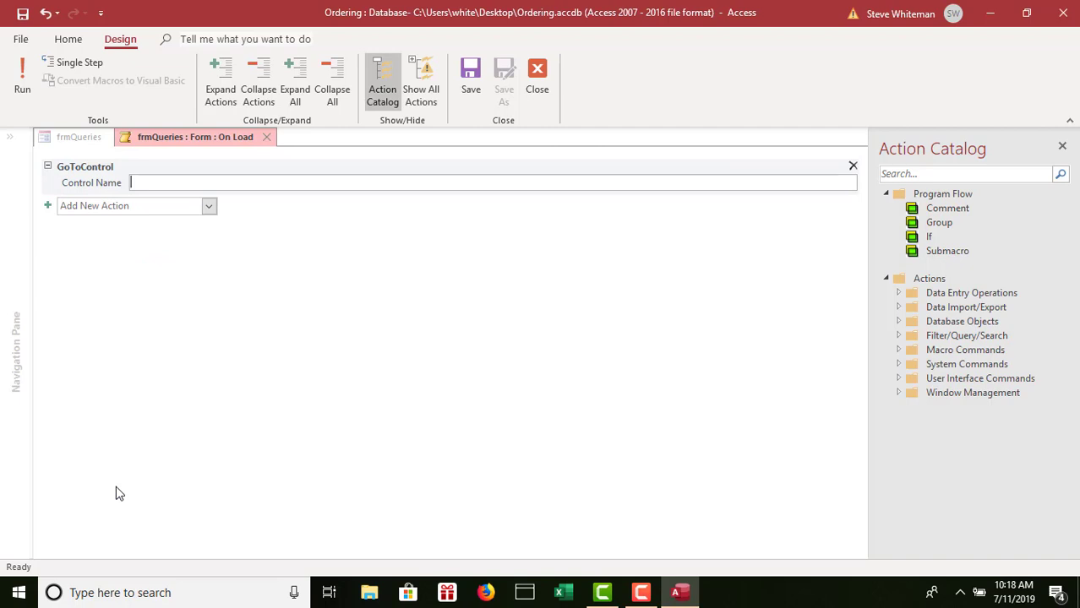
type("lst")
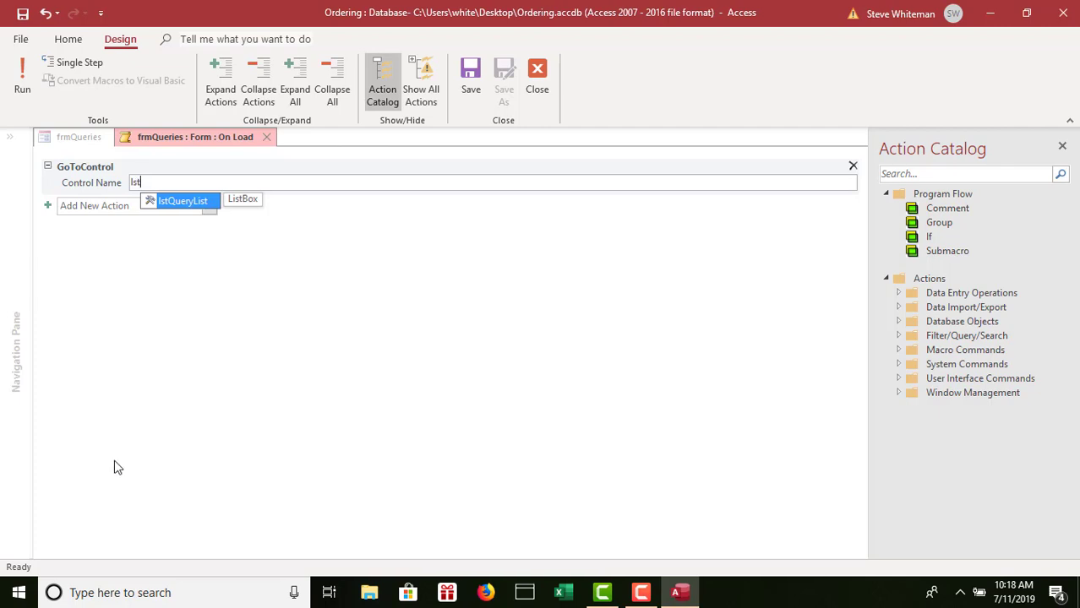
double_click(185, 203)
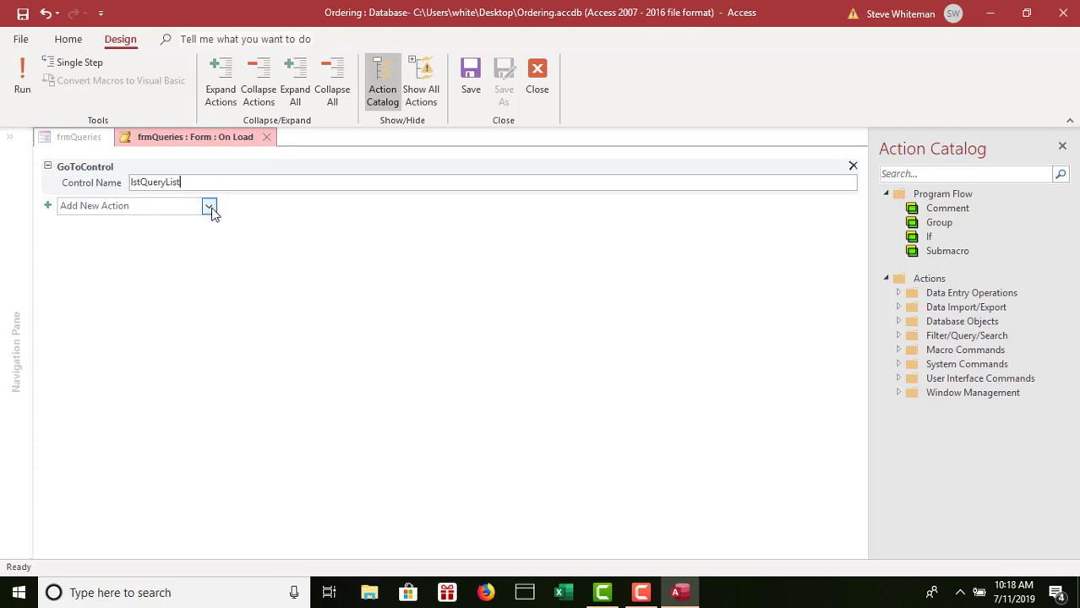
left_click(209, 207)
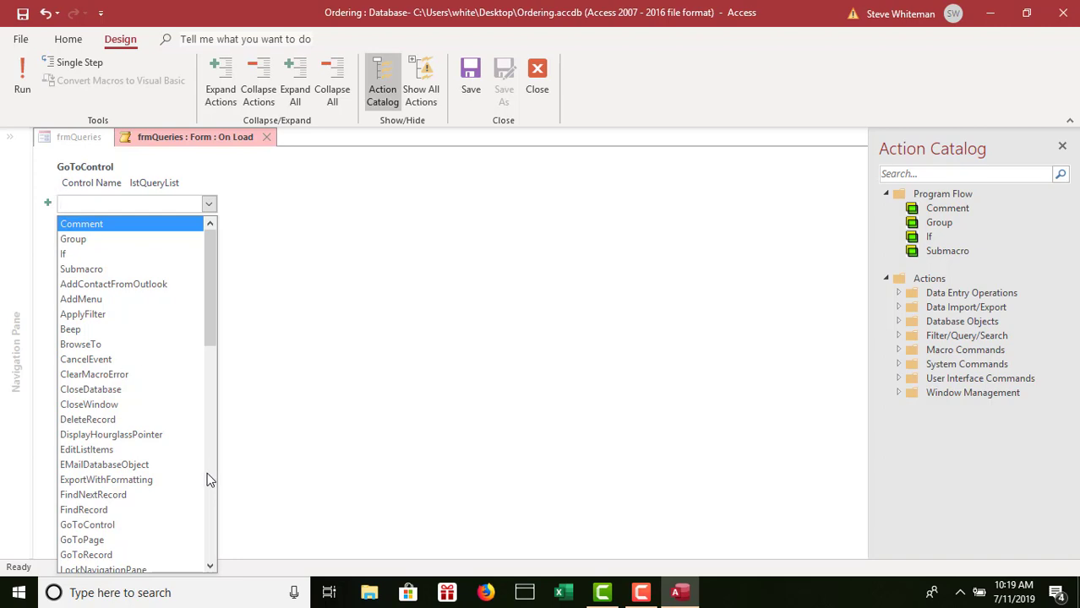
scroll(210, 479, "down", 15)
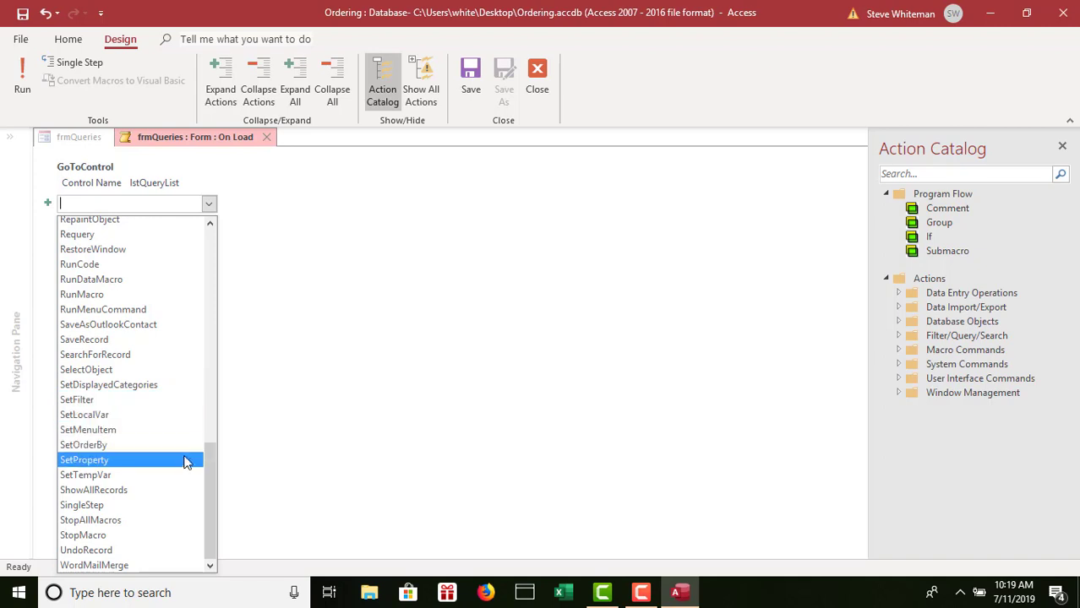
left_click(266, 303)
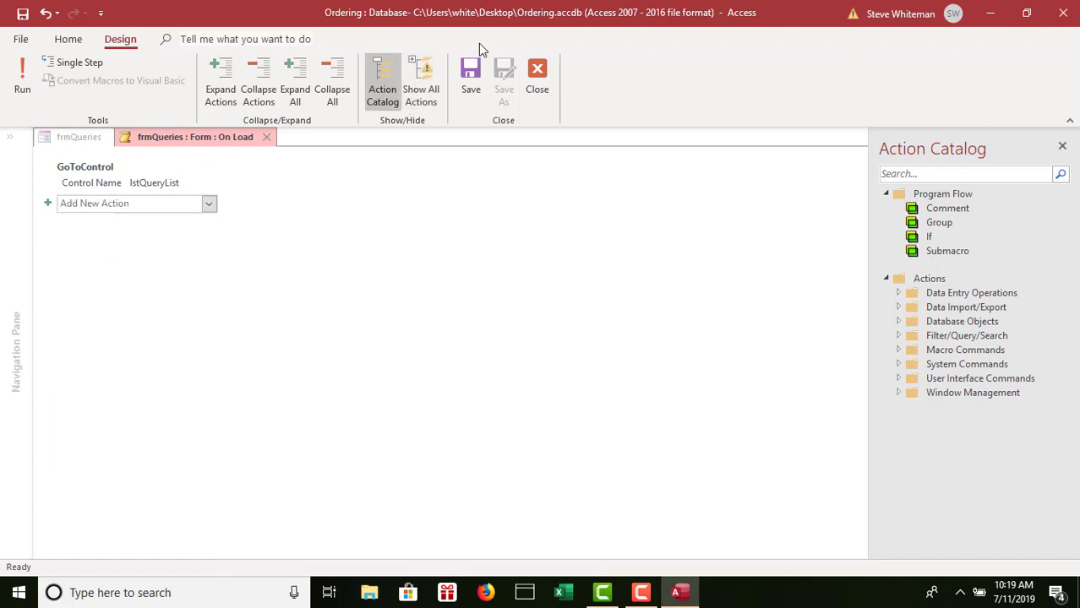
Make all macro actions available and add a SendKeys action after GoToControl
left_click(420, 94)
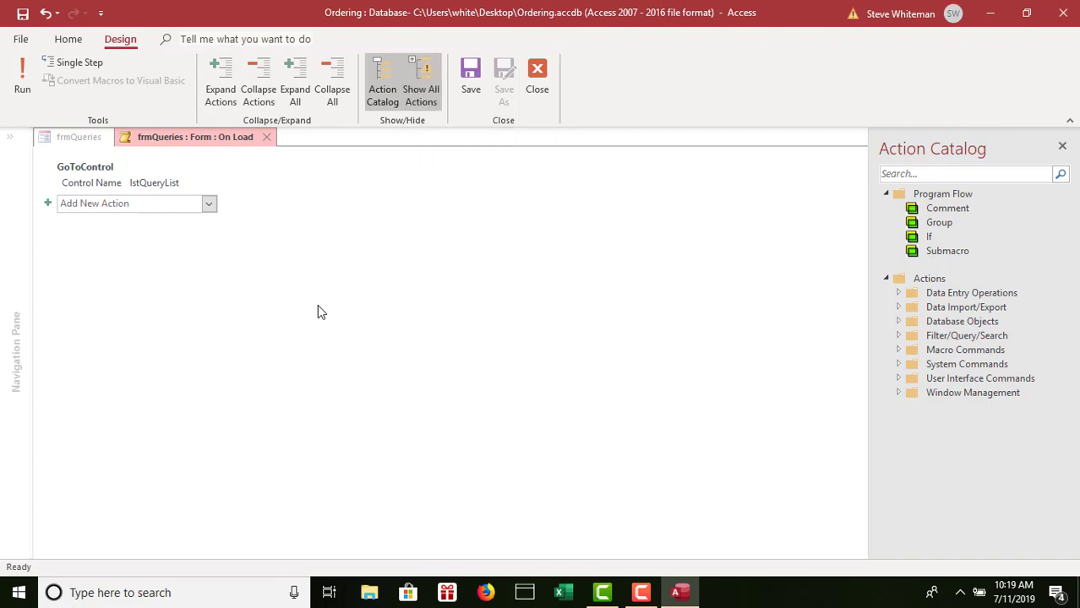
left_click(211, 207)
scroll(215, 478, "down", 8)
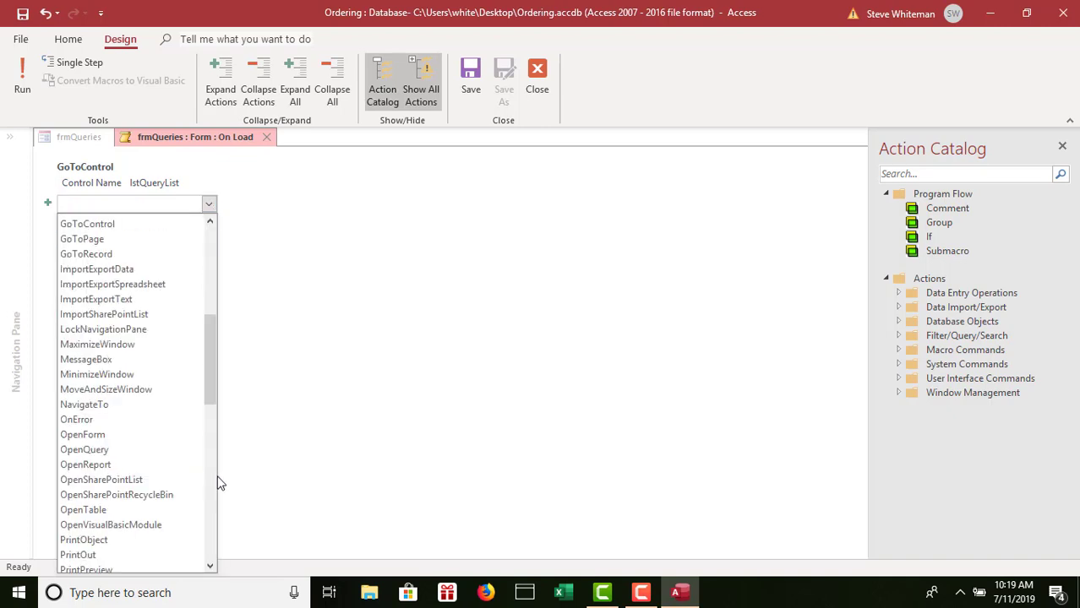
scroll(211, 474, "down", 7)
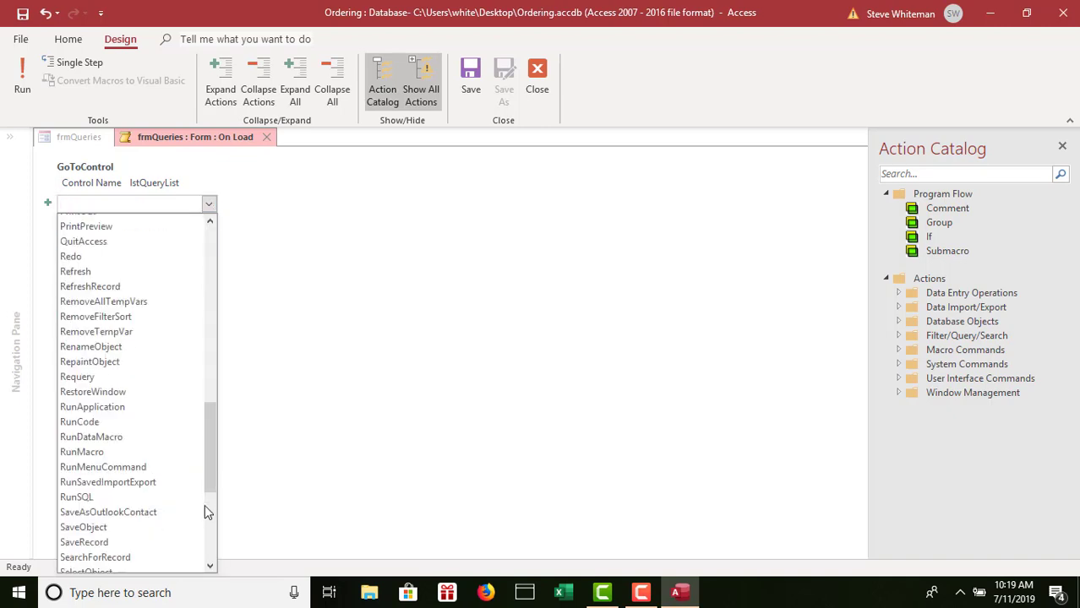
scroll(207, 511, "down", 6)
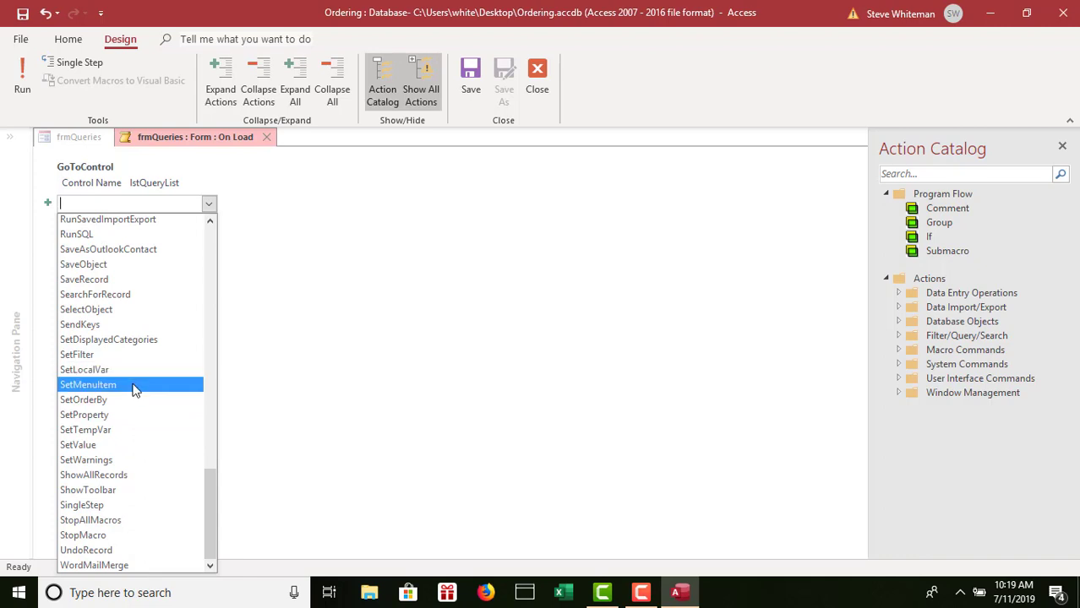
left_click(130, 329)
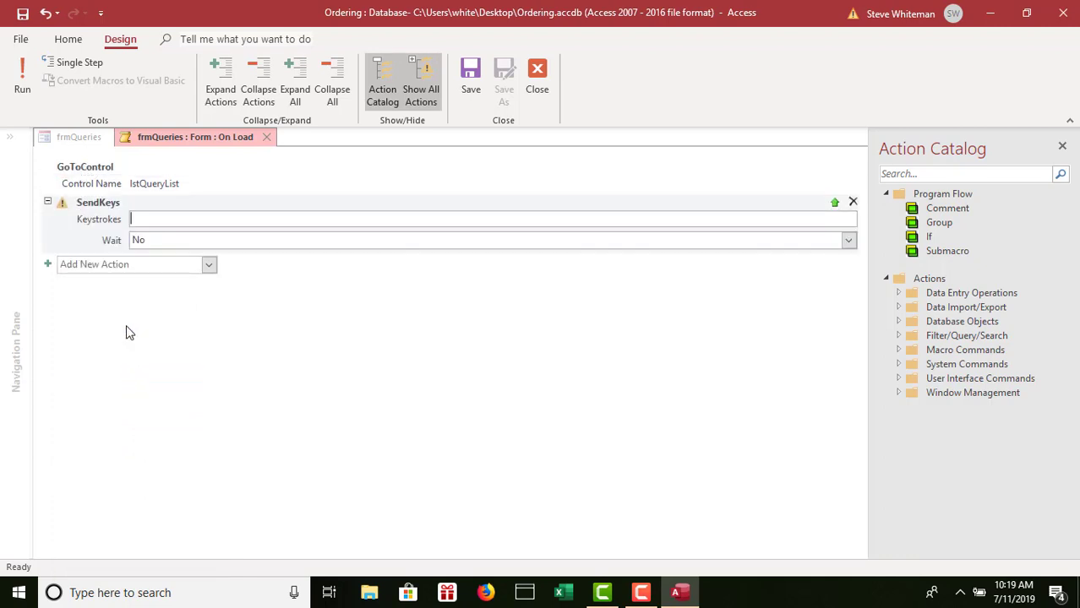
Set the SendKeys keystrokes to {Down}, then save and close the On Load macro
left_click(206, 219)
type("{Down}")
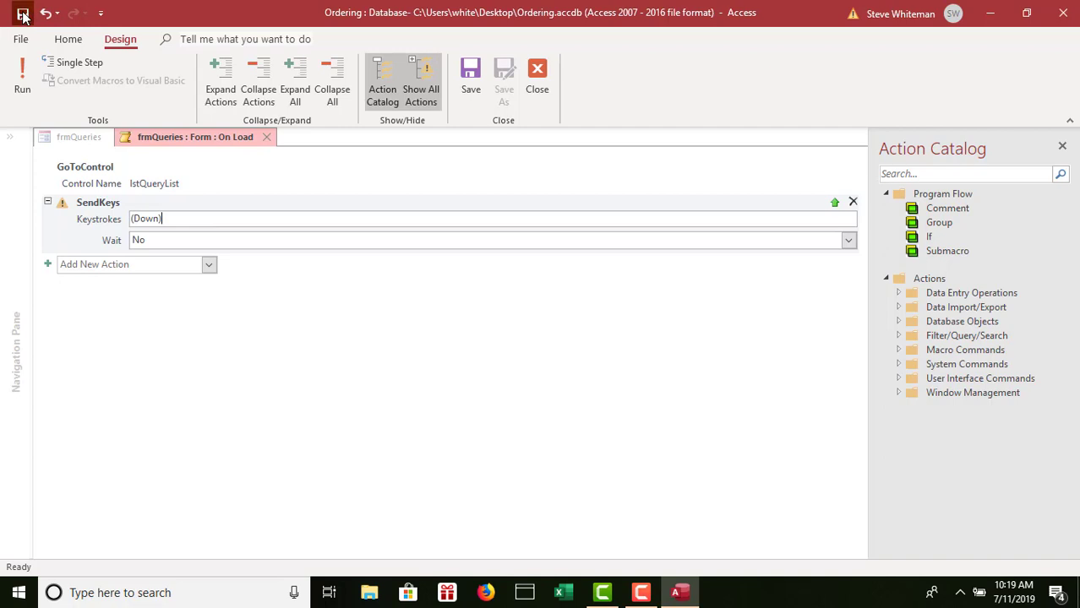
left_click(539, 74)
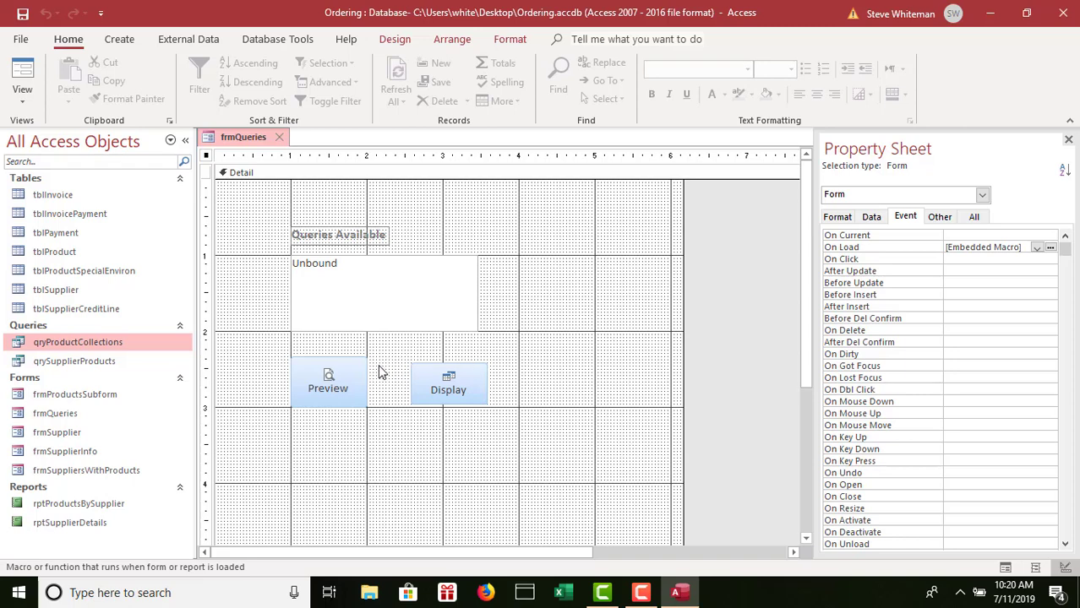
Start an embedded macro for the Preview button's On Click event with the Macro Builder
left_click(340, 374)
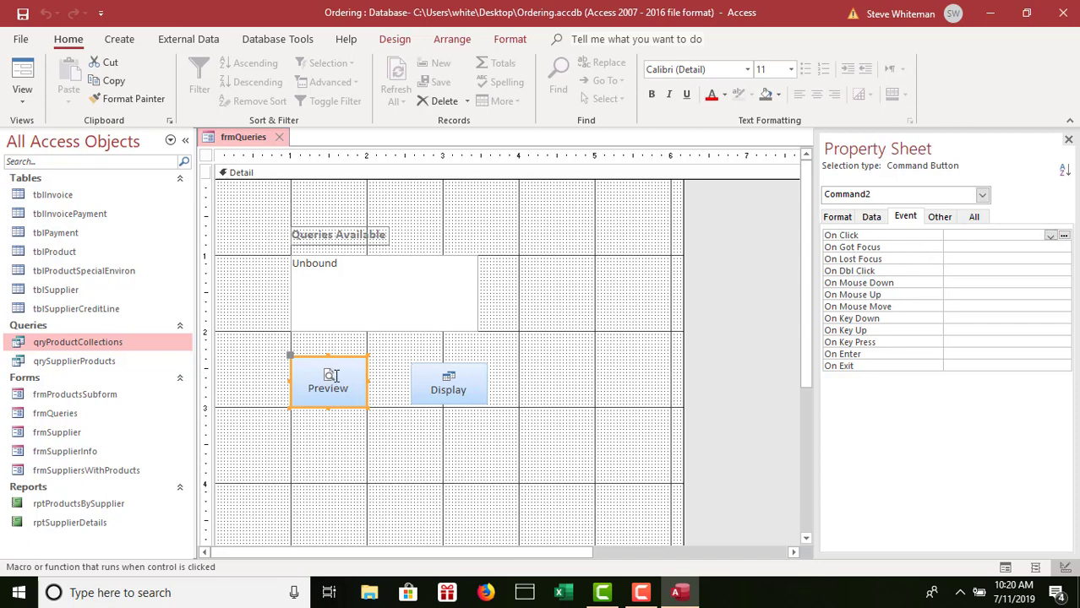
left_click(994, 235)
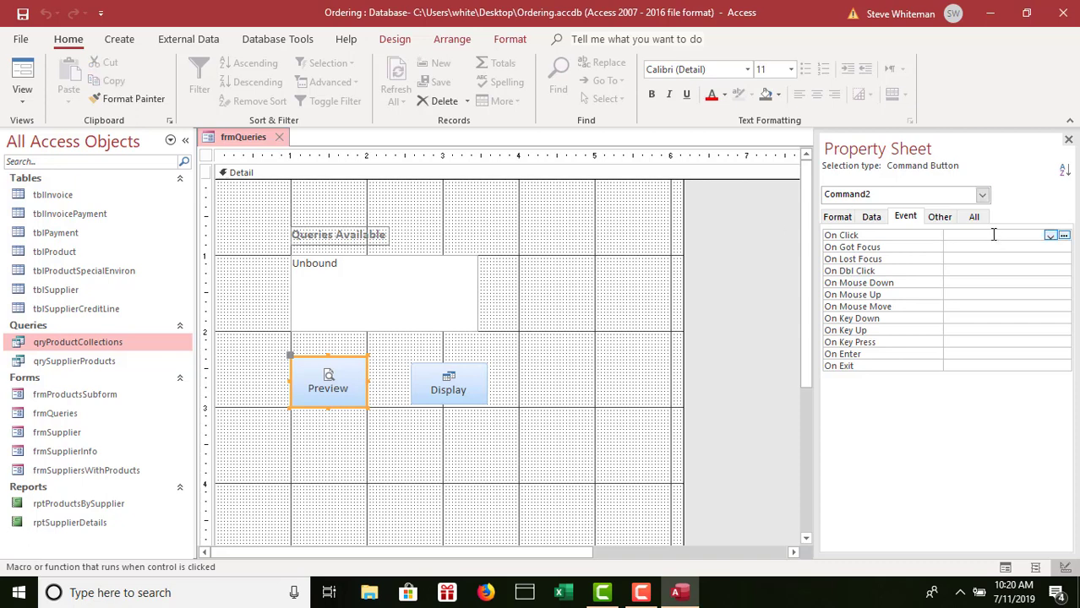
left_click(1065, 236)
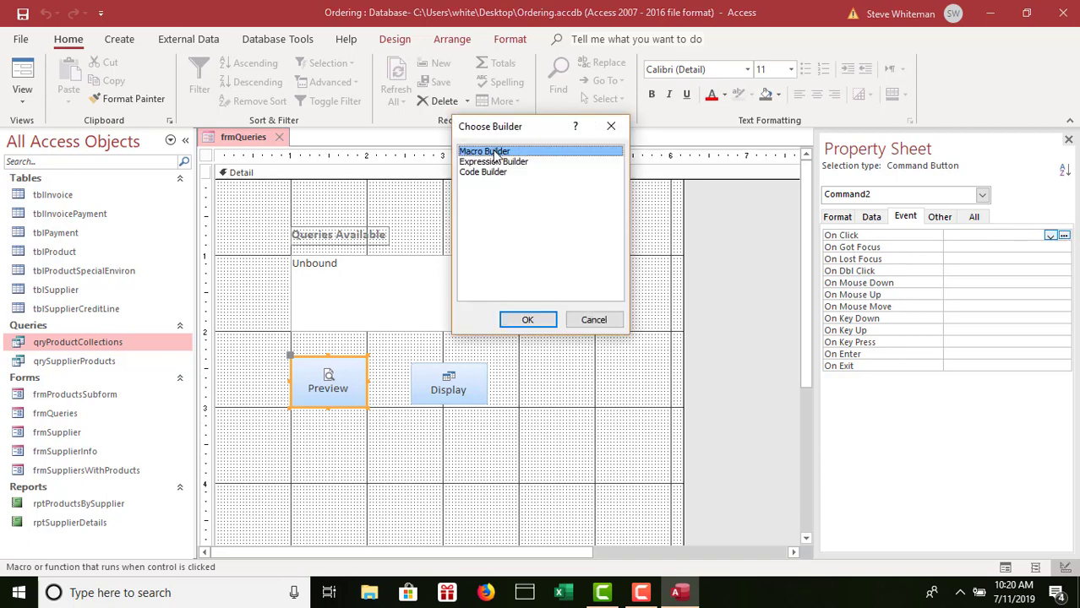
left_click(527, 318)
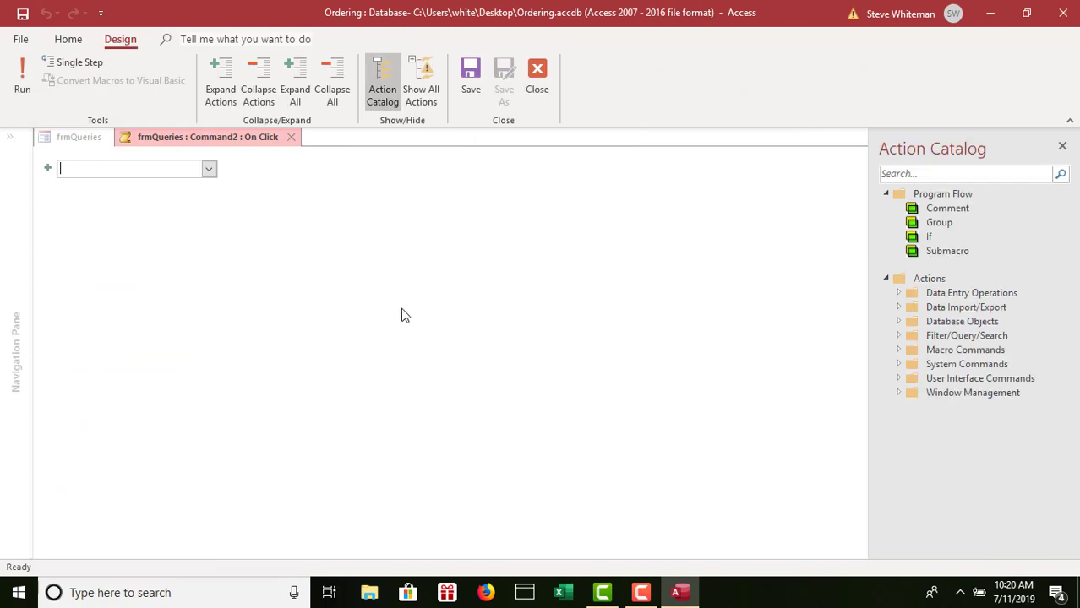
Add an OpenQuery action to the Preview button's macro with = [lstQueryList] as its query name, using the Expression Builder
left_click(209, 169)
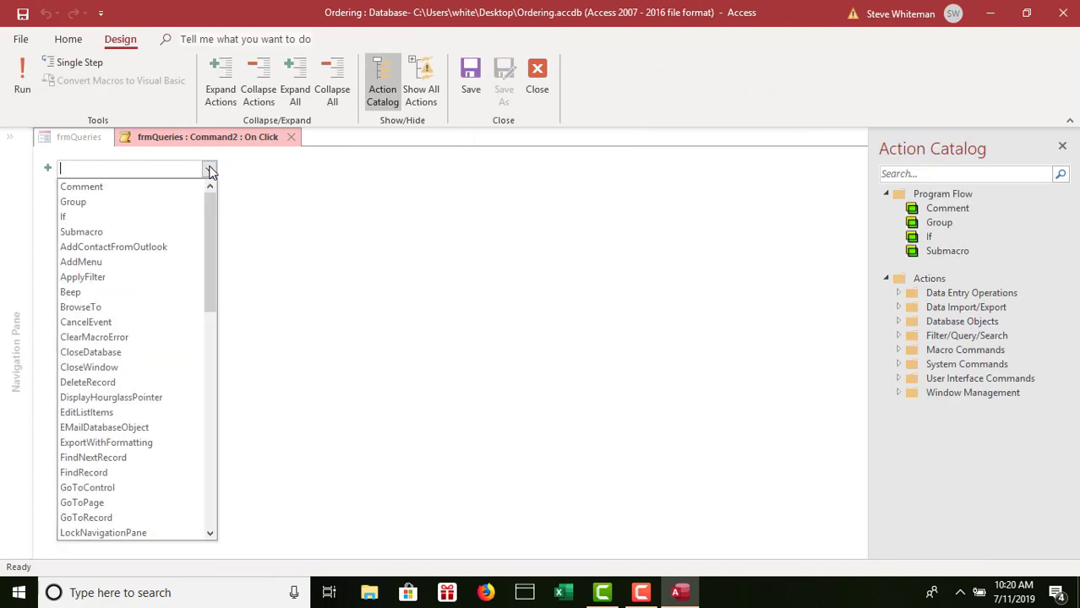
left_click(211, 462)
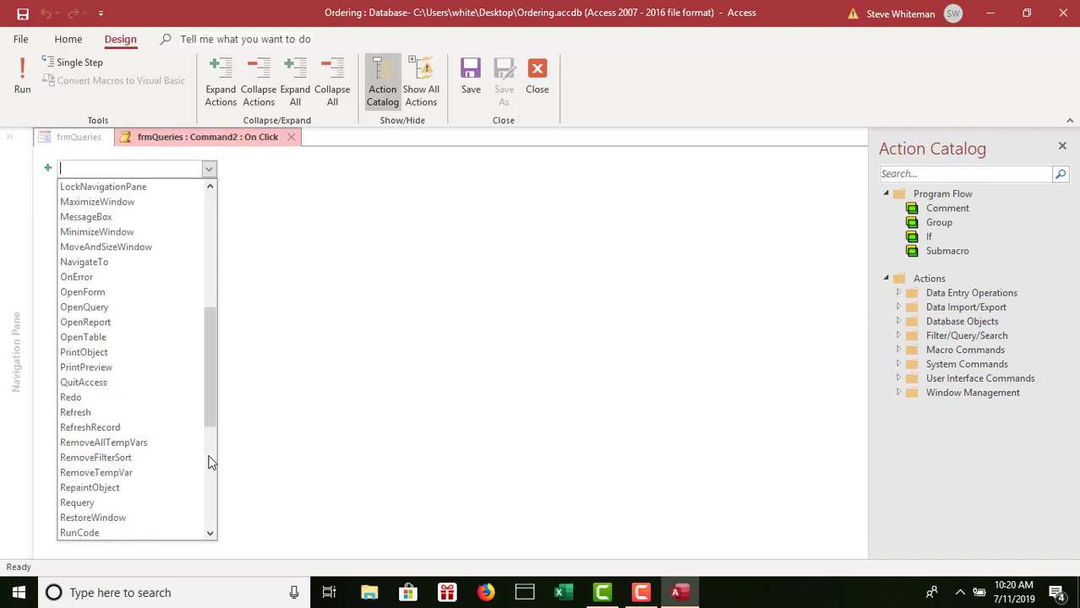
left_click(143, 309)
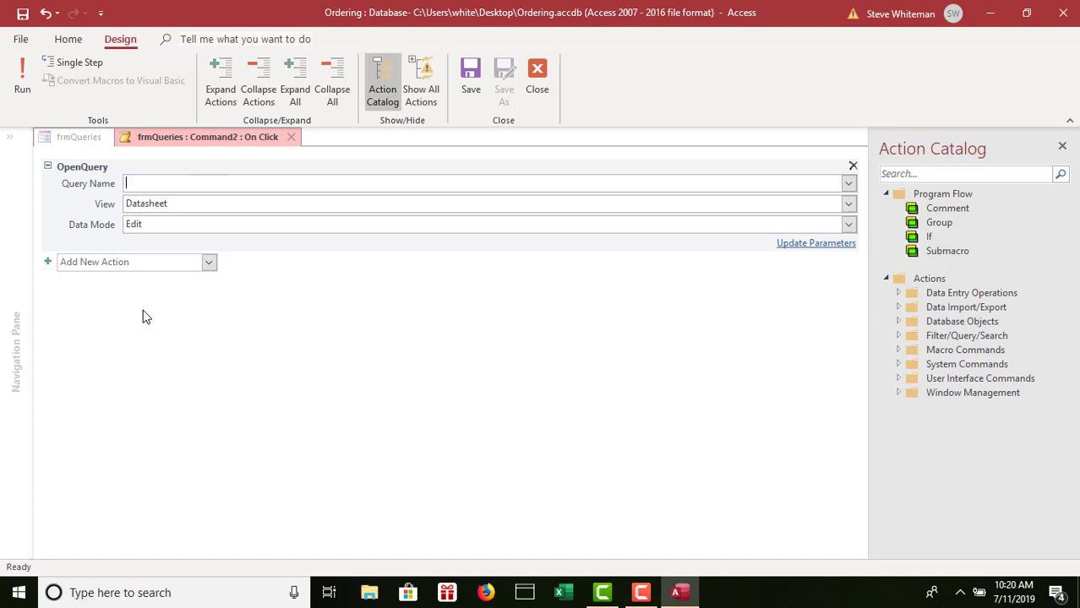
type("=")
left_click(850, 184)
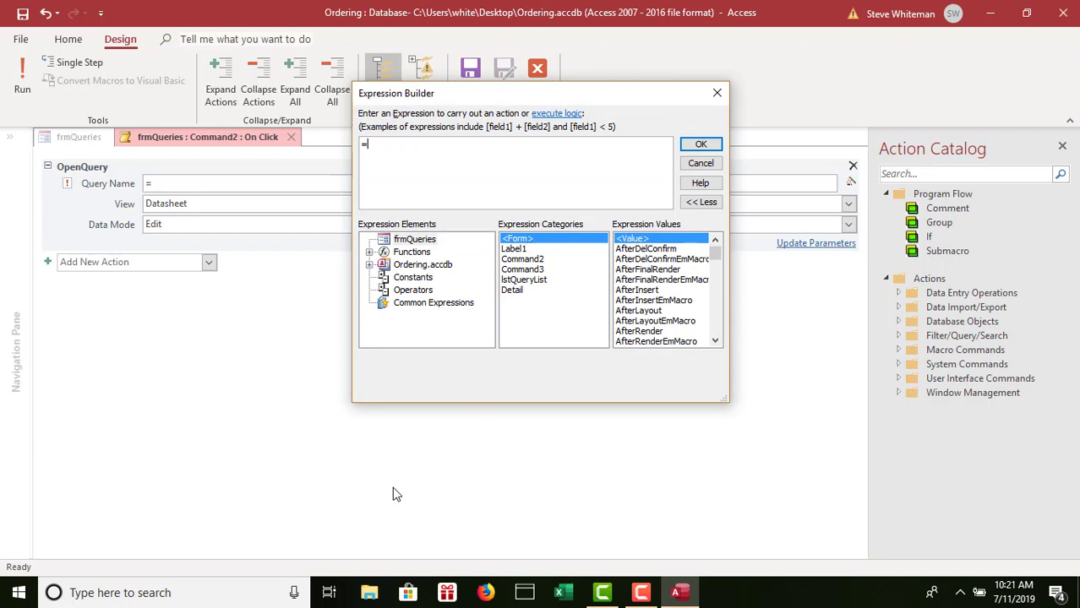
double_click(523, 279)
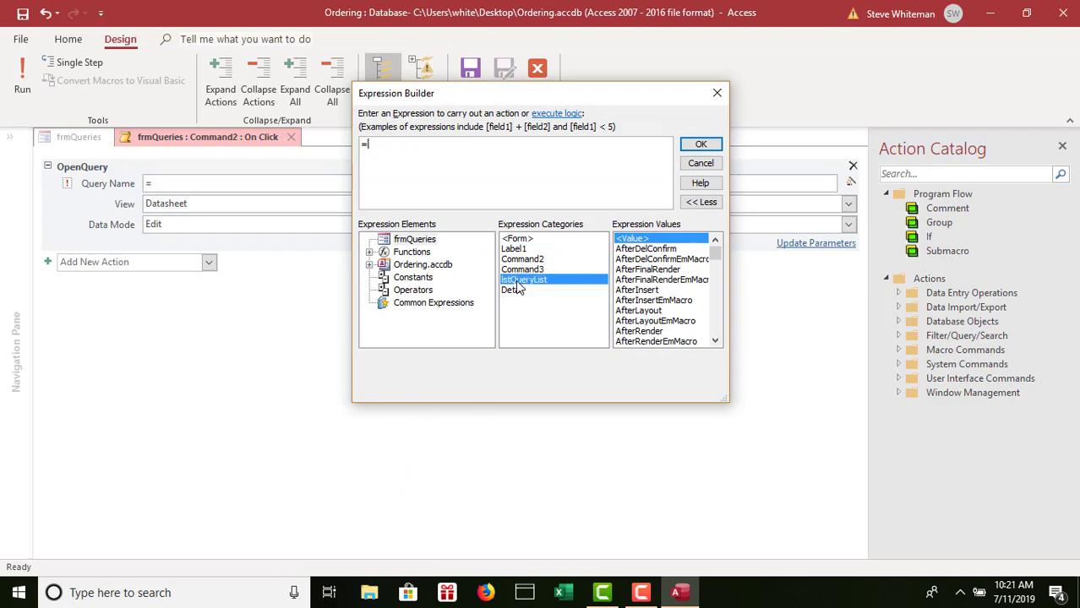
left_click(699, 145)
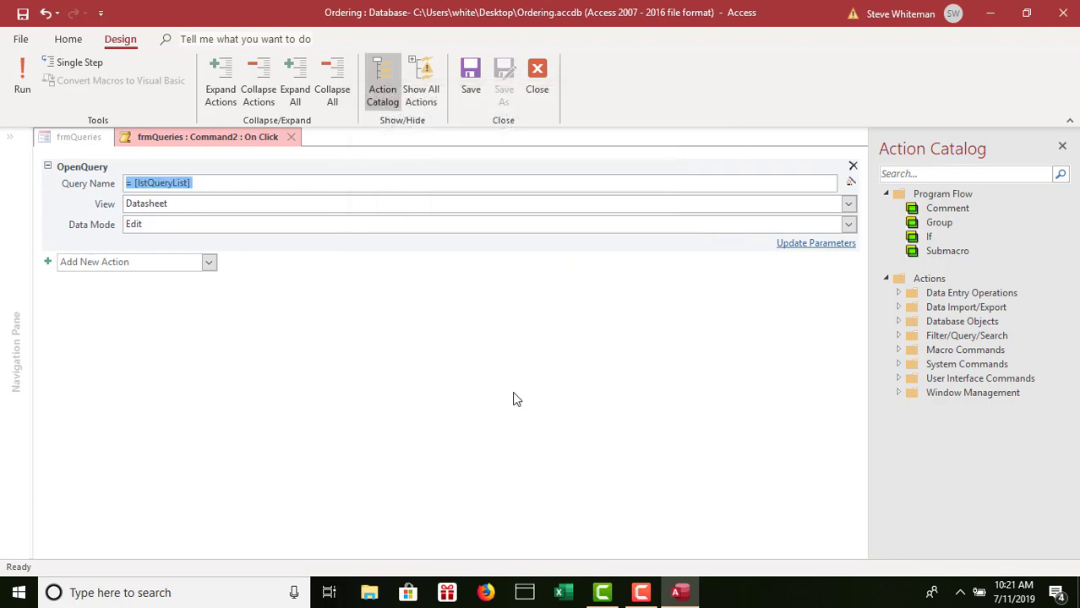
Set the OpenQuery action's view to Print Preview, then save and close the Preview button's macro
left_click(300, 205)
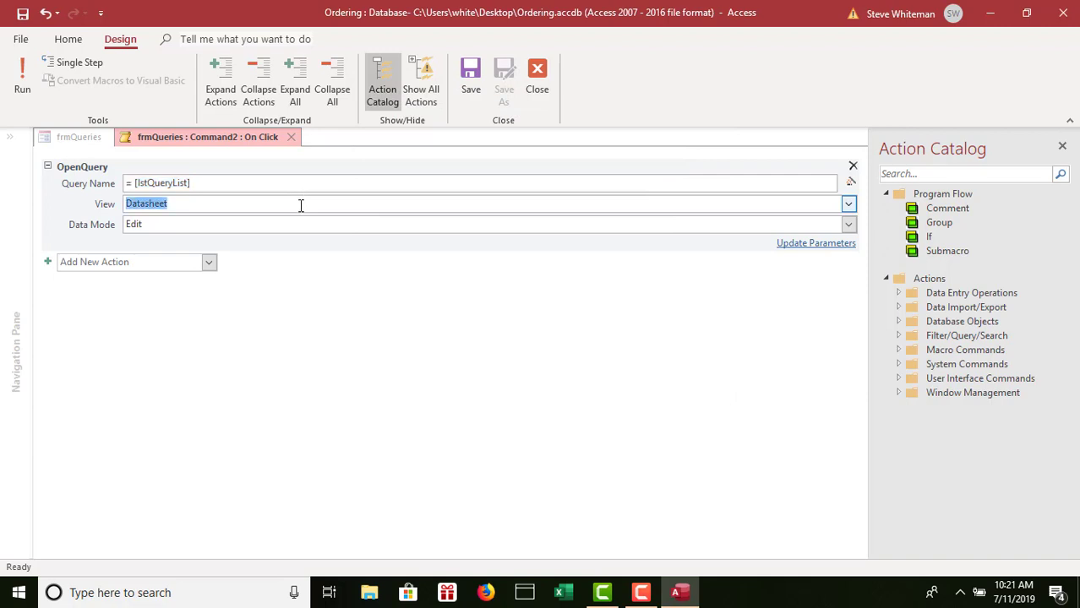
left_click(849, 205)
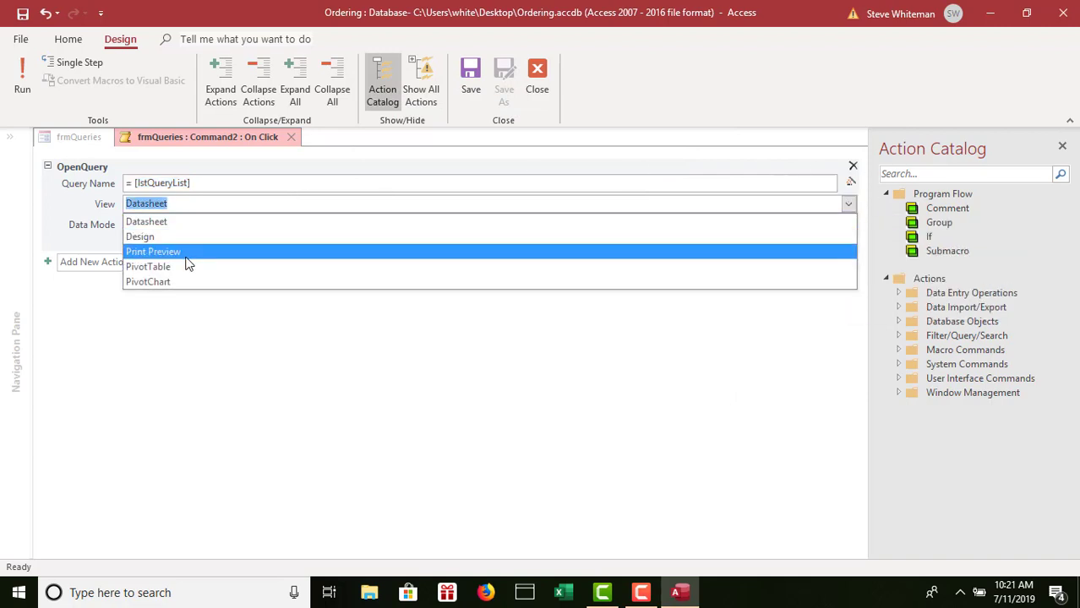
left_click(184, 253)
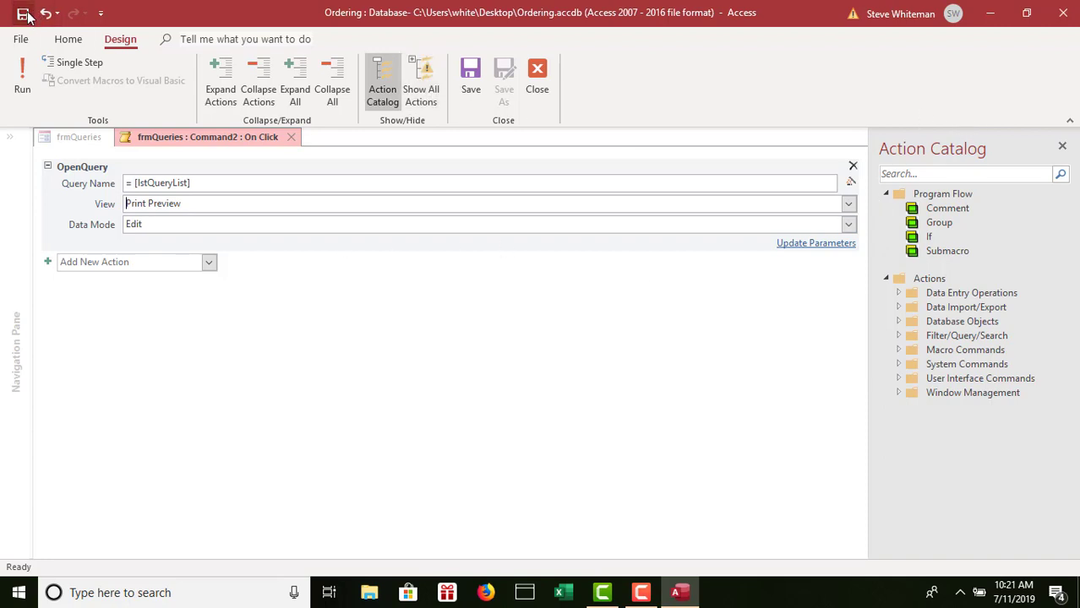
left_click(537, 74)
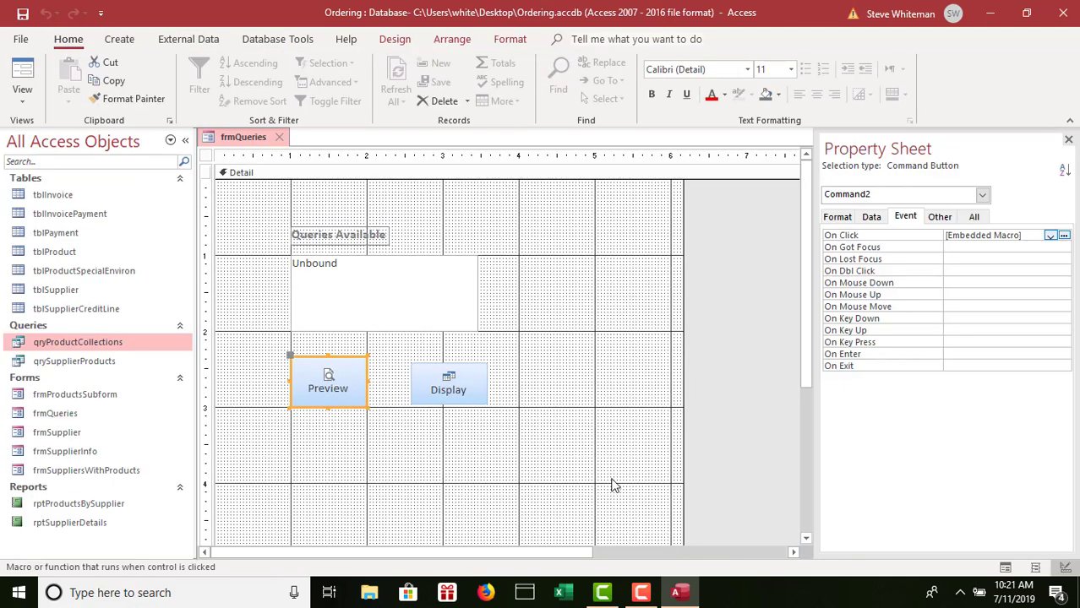
Start an embedded macro for the Display button's On Click event with the Macro Builder
left_click(471, 398)
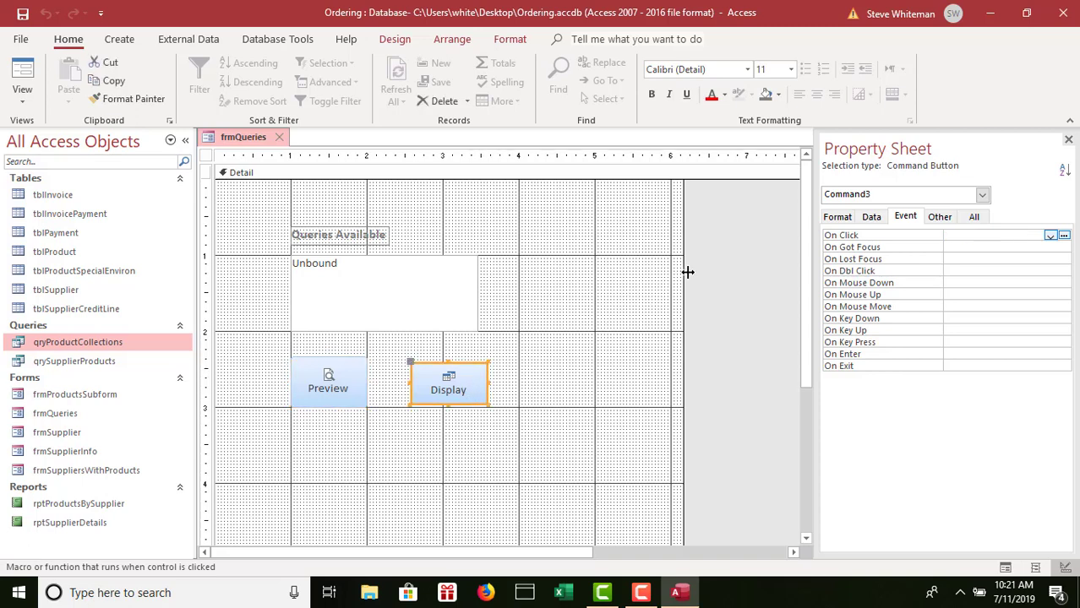
left_click(985, 235)
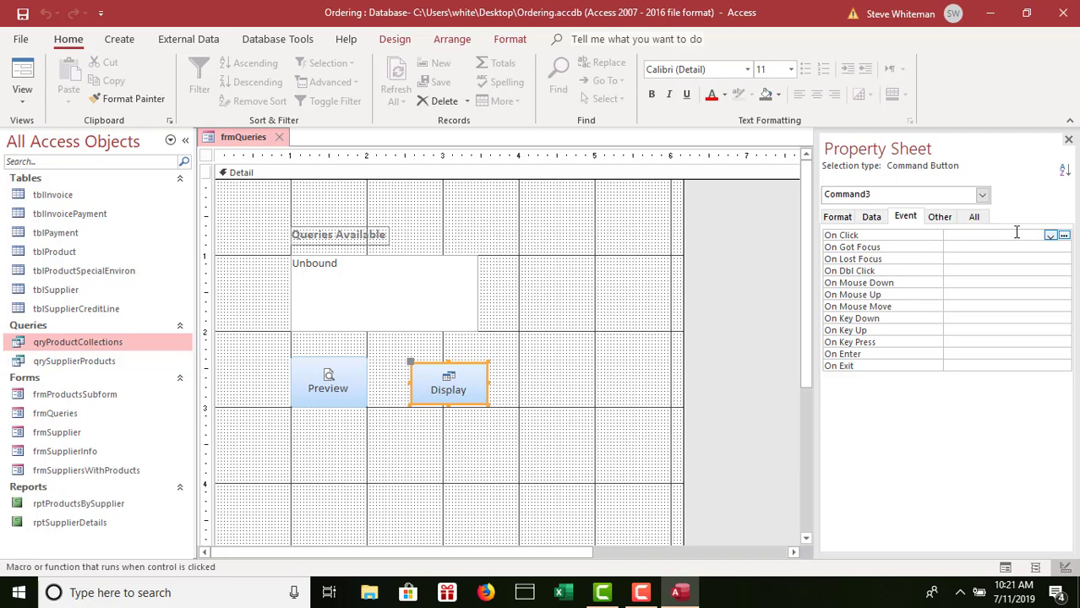
left_click(1064, 236)
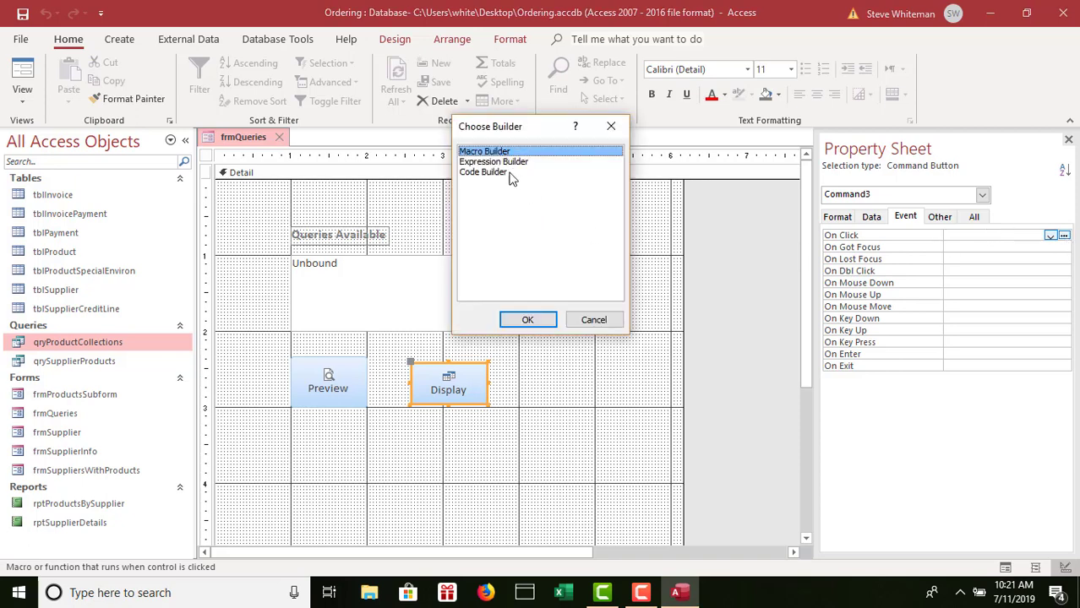
left_click(527, 320)
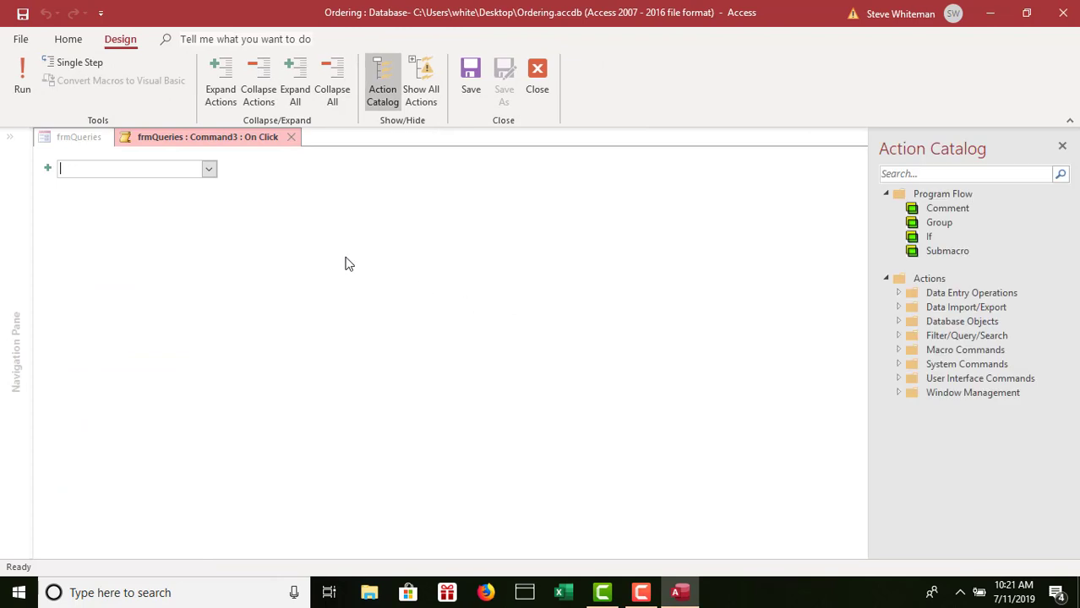
Add an OpenQuery action with query name = [lstQueryList] to the Display button's macro, then save and close the macro
left_click(209, 170)
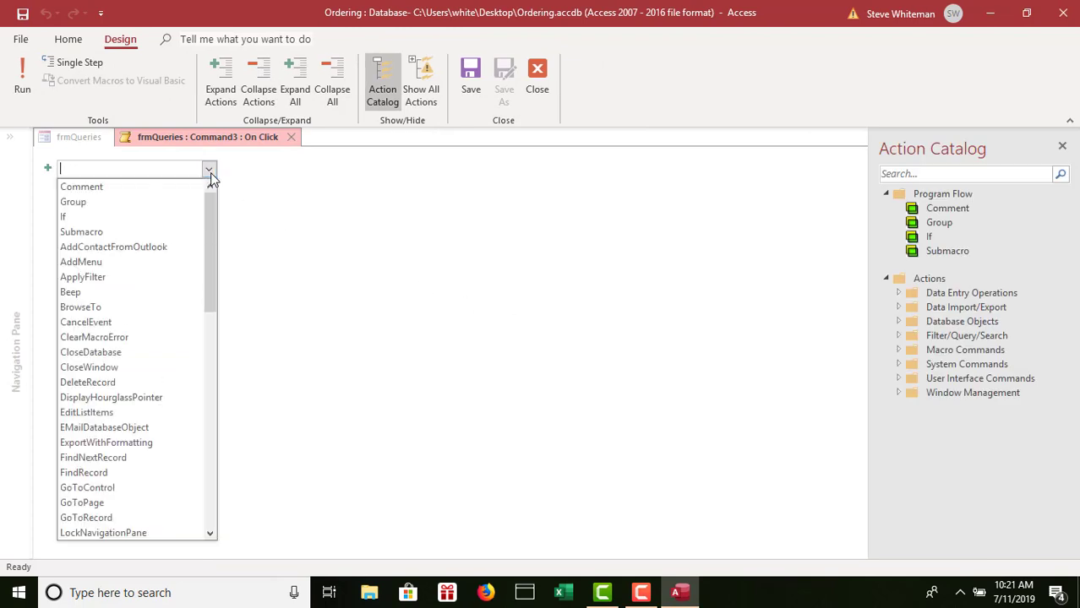
left_click(208, 431)
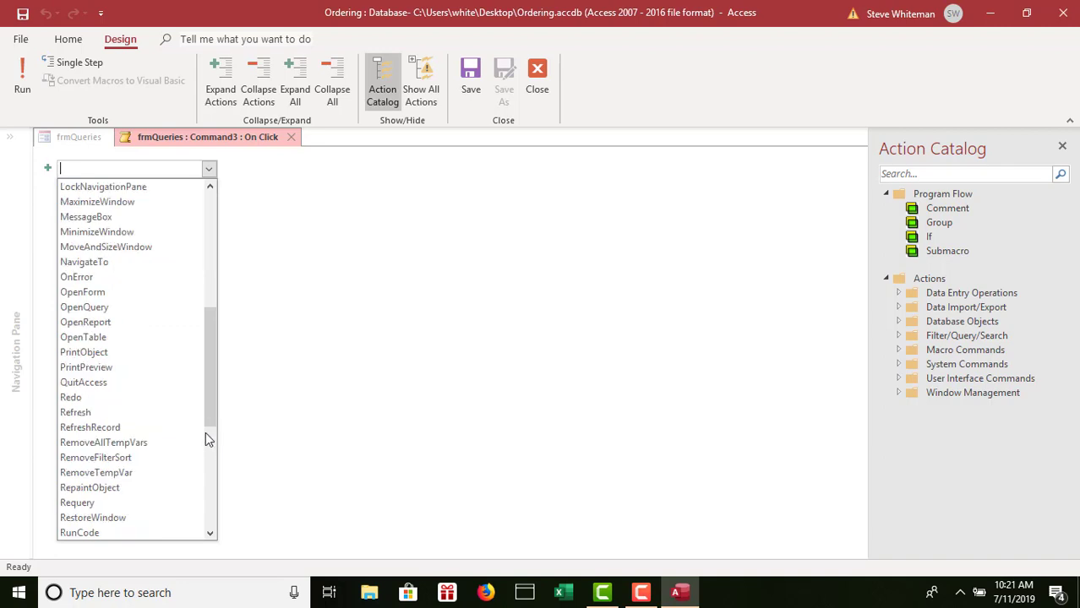
left_click(141, 305)
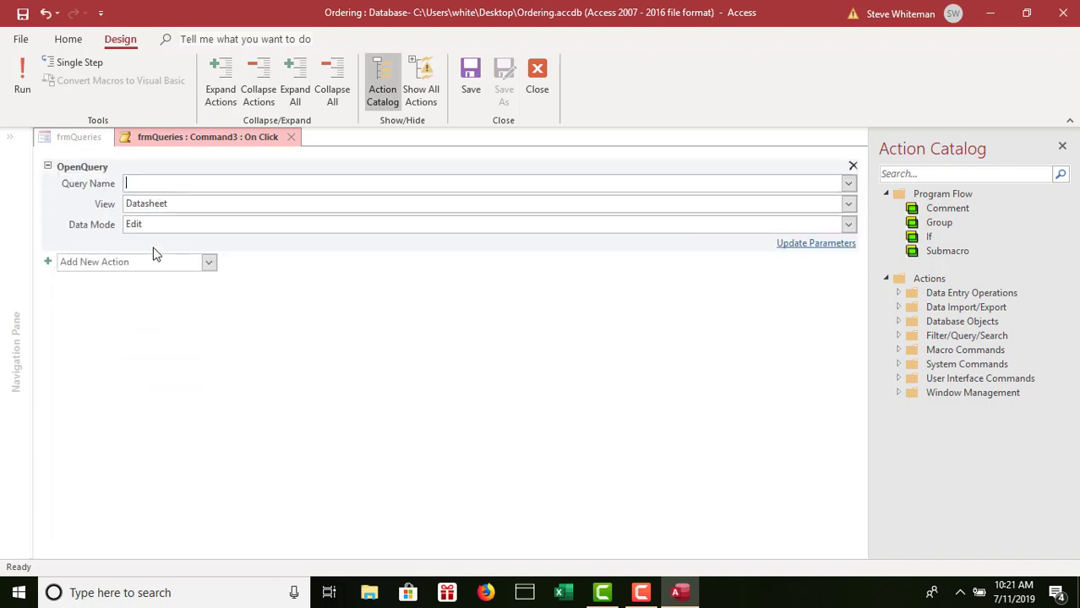
type("=")
left_click(851, 184)
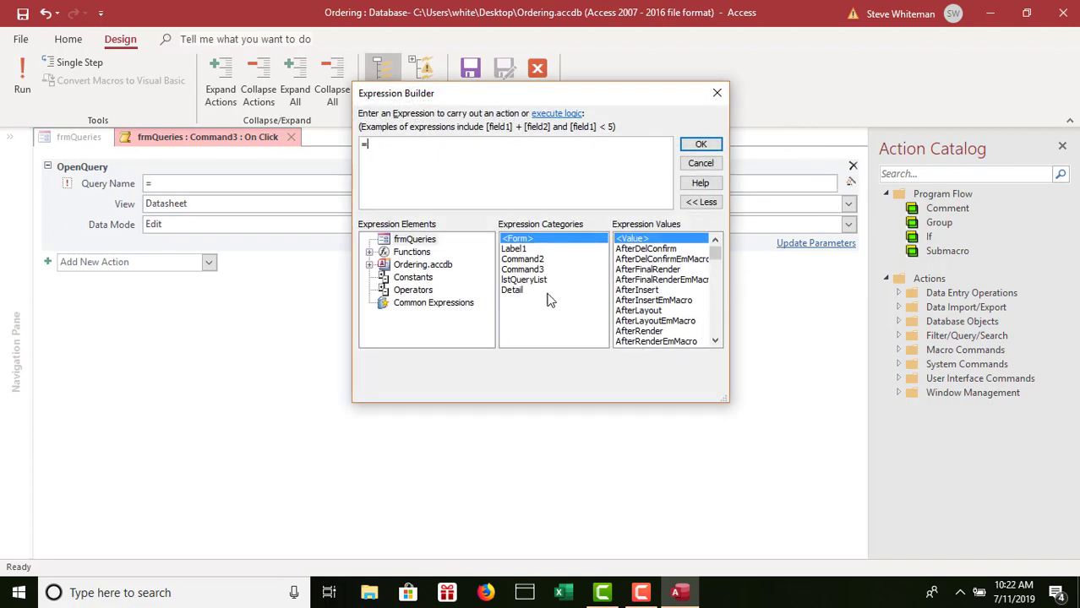
double_click(524, 280)
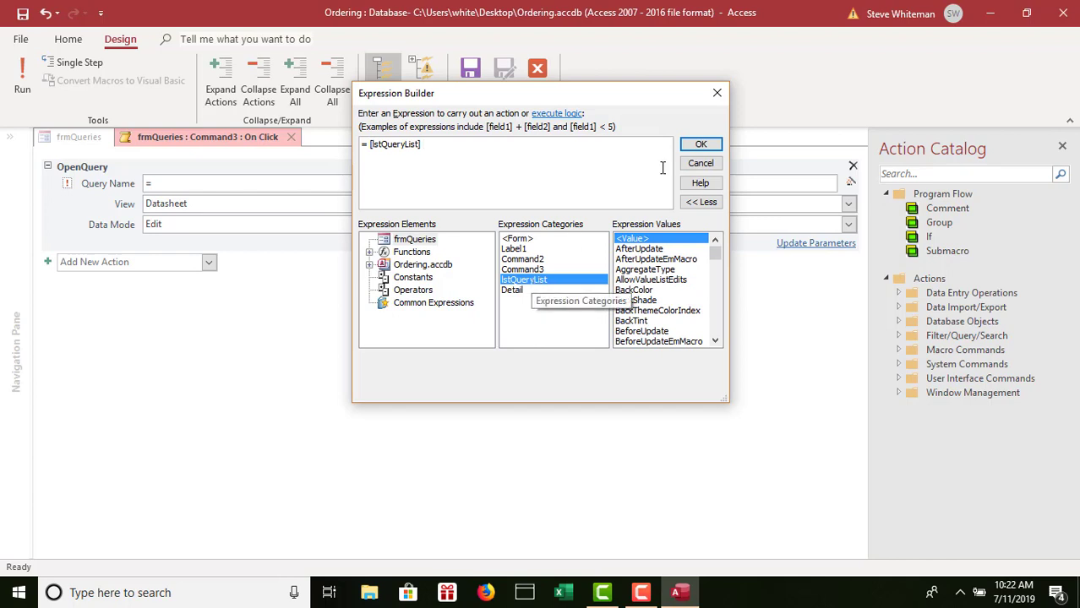
left_click(701, 145)
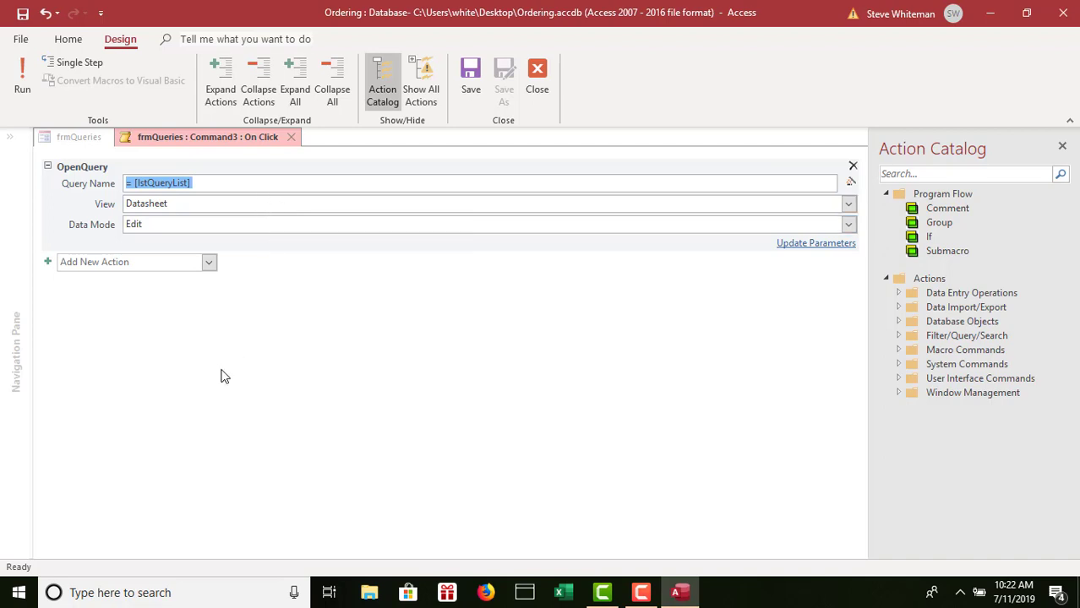
left_click(22, 14)
left_click(545, 89)
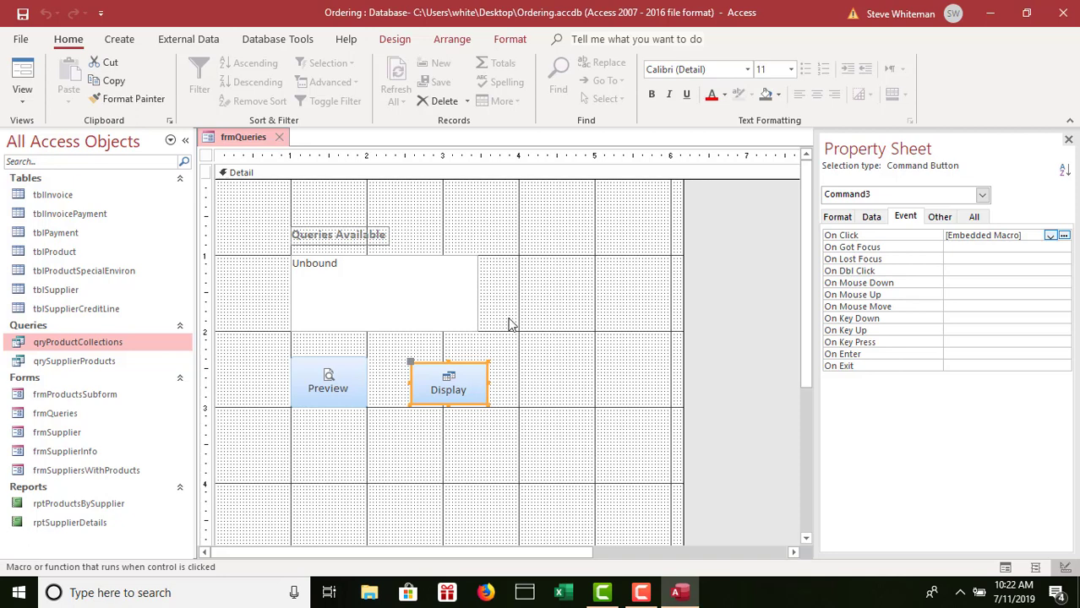
Start an embedded macro for the lstQueryList list box's On Dbl Click event with the Macro Builder
left_click(443, 305)
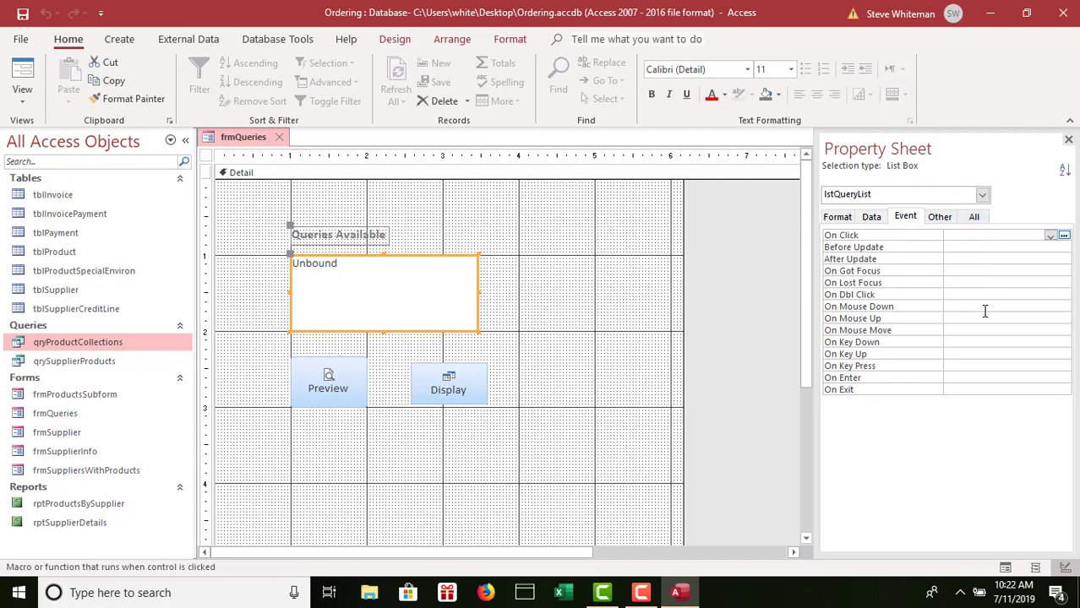
left_click(964, 294)
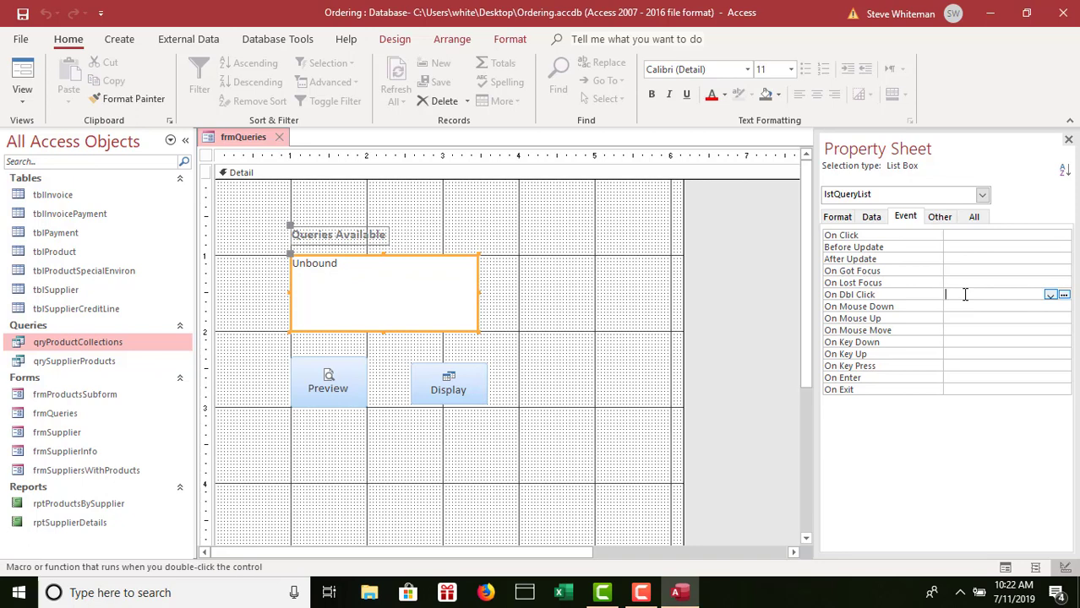
left_click(1064, 295)
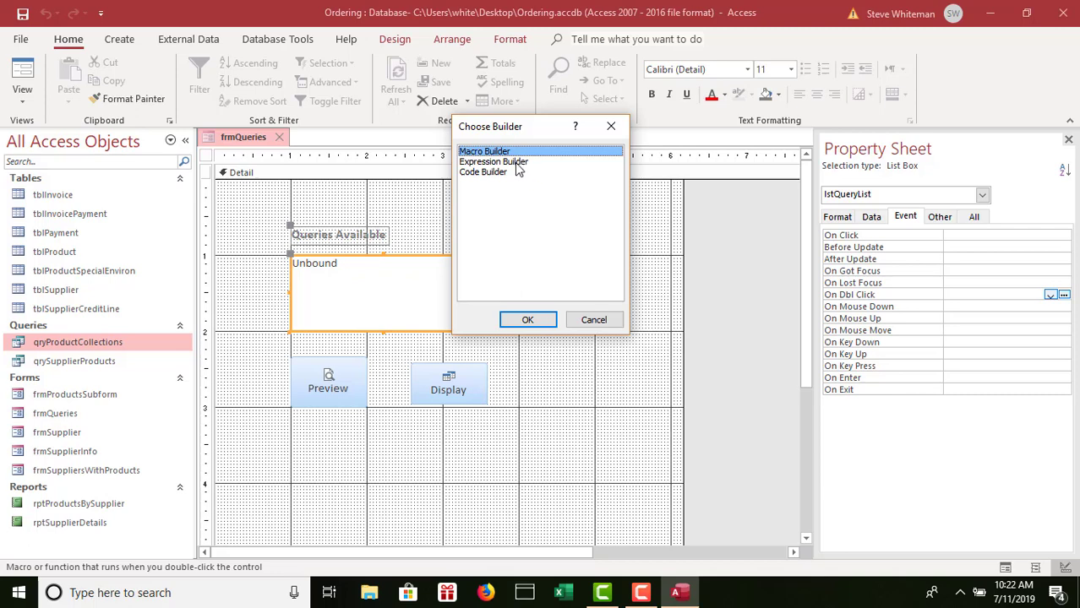
left_click(528, 320)
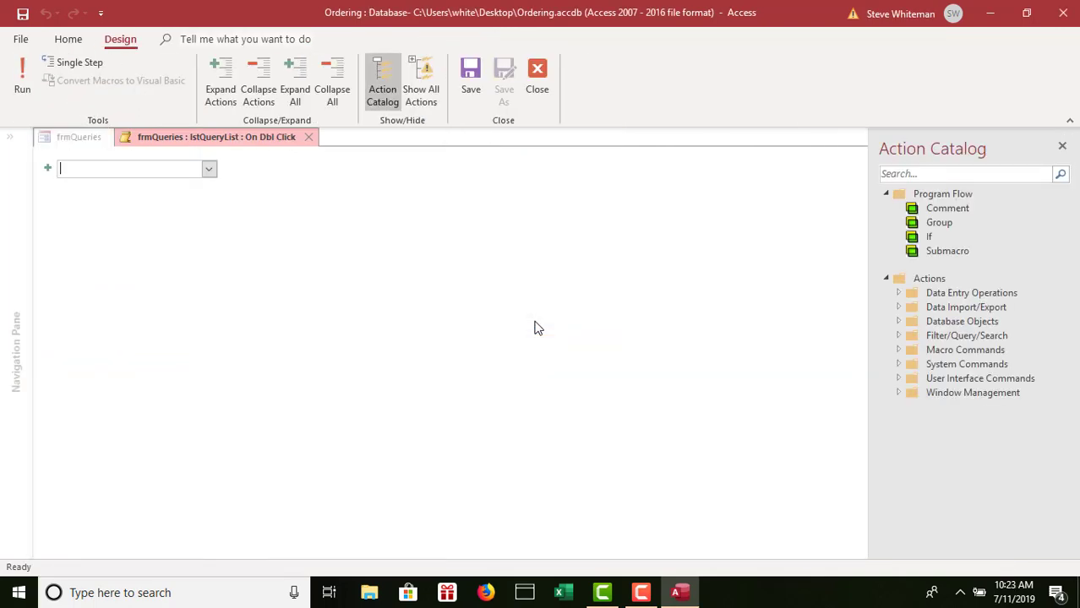
Add an OpenQuery action to the list box's On Dbl Click macro with = [lstQueryList] as its query name, using the Expression Builder
left_click(210, 169)
left_click(211, 427)
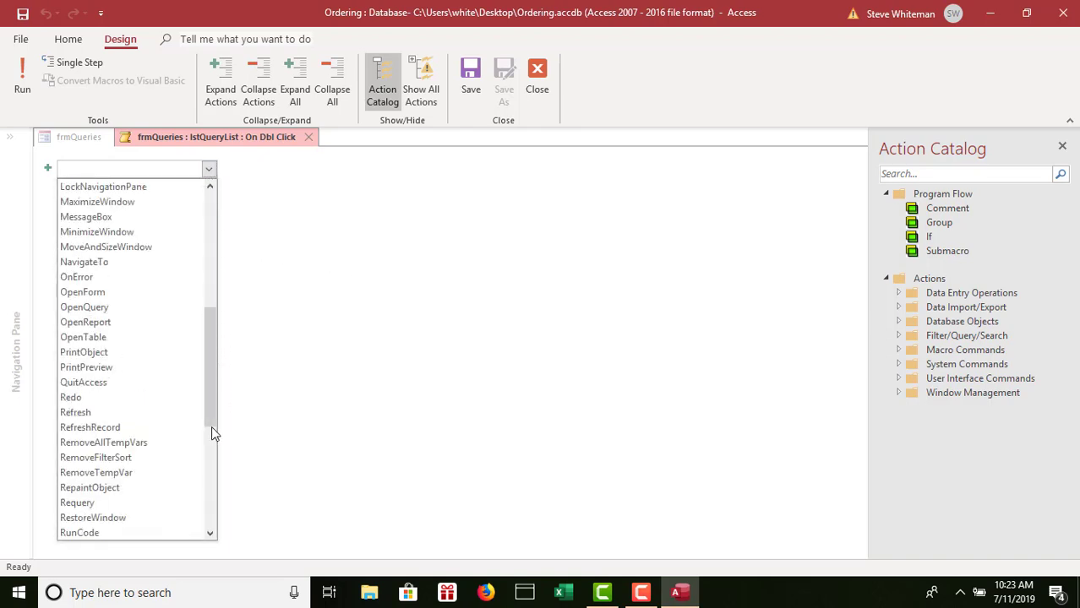
left_click(211, 426)
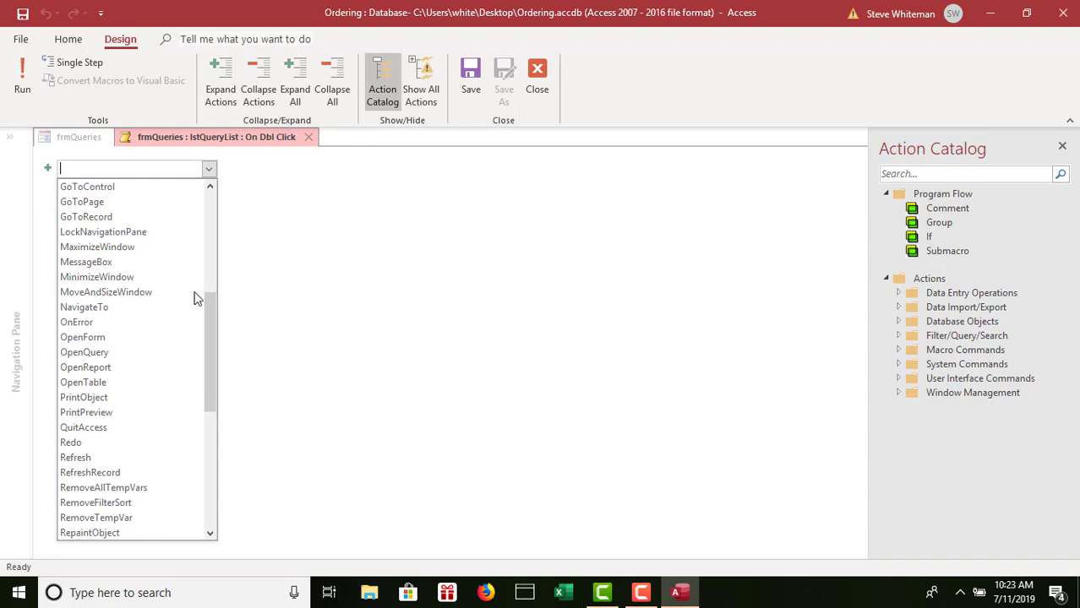
left_click(132, 354)
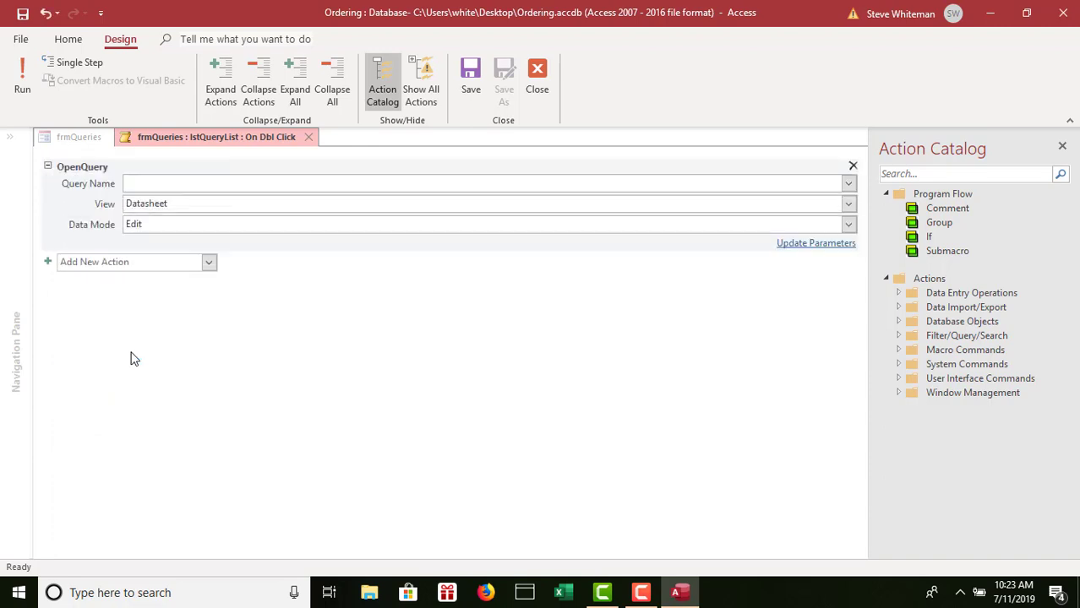
type("=")
left_click(851, 182)
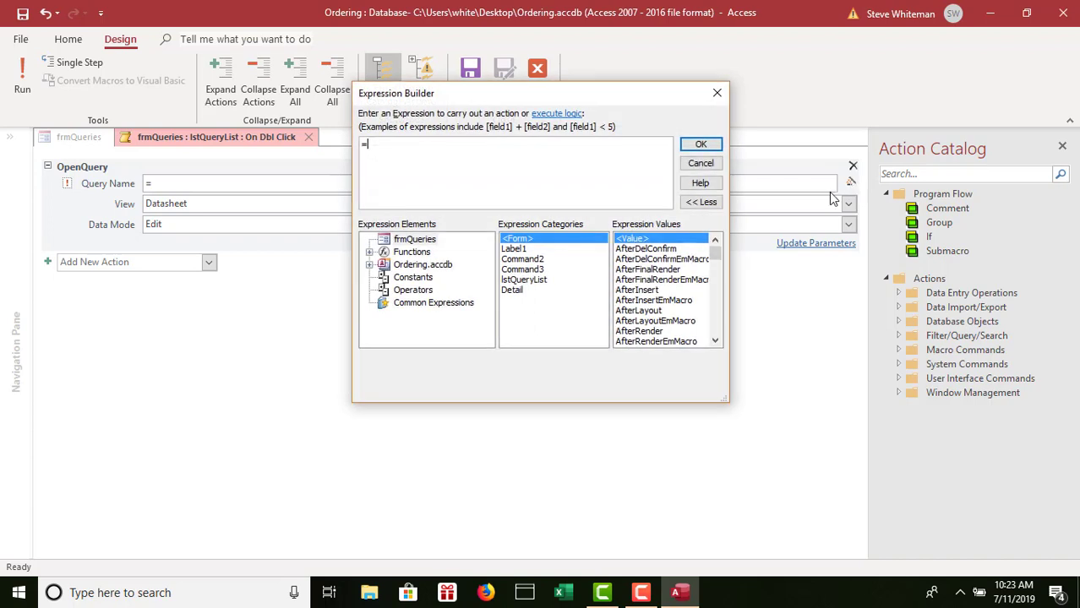
double_click(534, 287)
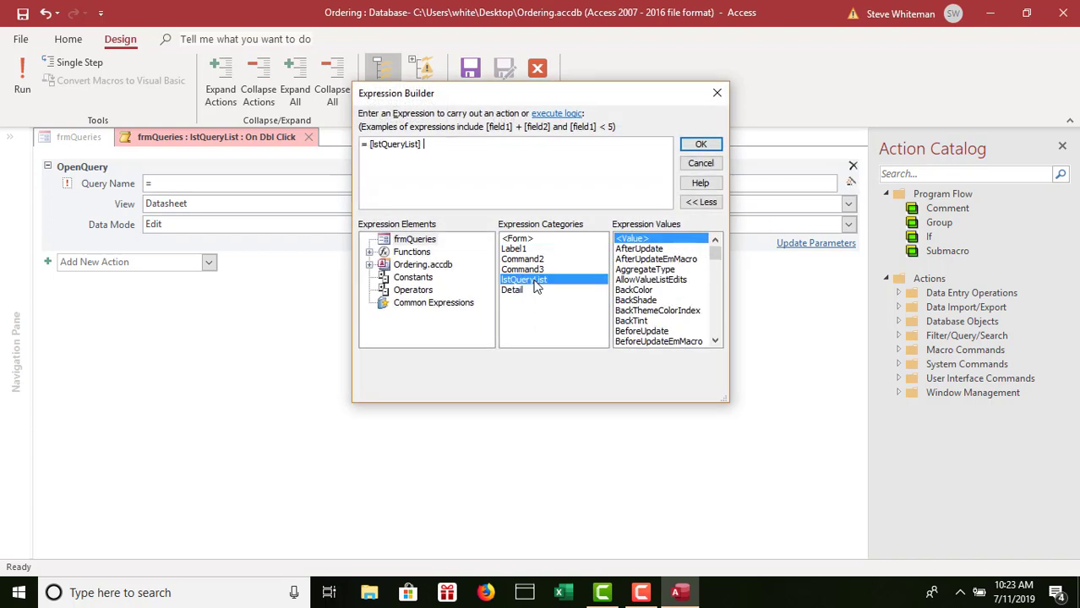
left_click(701, 144)
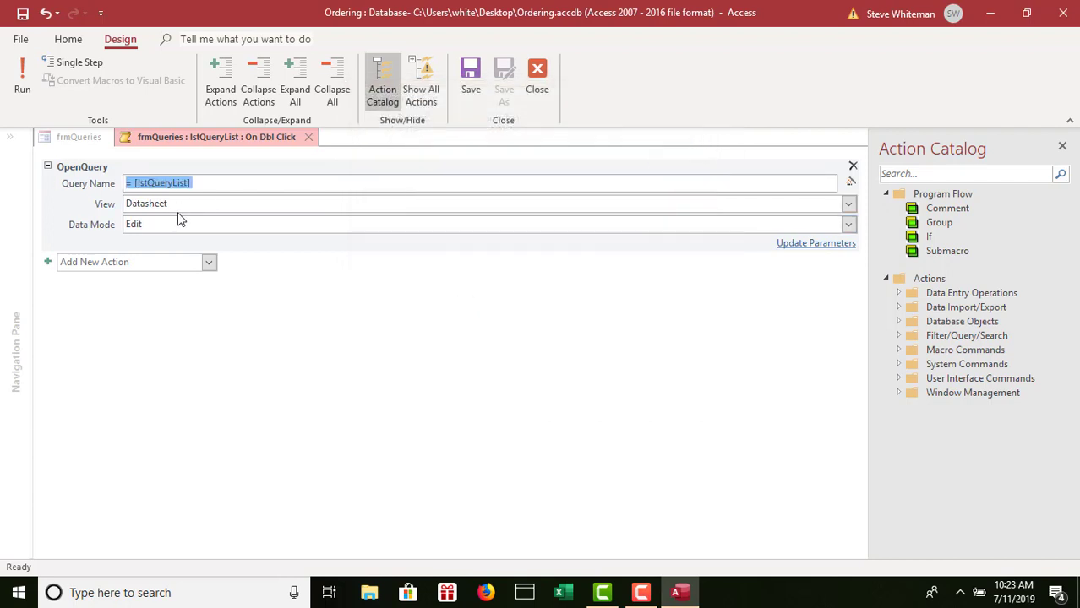
Save and close the list box's On Dbl Click macro, and show frmQueries in Form view
left_click(22, 14)
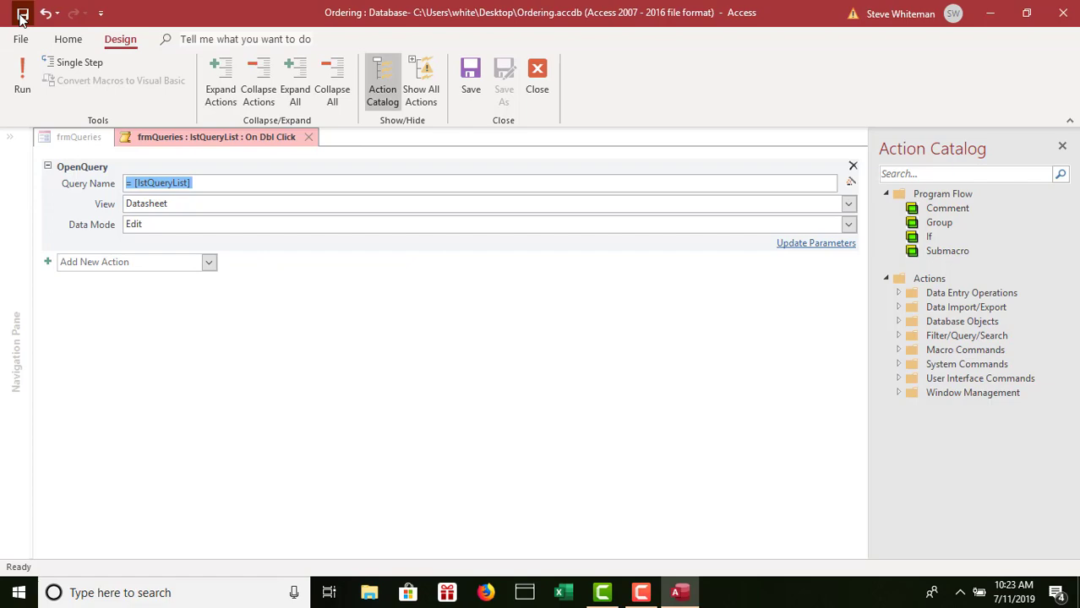
left_click(538, 78)
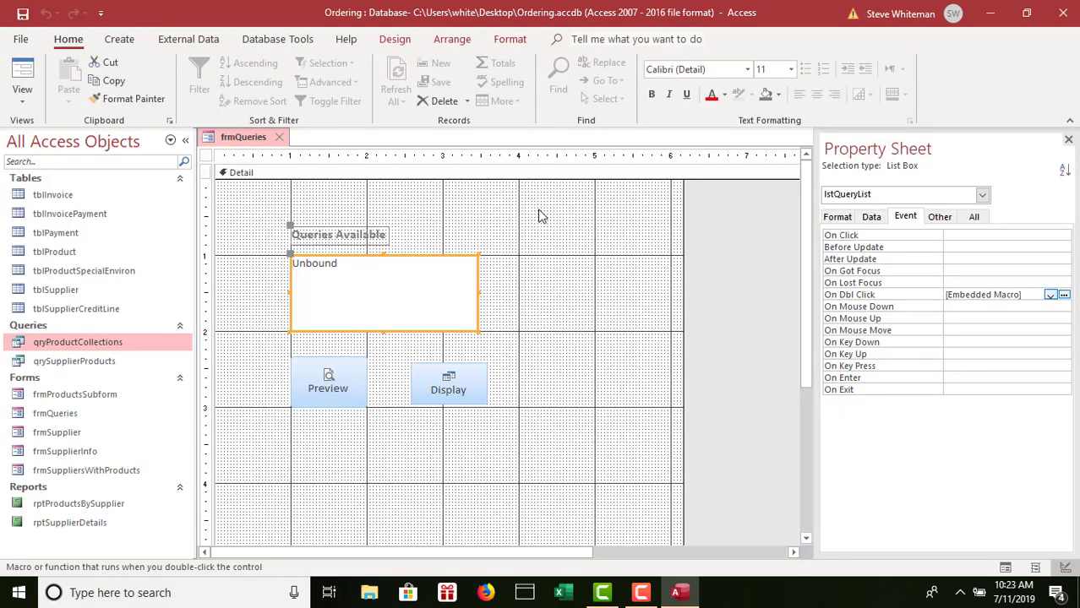
left_click(23, 103)
left_click(50, 134)
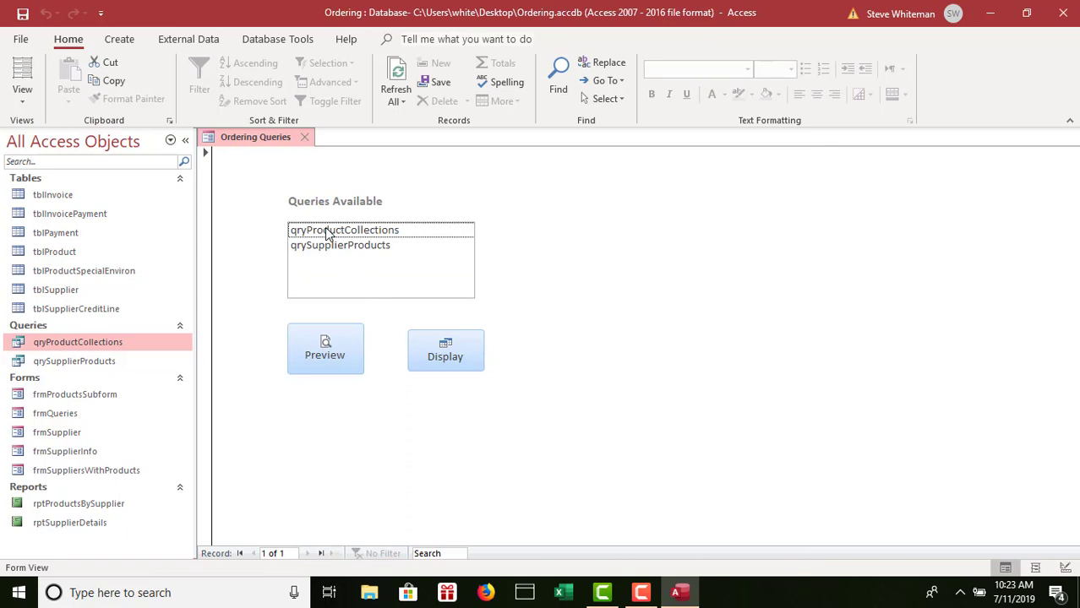
Test the Preview and Display buttons with qryProductCollections selected, closing the query each time
left_click(327, 234)
left_click(324, 353)
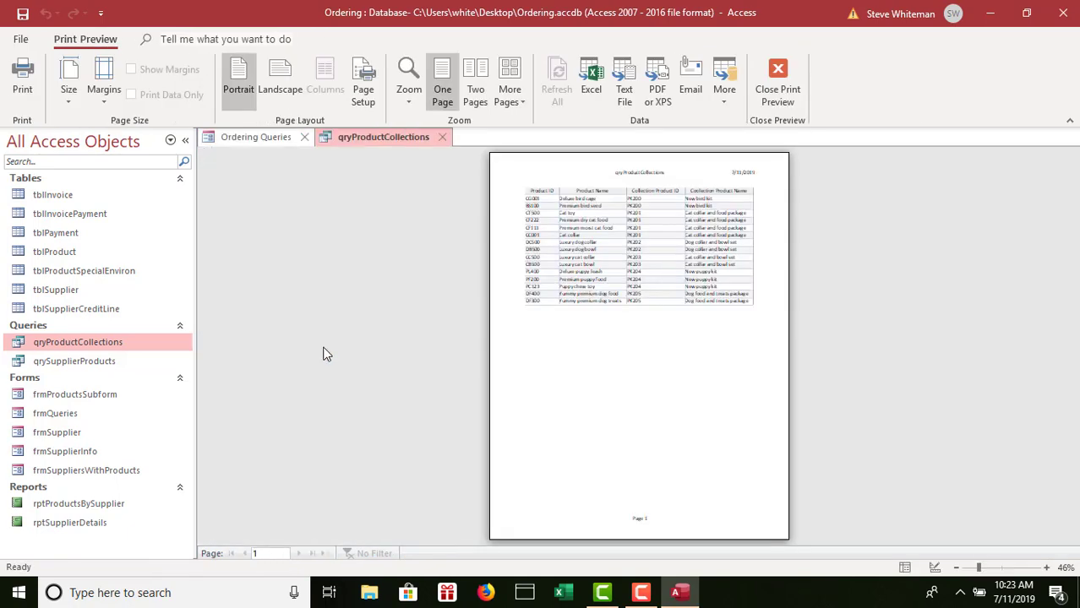
left_click(438, 136)
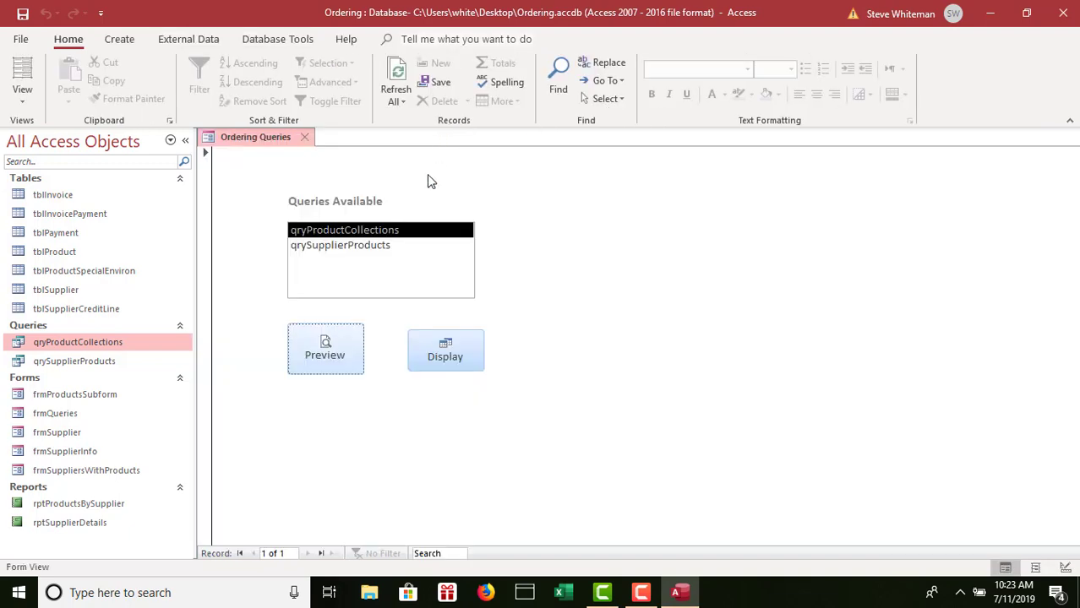
left_click(448, 355)
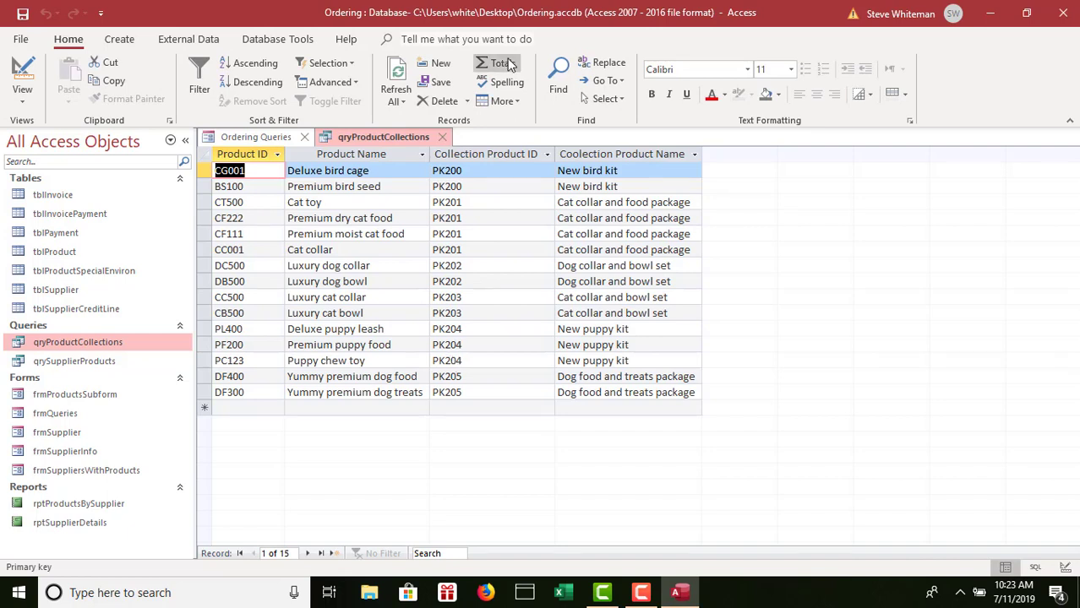
left_click(441, 137)
Test opening qryProductCollections directly from its list box entry, and close both the query and the form
double_click(355, 233)
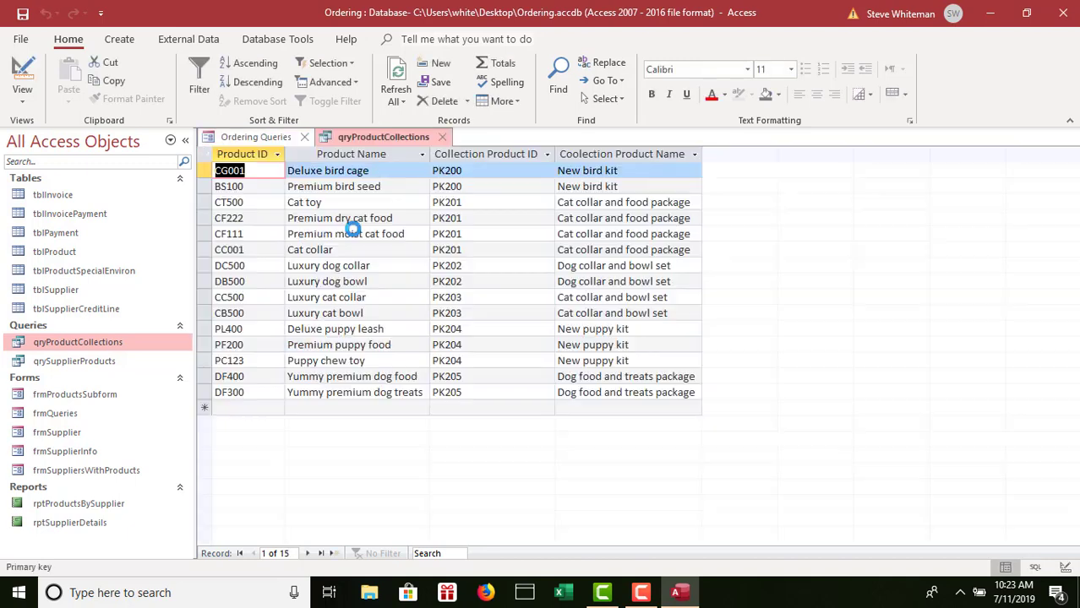
left_click(441, 137)
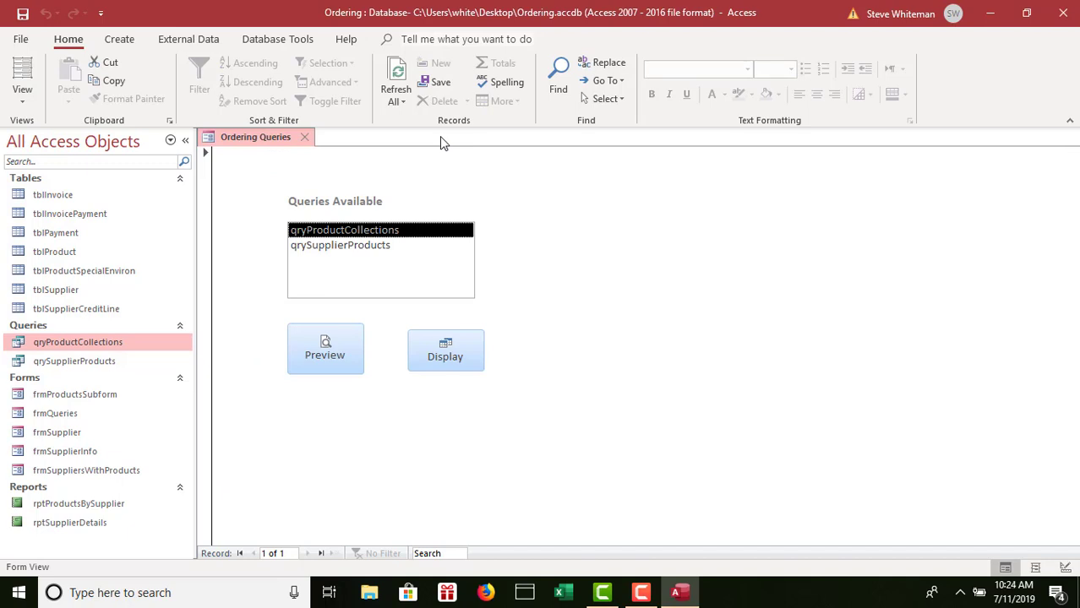
left_click(305, 141)
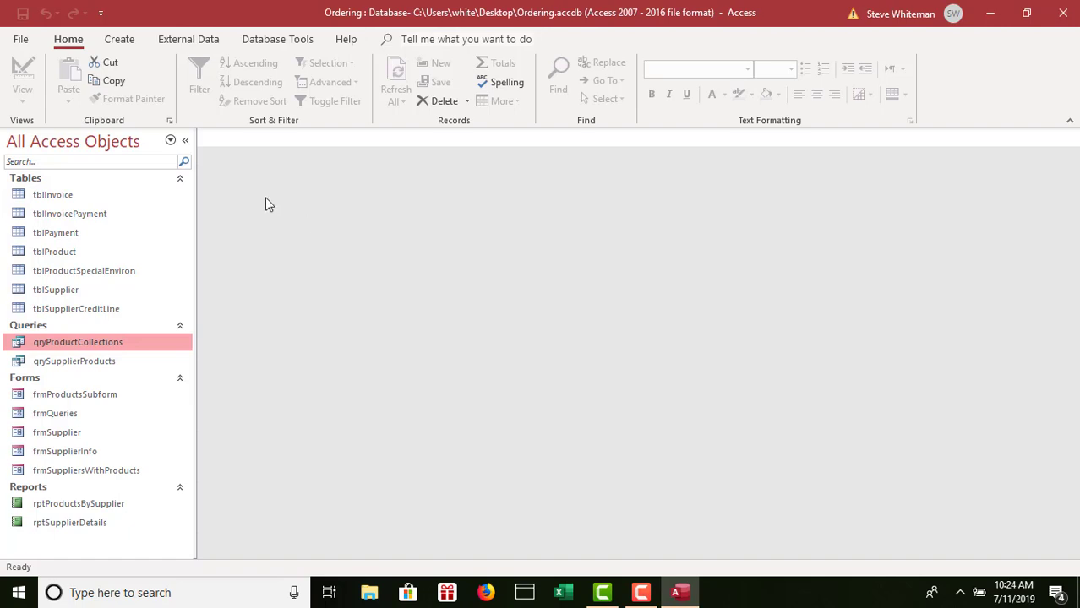
Create a navigation form with the Horizontal Tabs, 2 Levels layout and save it as frmNavigation
left_click(116, 40)
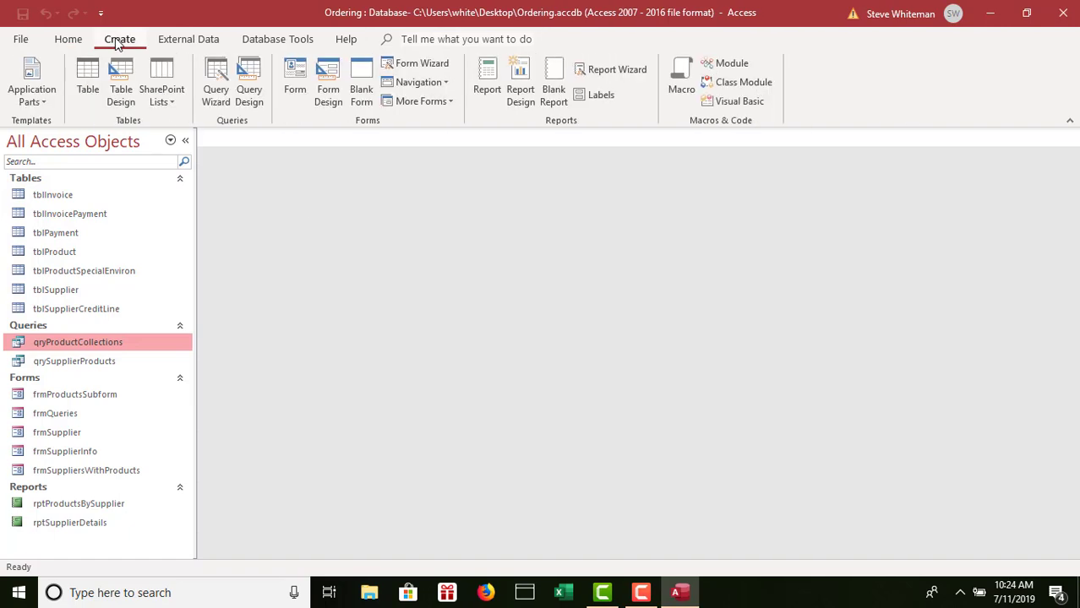
left_click(445, 84)
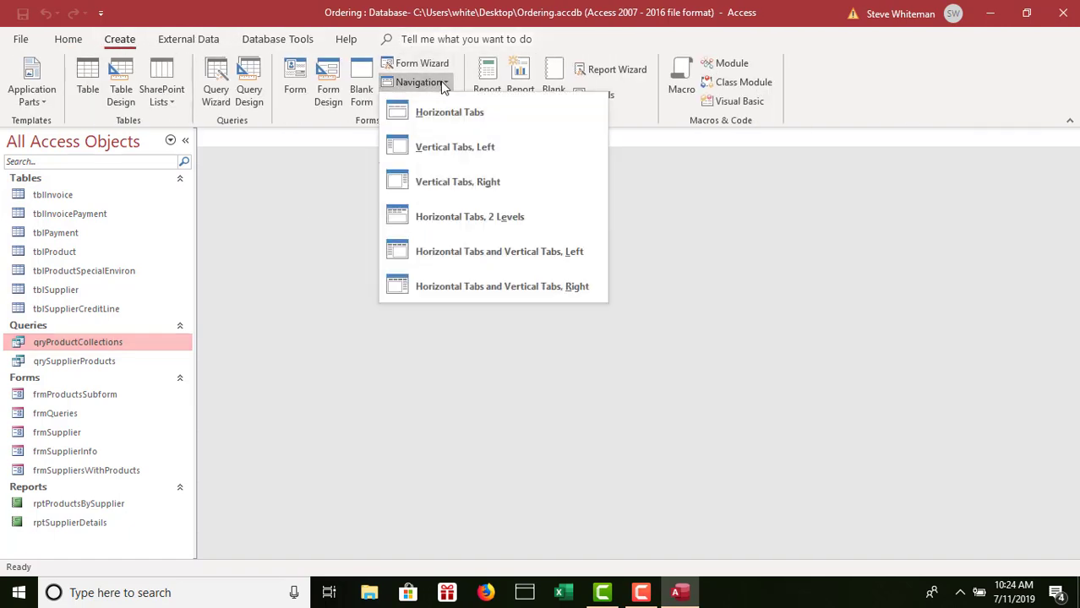
left_click(426, 217)
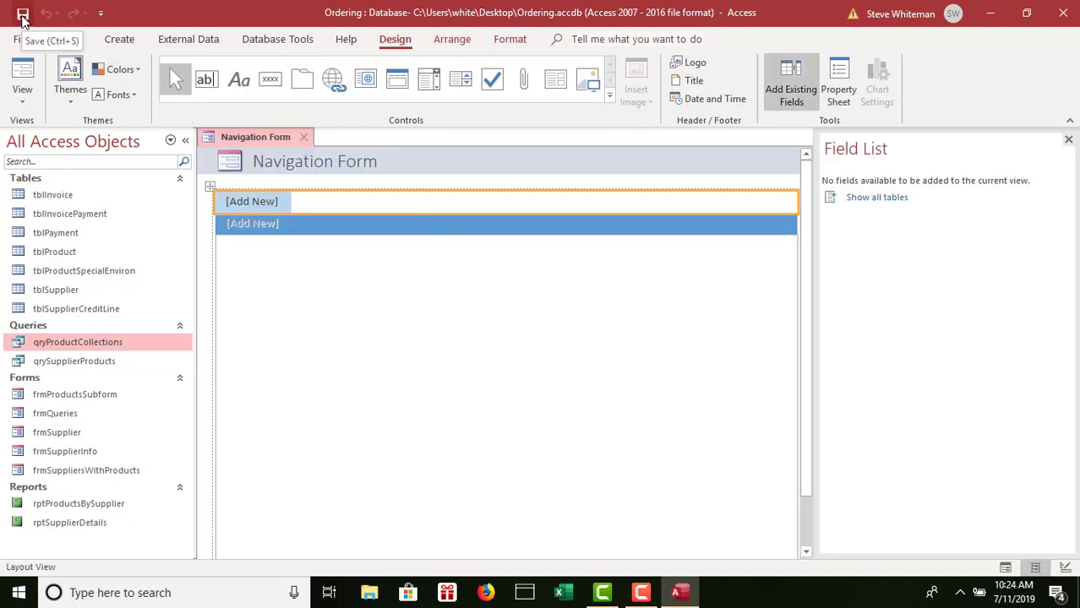
left_click(23, 14)
type("frm")
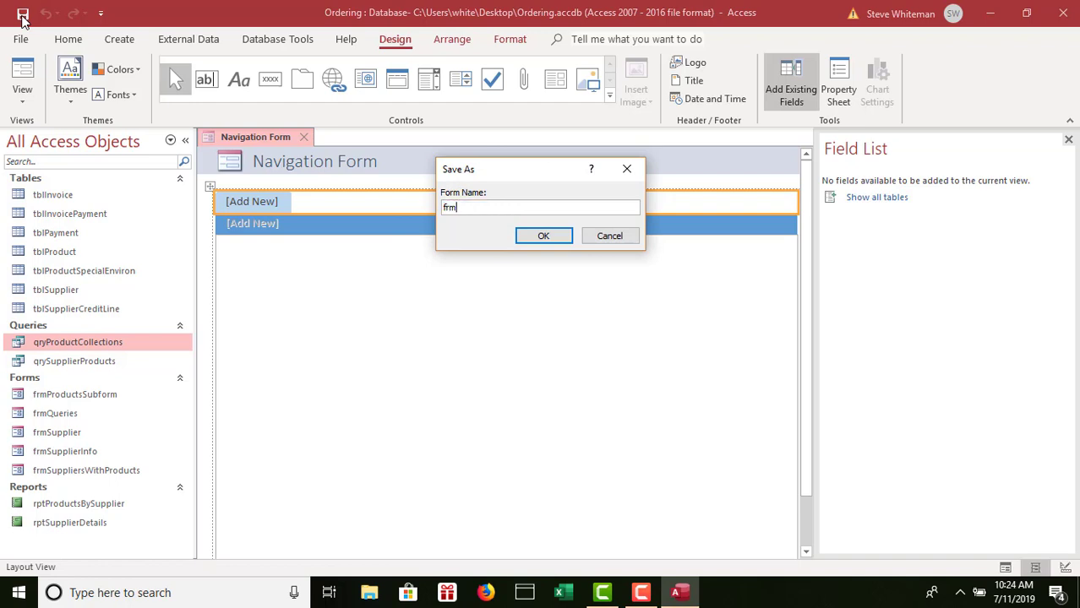
type("Navigation")
left_click(544, 236)
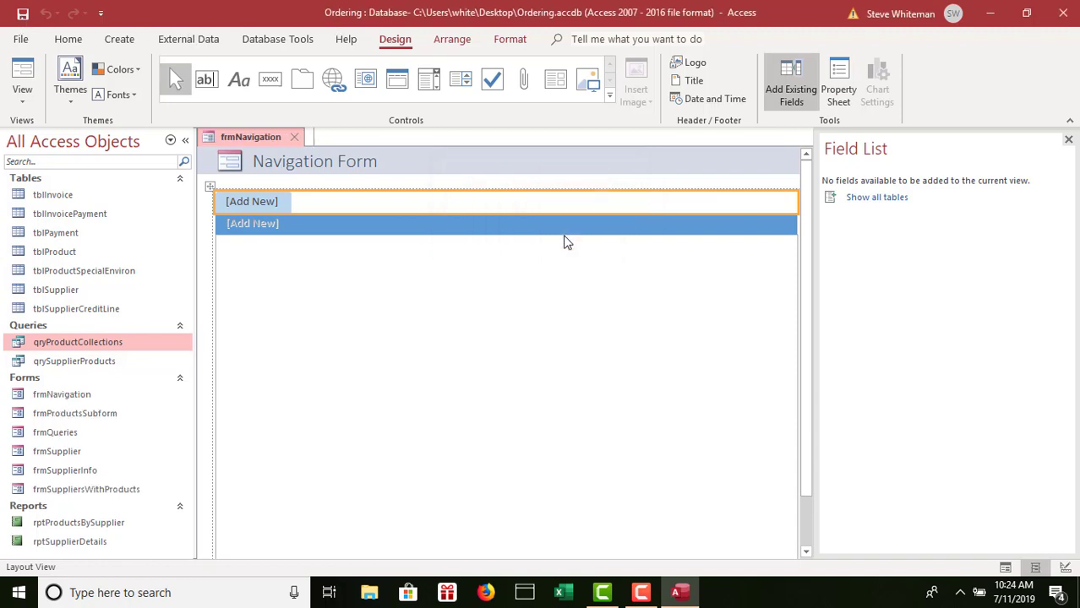
Add three upper-level navigation tabs named Forms, Queries and Reports to frmNavigation
left_click(241, 203)
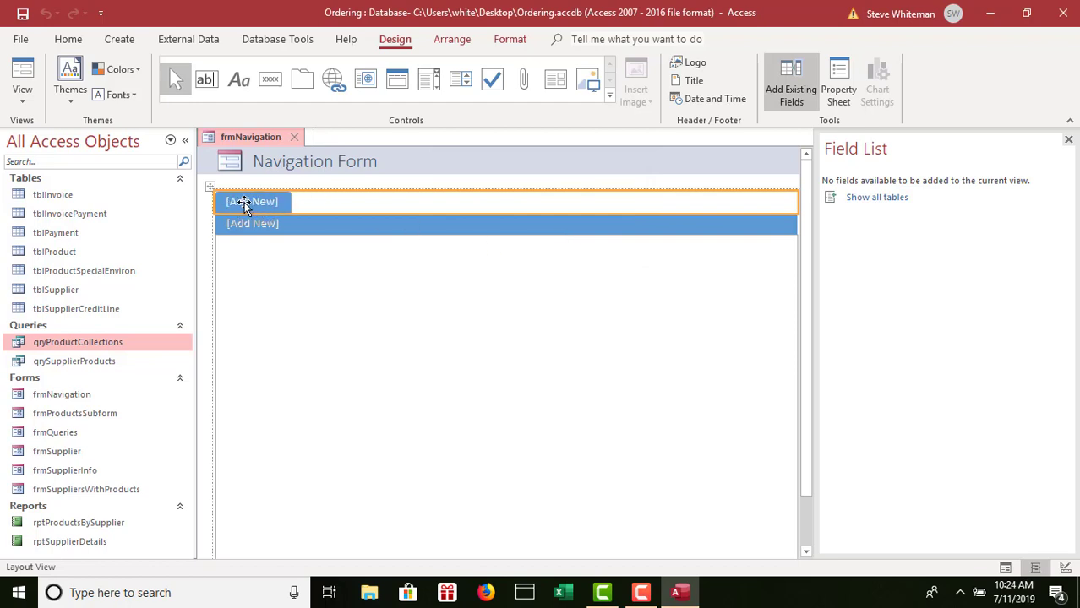
left_click(245, 206)
left_click(245, 205)
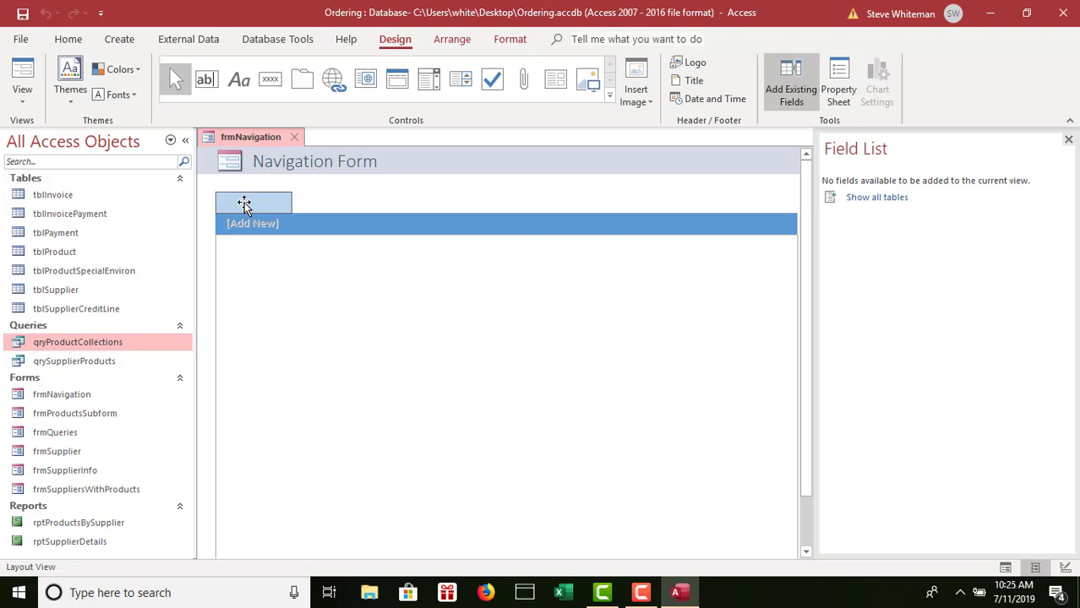
type("Forms")
key("Return")
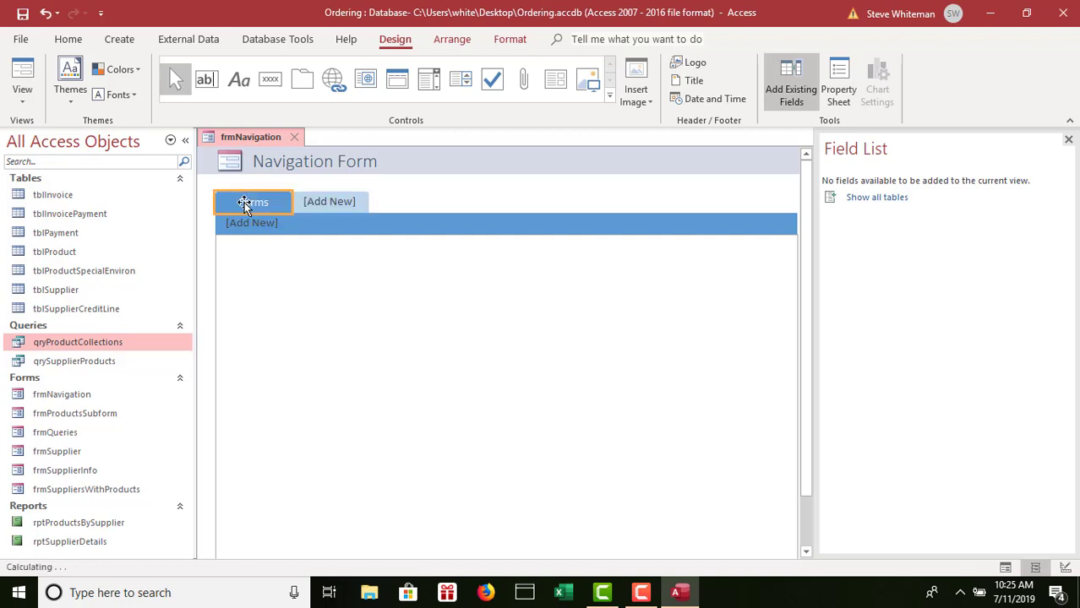
left_click(338, 203)
left_click(338, 203)
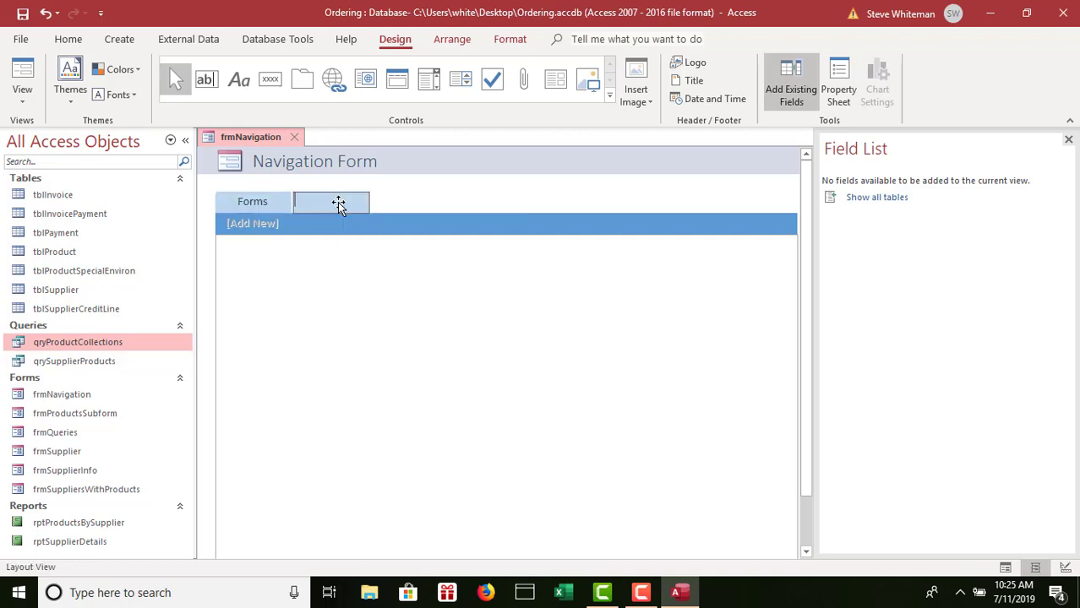
type("Queries")
key("Return")
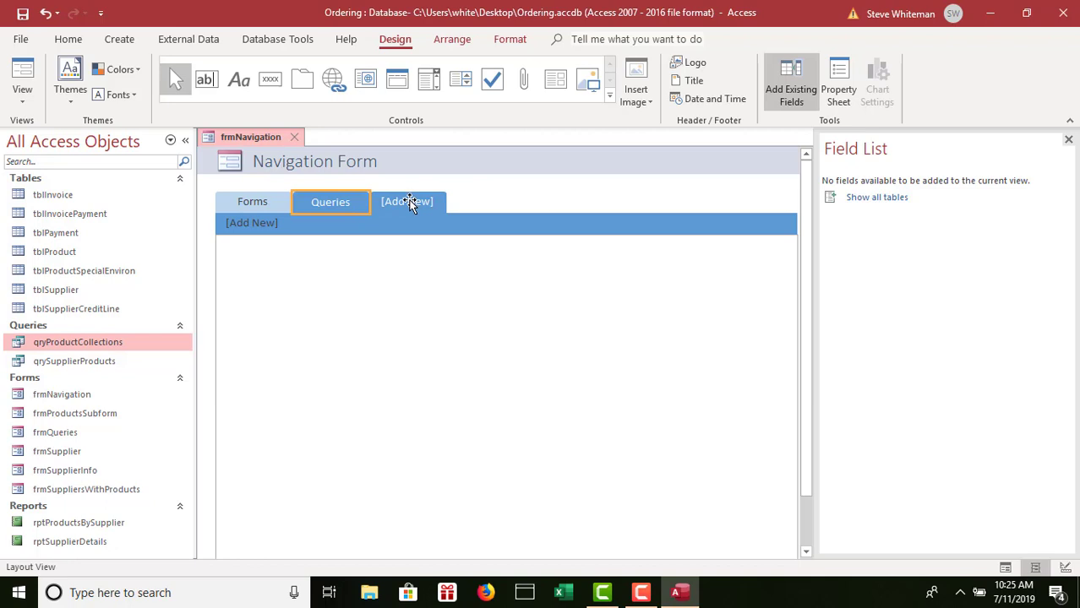
left_click(409, 203)
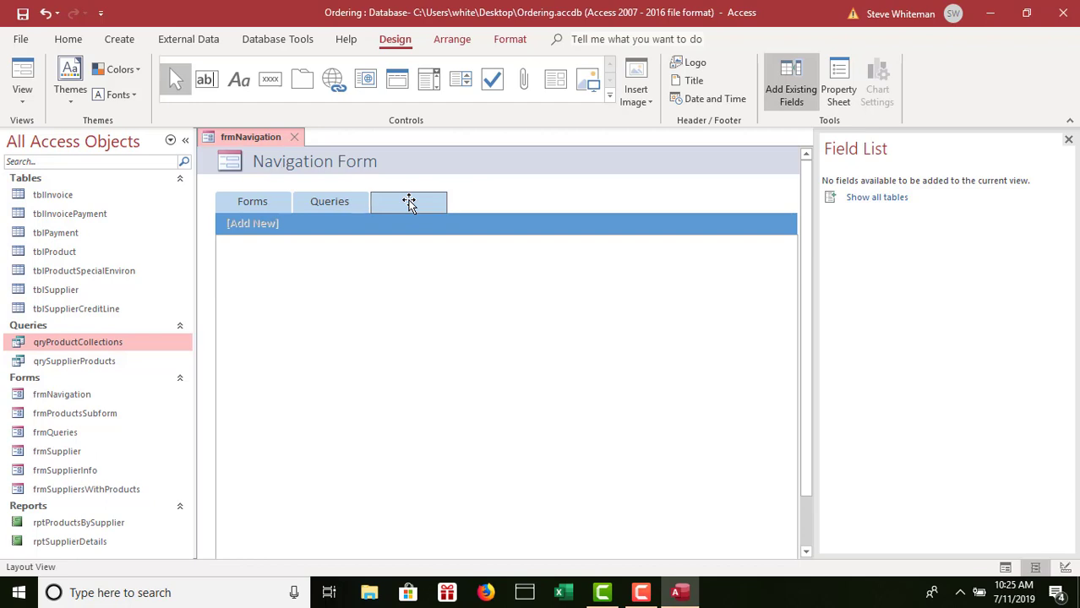
type("Reports")
left_click(433, 256)
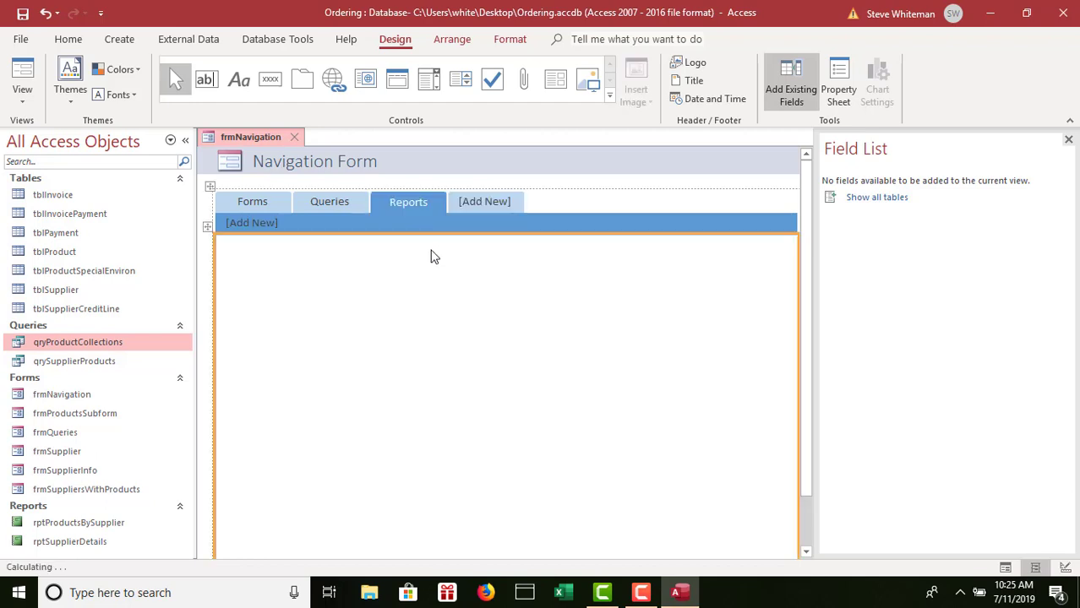
Add frmSupplier and frmSuppliersWithProducts as second-level tabs under the Forms tab
left_click(243, 201)
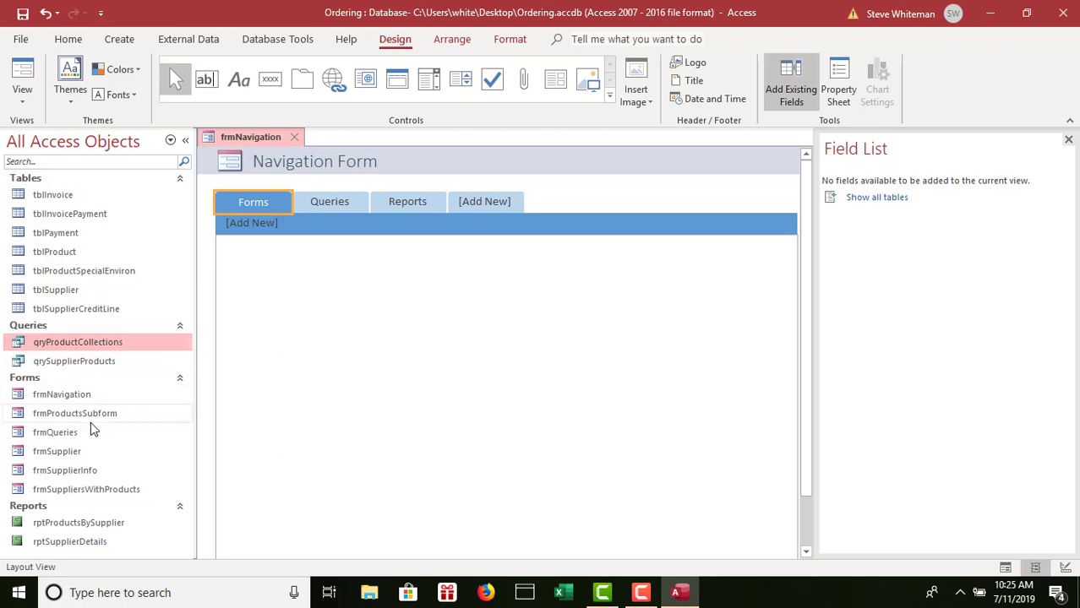
left_click(54, 455)
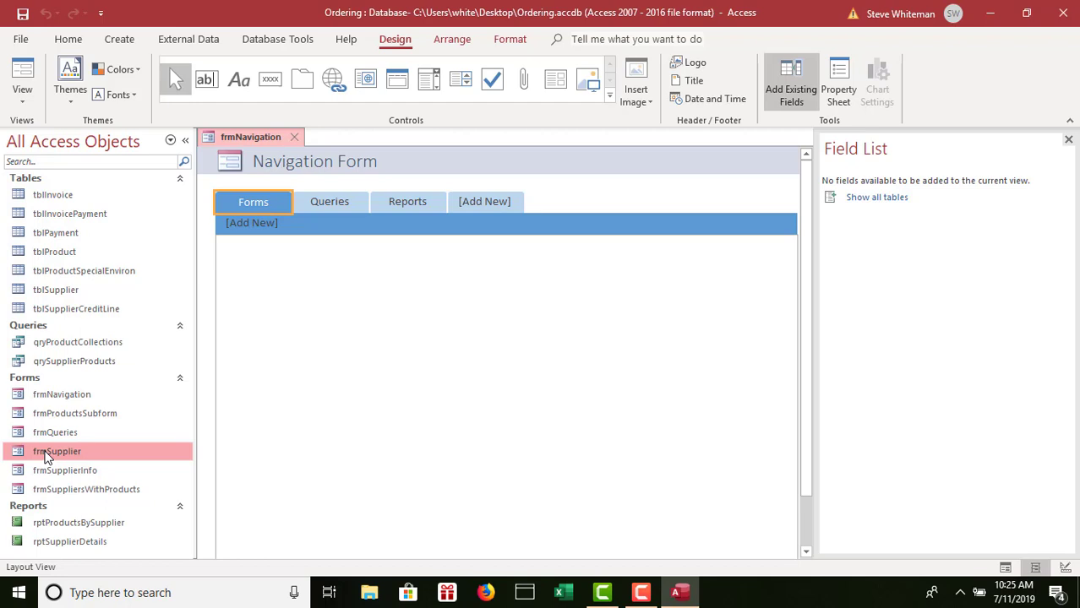
mouse_move(47, 456)
left_mouse_down()
mouse_move(118, 401)
mouse_move(245, 255)
mouse_move(249, 225)
left_mouse_up()
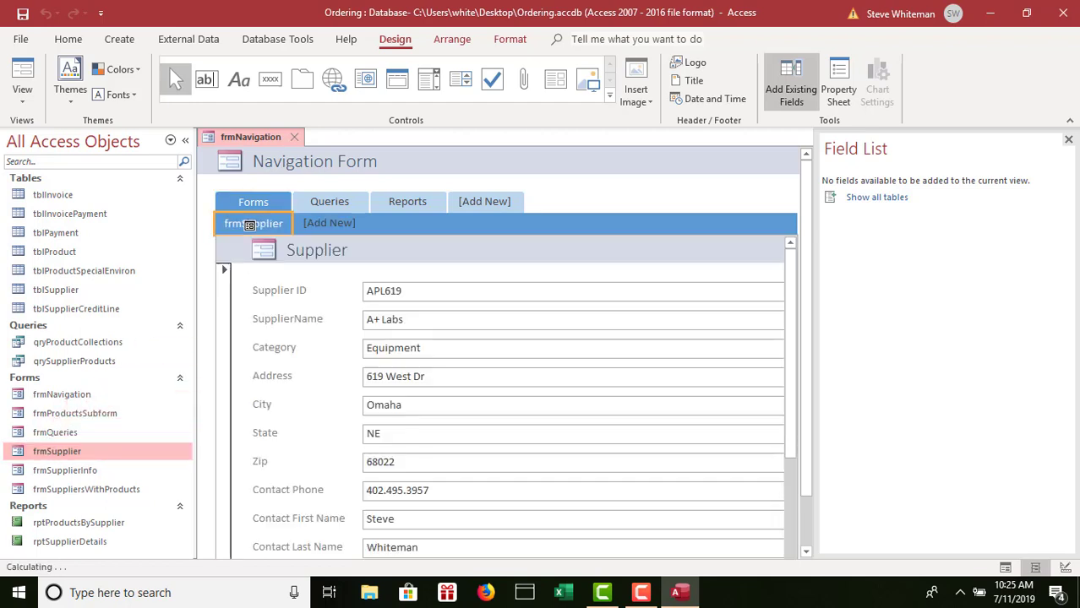
left_click(77, 488)
left_click_drag(77, 488, 329, 222)
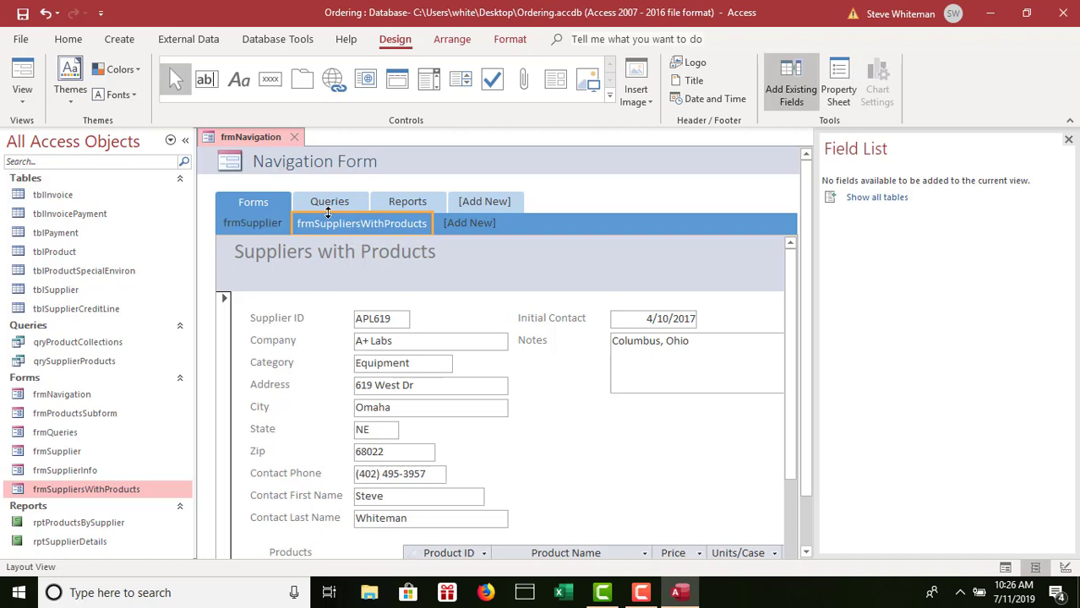
Add frmQueries as a second-level tab under the Queries tab
left_click(328, 203)
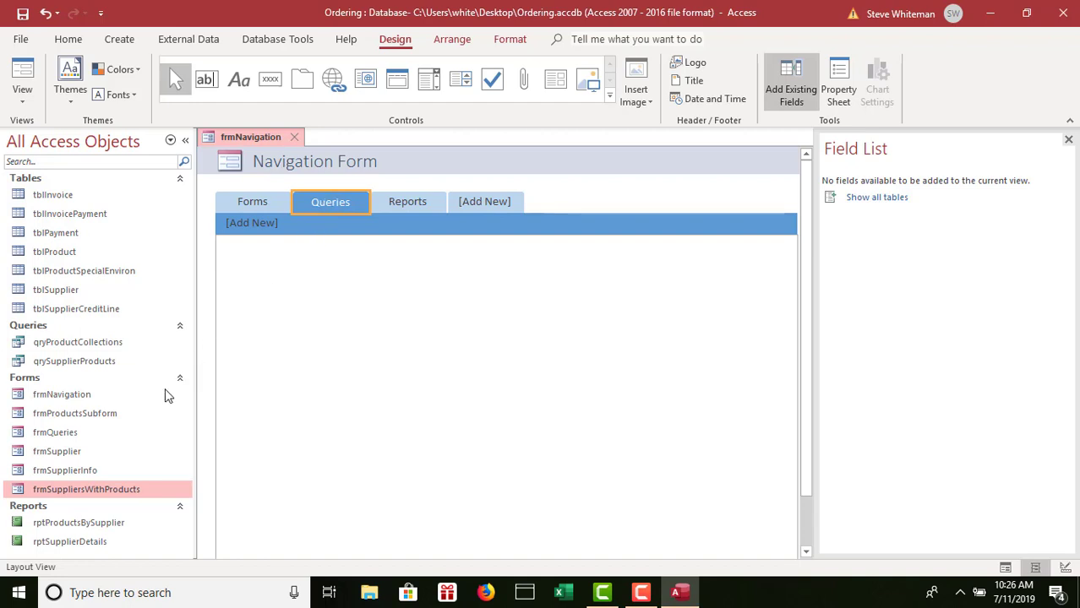
left_click(49, 436)
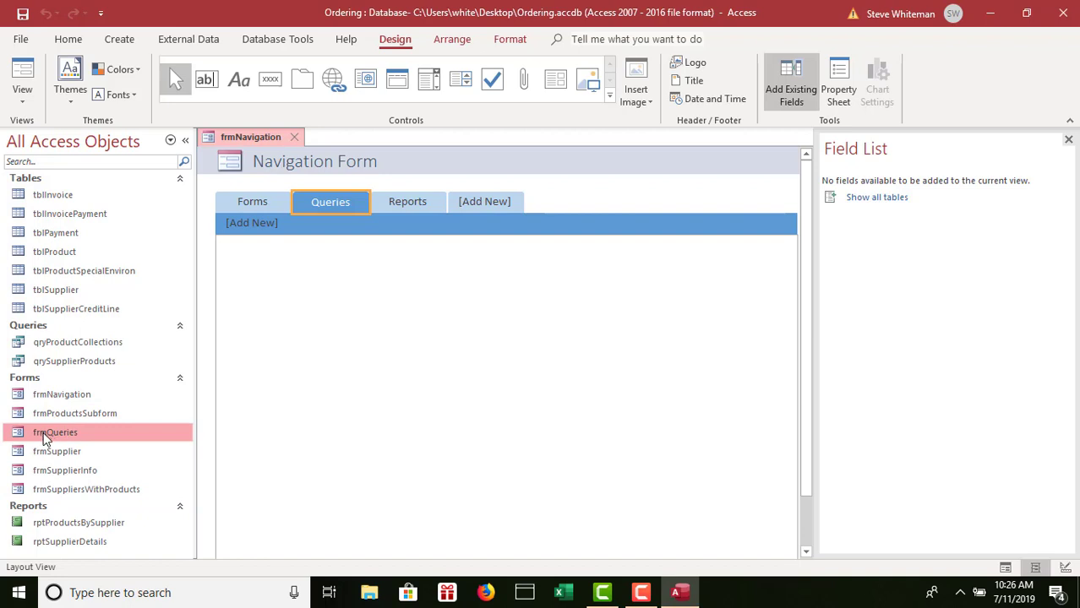
mouse_move(43, 432)
left_mouse_down()
mouse_move(237, 330)
mouse_move(252, 230)
left_mouse_up()
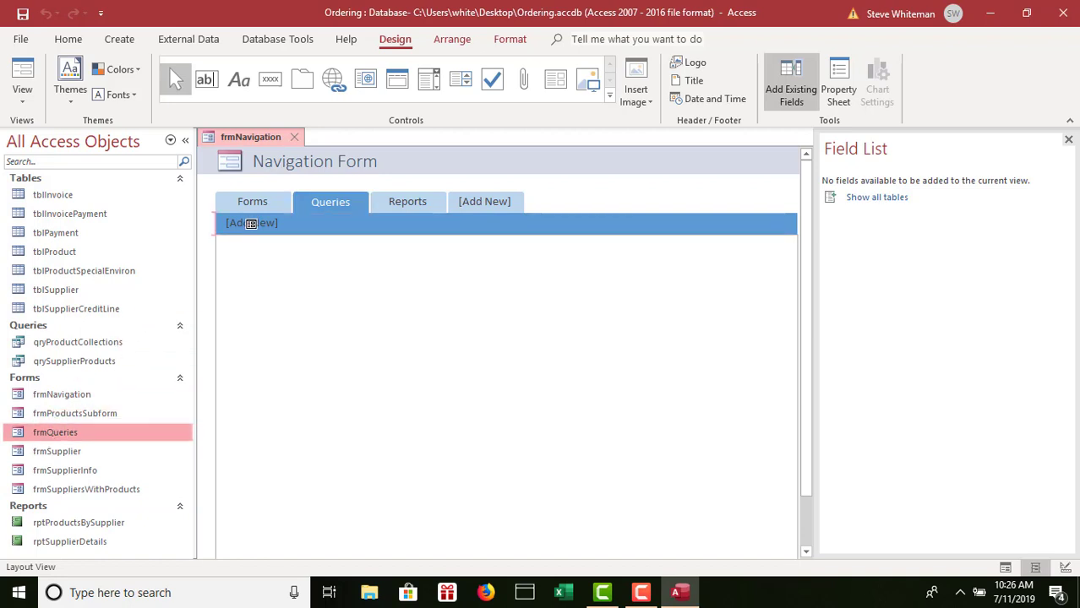
left_click_drag(251, 224, 251, 224)
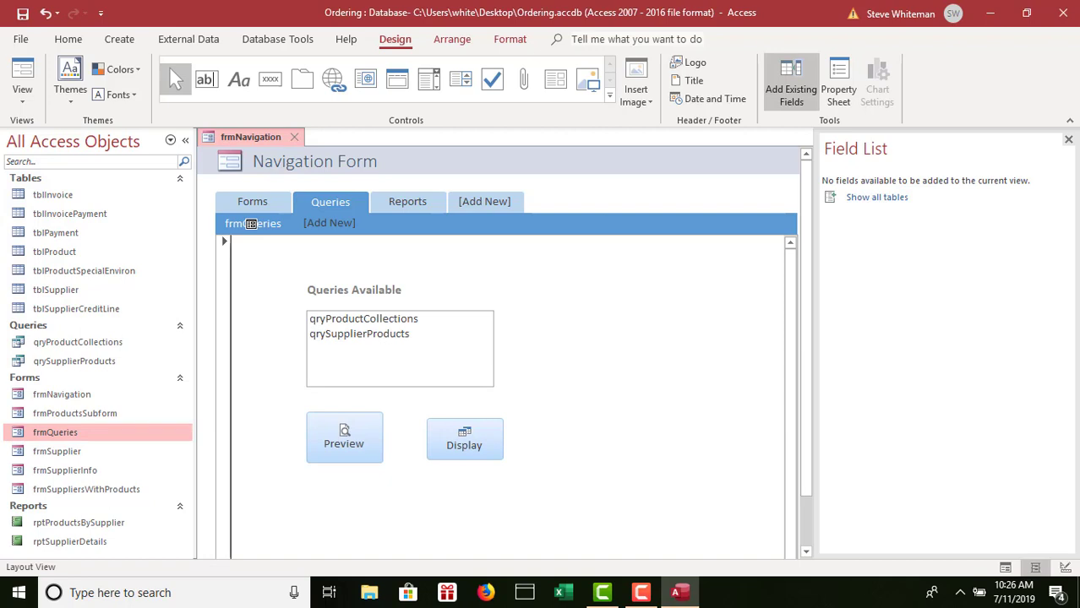
Add the reports rptSupplierDetails and rptProductsBySupplier as second-level tabs under the Reports tab
left_click(419, 203)
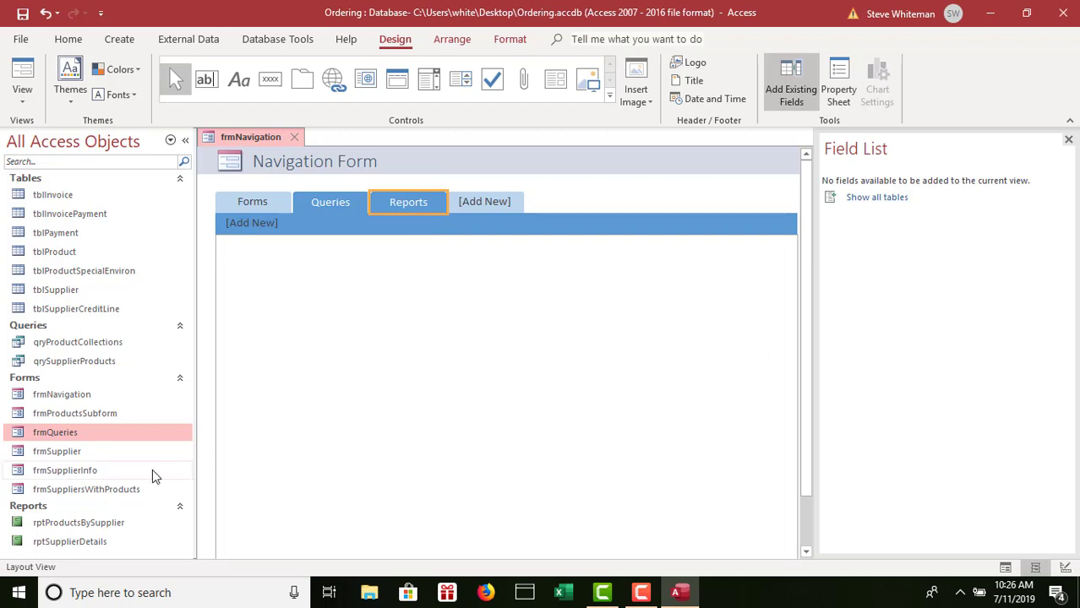
left_click(81, 542)
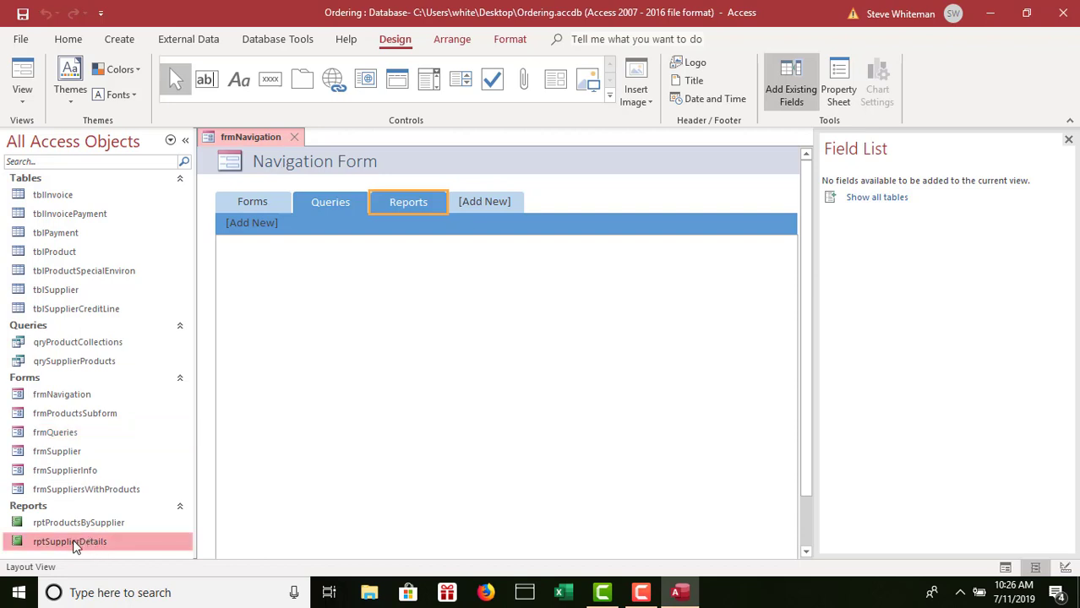
mouse_move(73, 545)
left_mouse_down()
mouse_move(144, 480)
mouse_move(248, 222)
mouse_move(169, 494)
mouse_move(128, 550)
mouse_move(121, 542)
mouse_move(93, 573)
mouse_move(78, 542)
mouse_move(79, 554)
mouse_move(569, 164)
mouse_move(403, 207)
left_mouse_up()
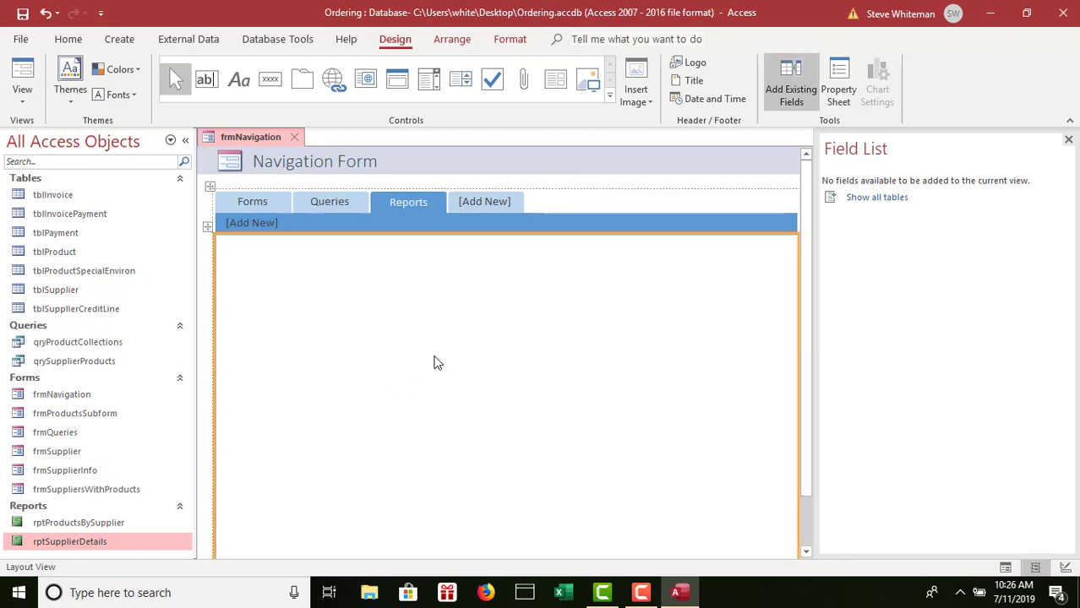
left_click_drag(59, 542, 243, 222)
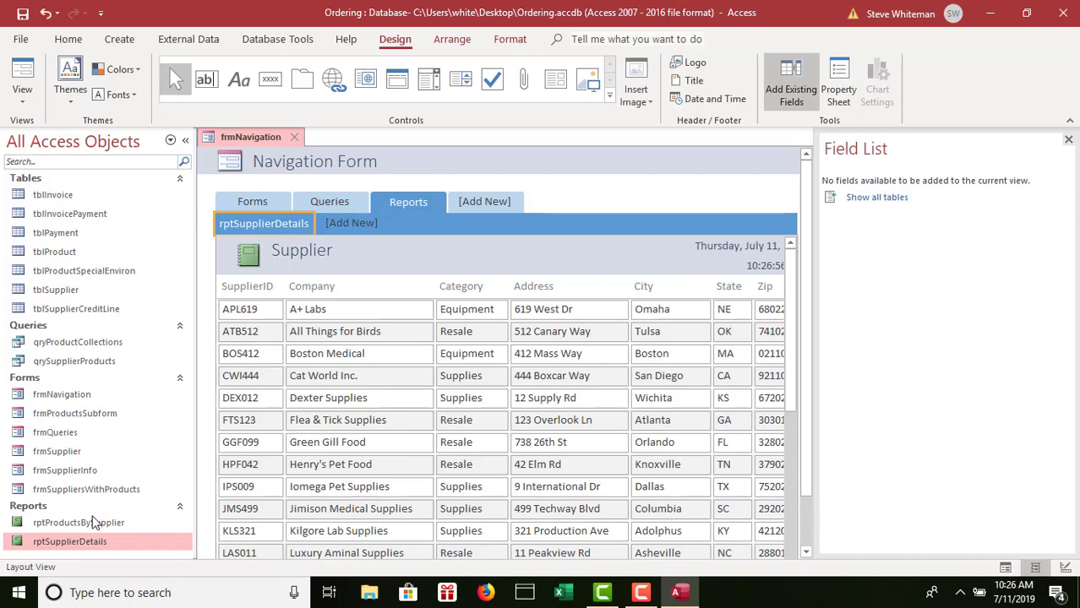
left_click(64, 523)
left_click_drag(53, 525, 354, 224)
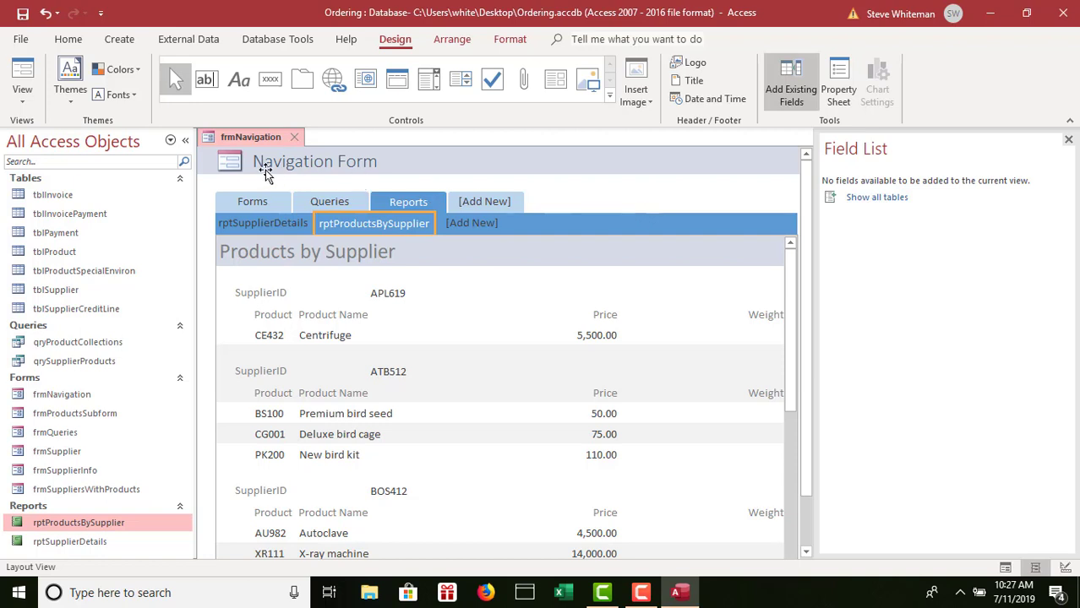
Delete the logo and the Navigation Form title from the header of frmNavigation
left_click(234, 158)
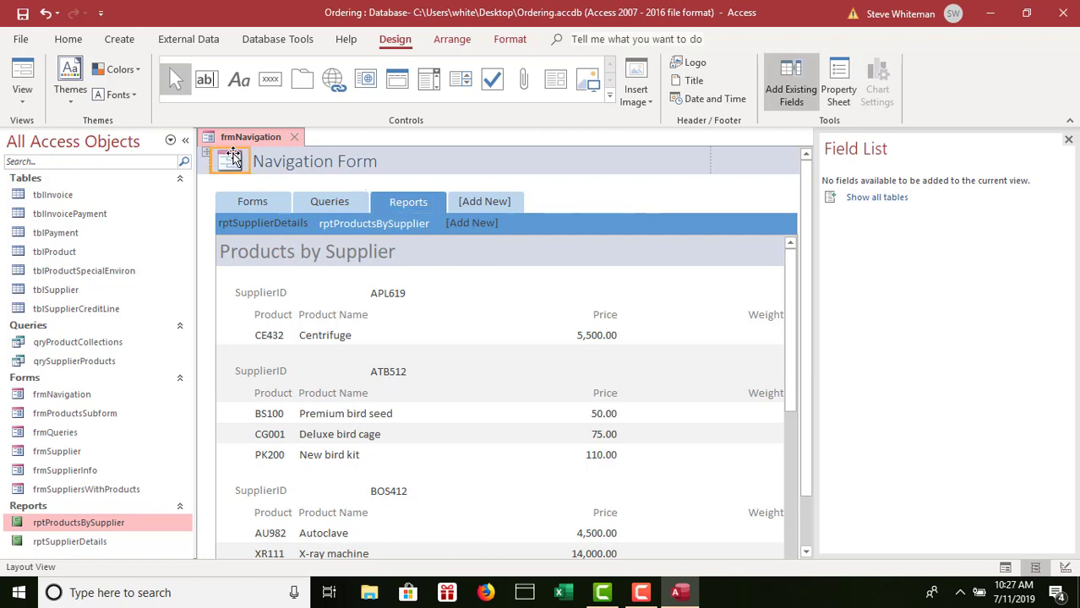
key("Delete")
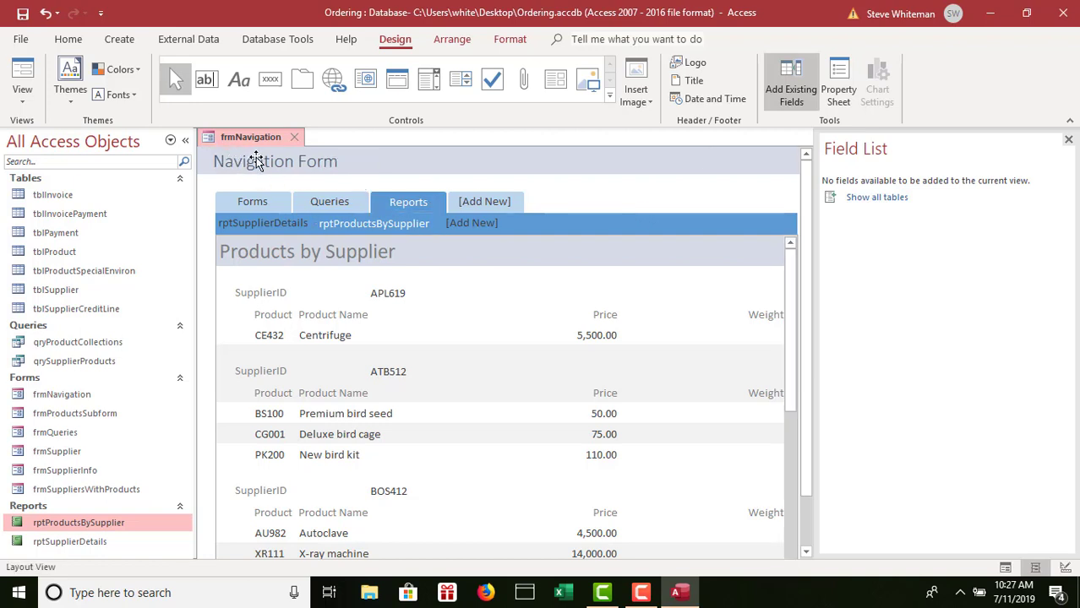
left_click(256, 159)
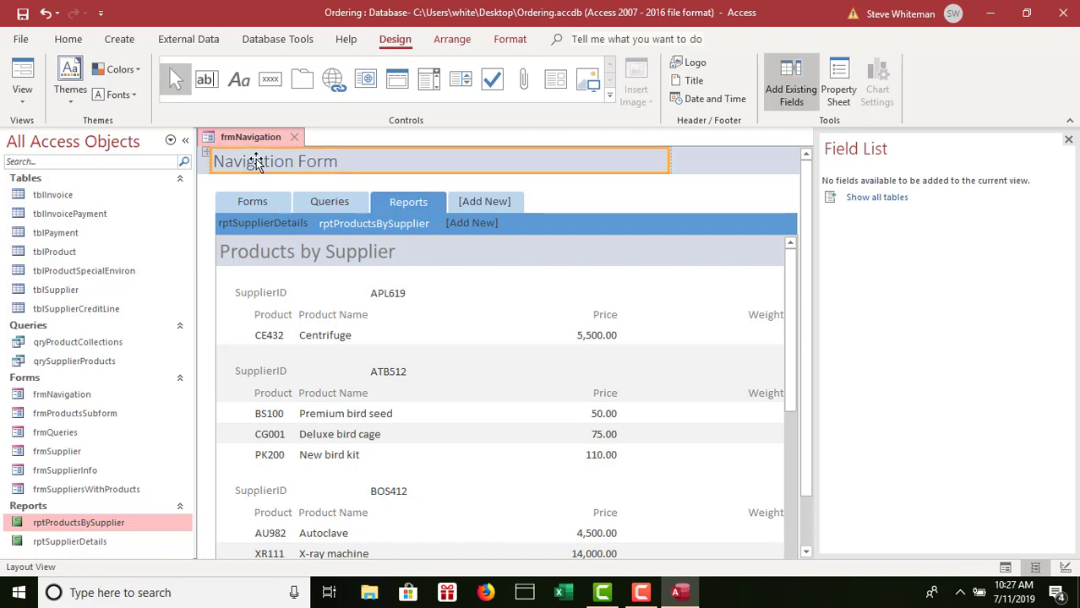
key("Delete")
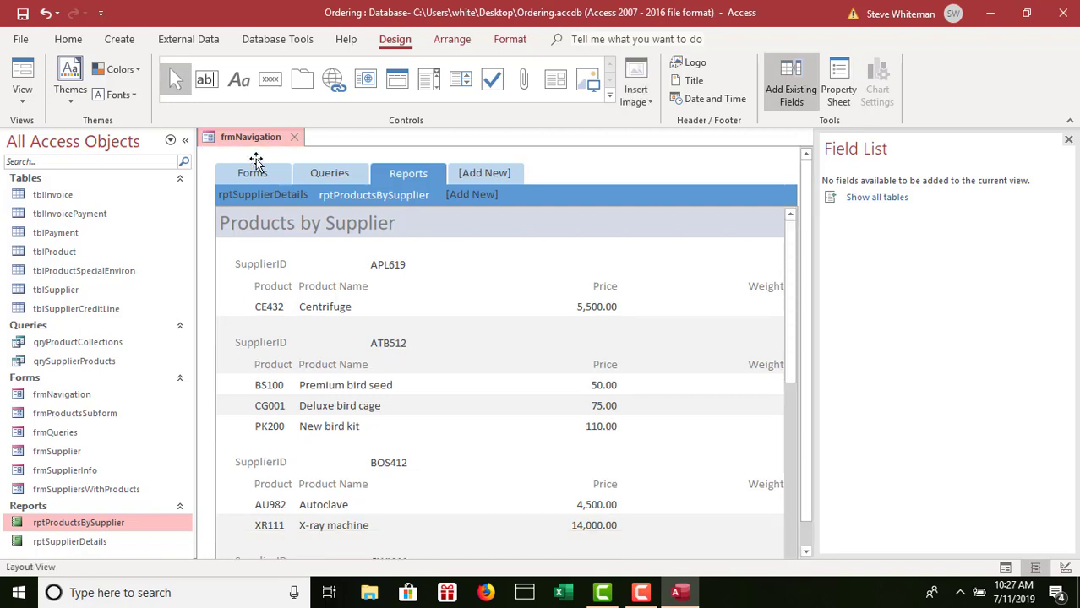
Set the navigation form's Caption property to Ordering Database, and save and close the form
left_click(844, 89)
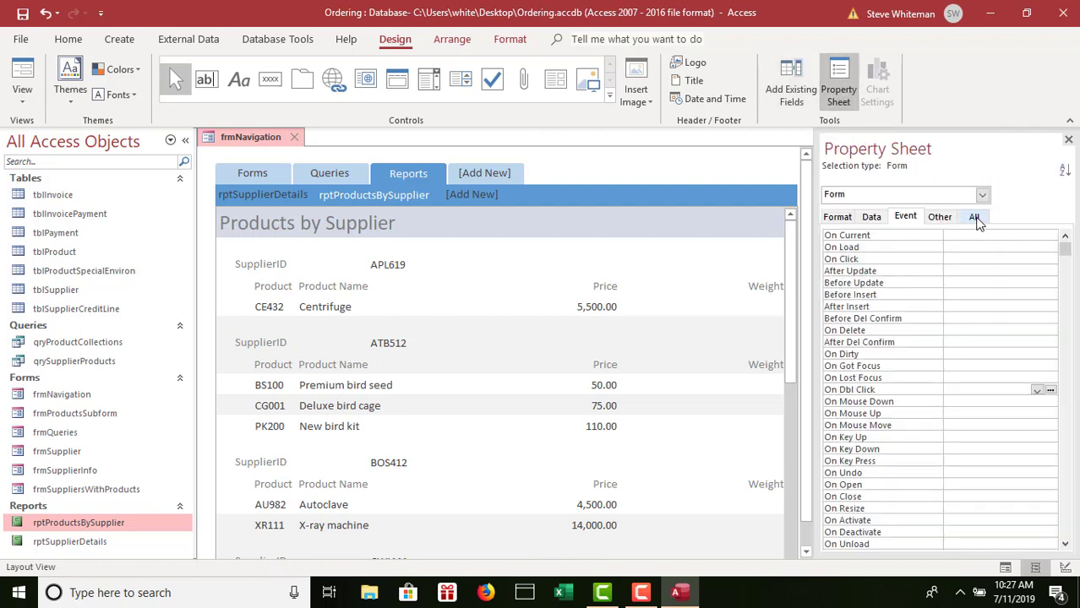
left_click(974, 218)
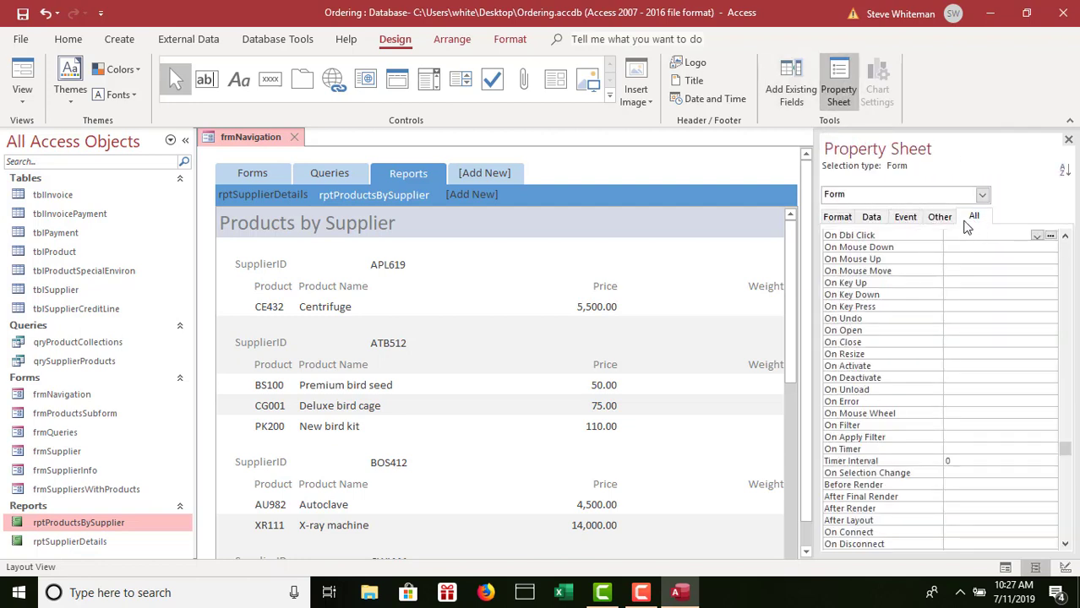
right_click(1070, 250)
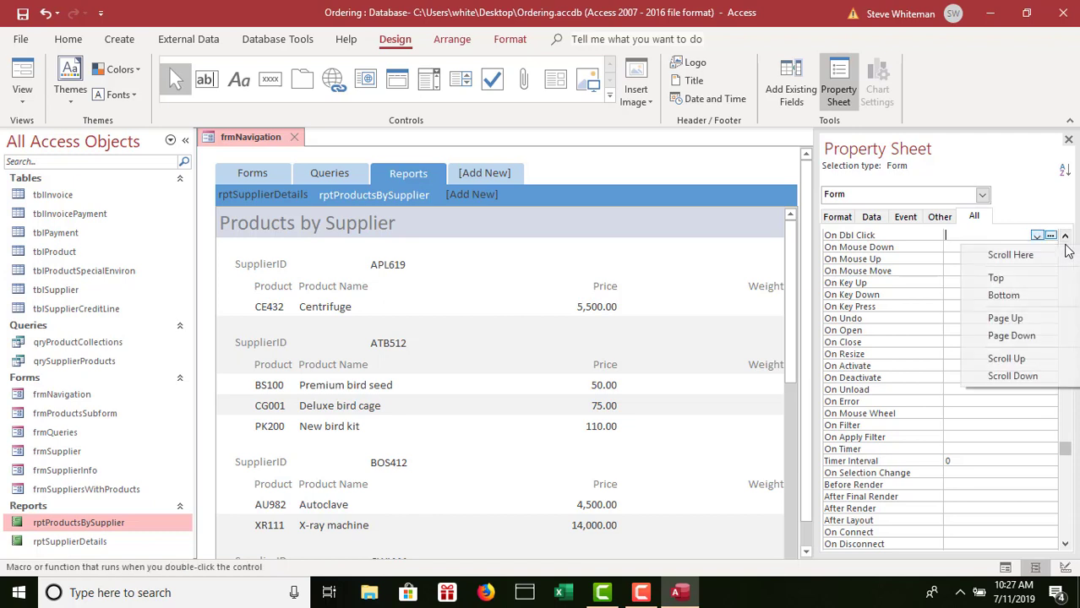
left_click(1065, 238)
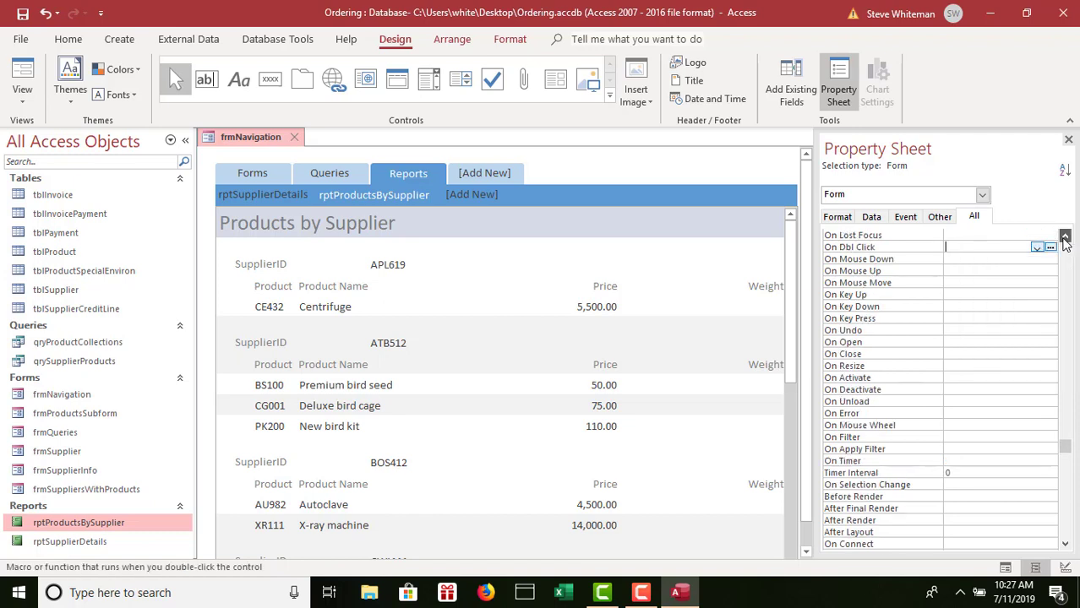
left_click_drag(1065, 237, 1071, 256)
left_click(1071, 256)
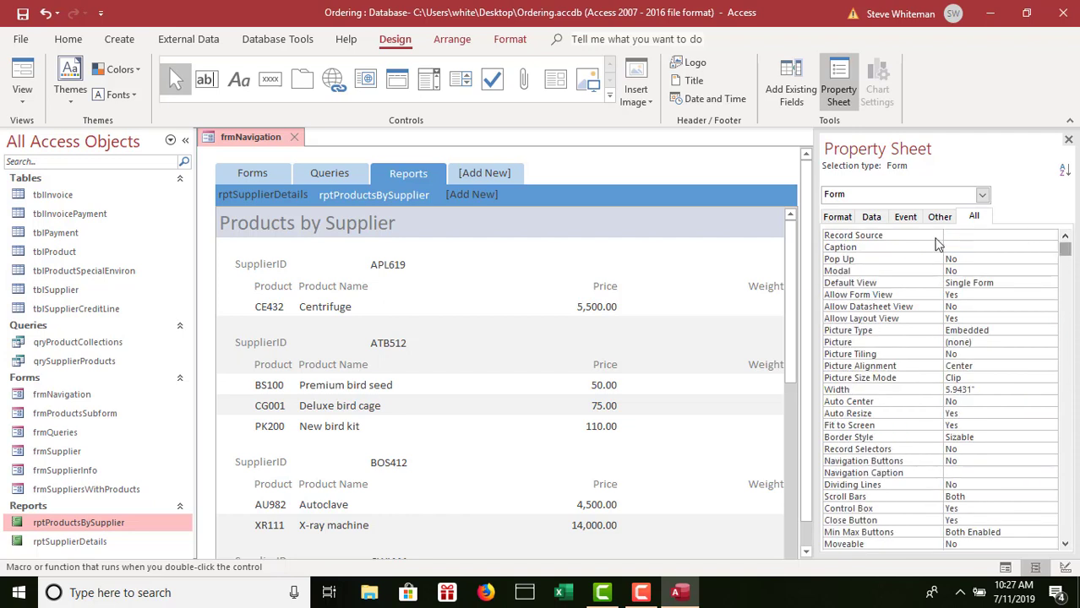
left_click(951, 245)
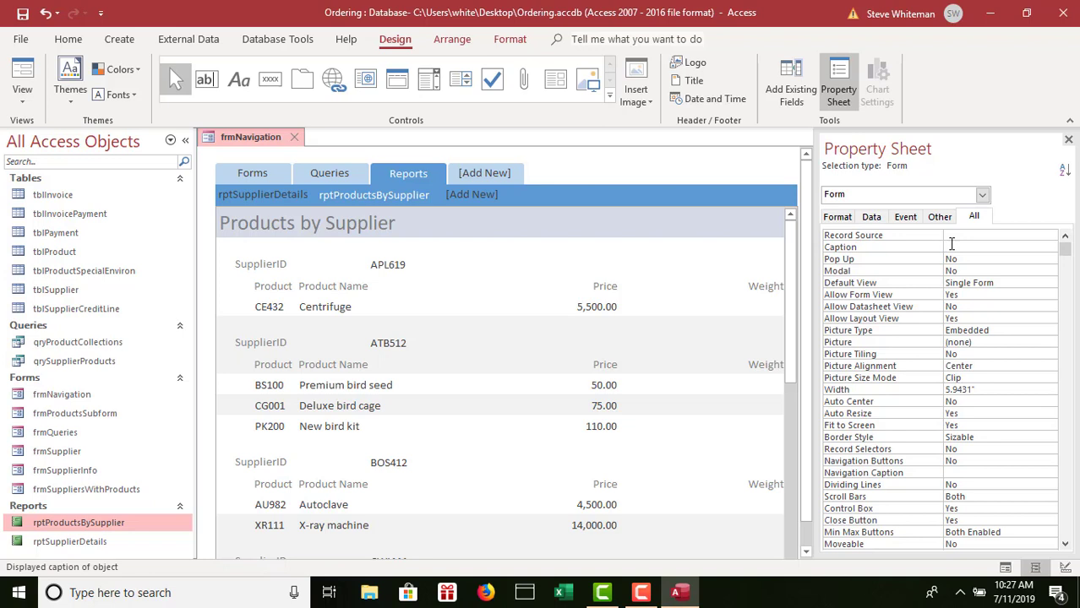
type("Ordering Database")
key("Return")
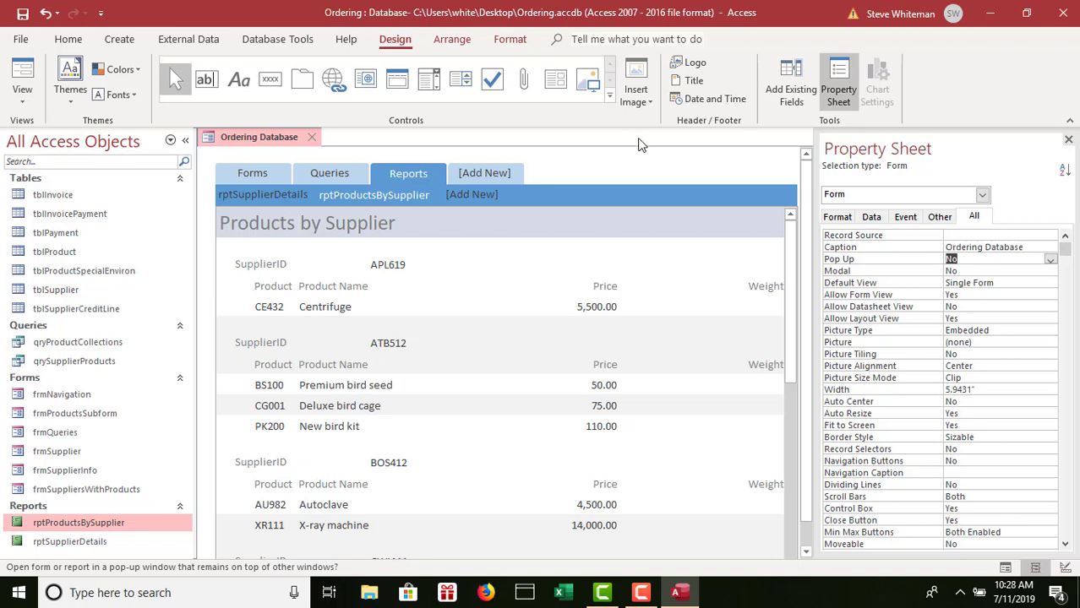
left_click(23, 14)
left_click(314, 137)
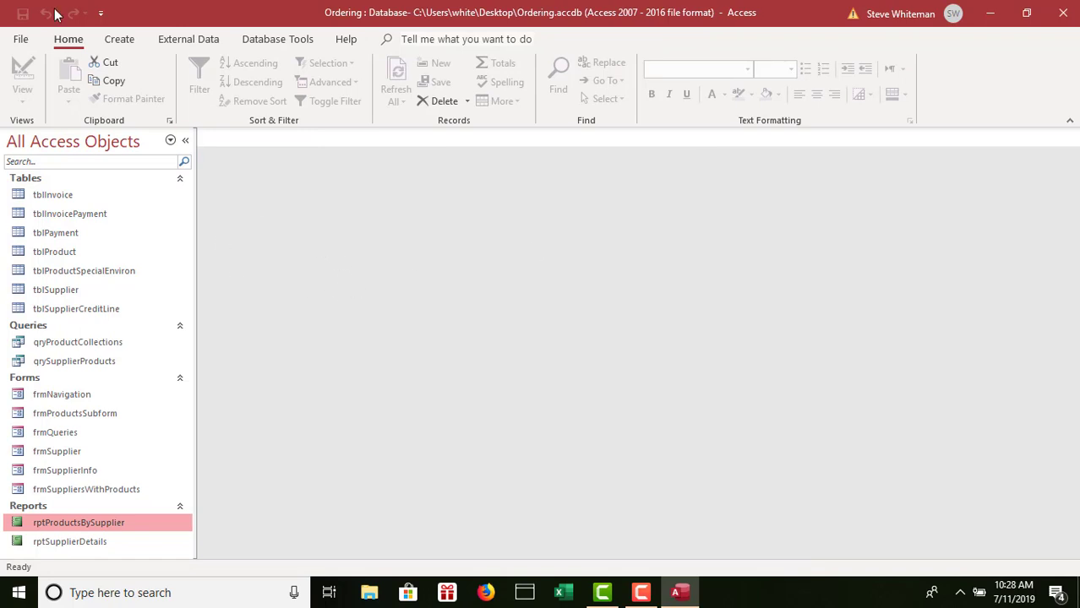
Back up the database to the Desktop as Ordering_2019-07-11.accdb
left_click(21, 41)
left_click(64, 200)
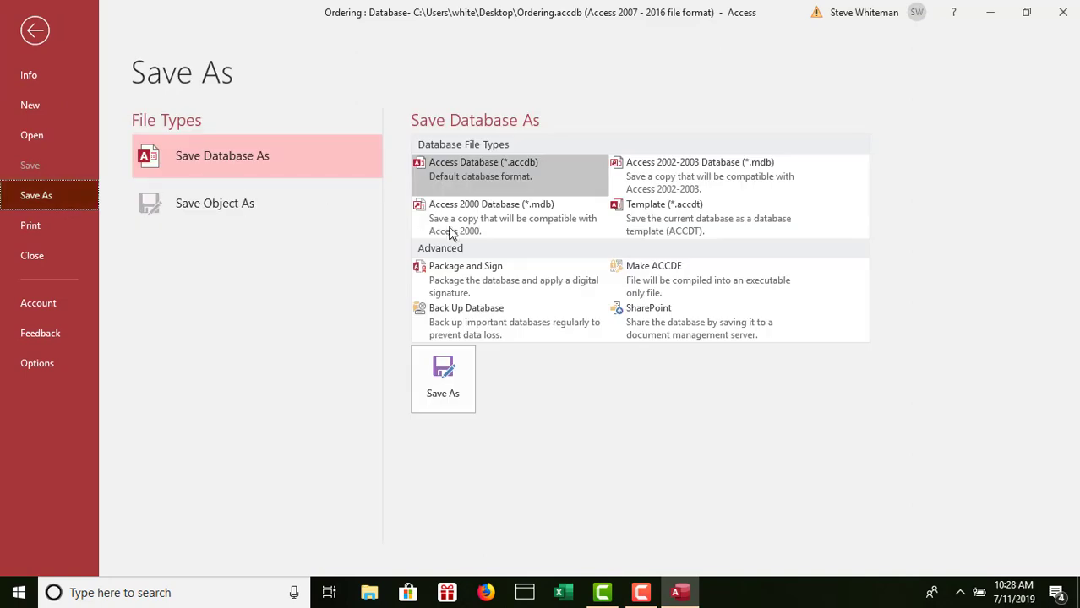
left_click(462, 309)
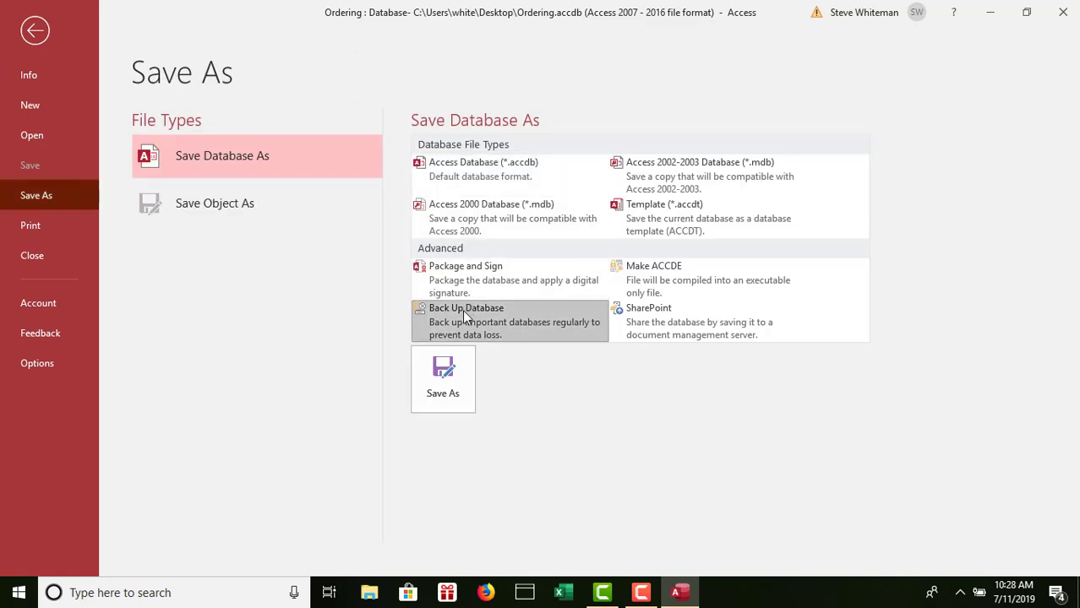
left_click(452, 384)
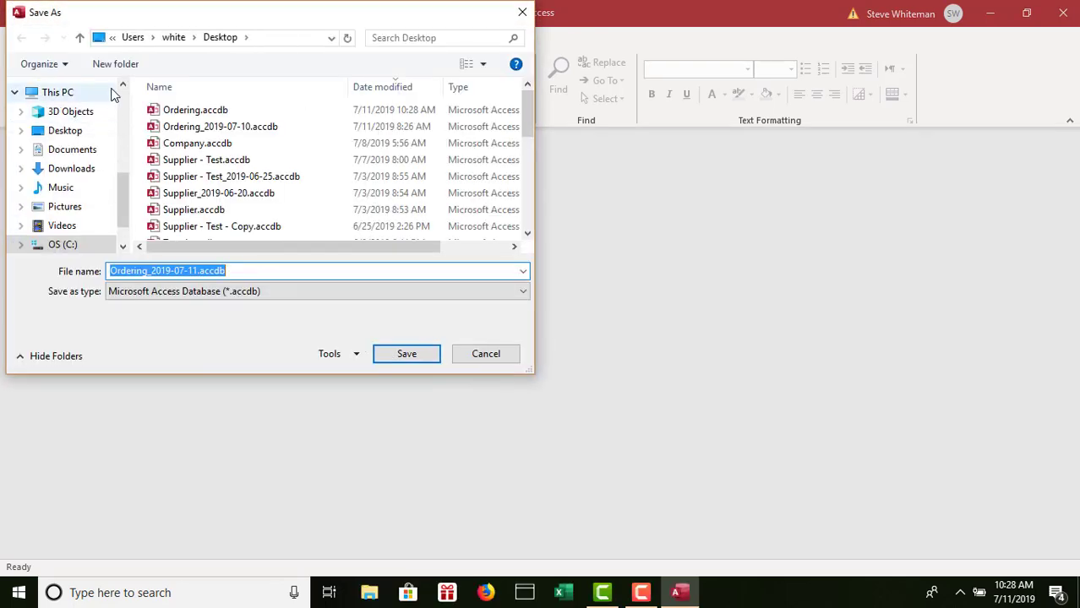
scroll(117, 93, "up", 4)
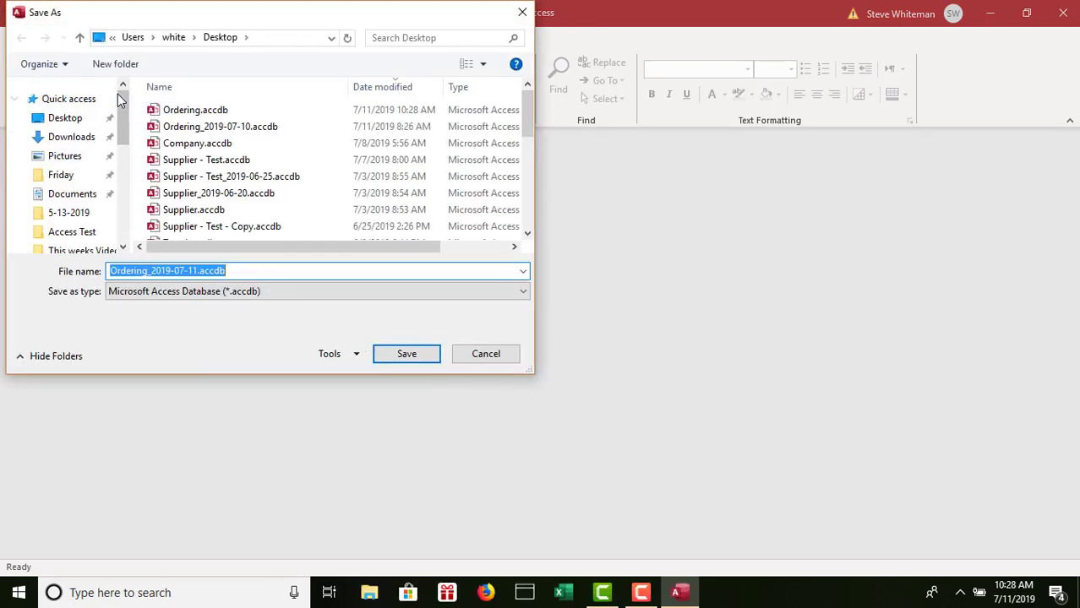
left_click(68, 117)
left_click(405, 354)
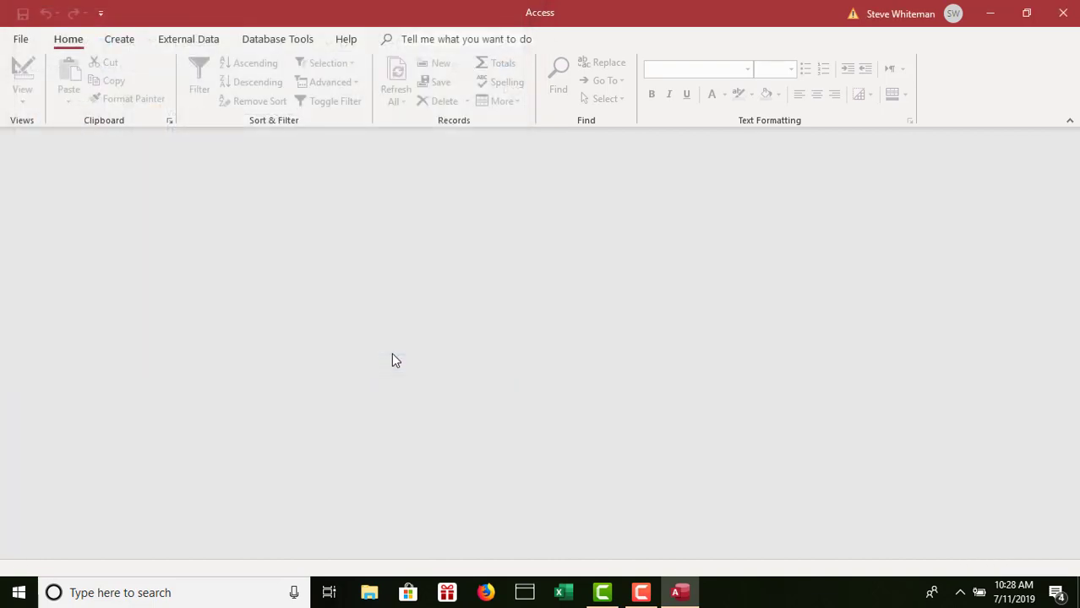
Compact and repair the Ordering database and exit the program
left_click(13, 46)
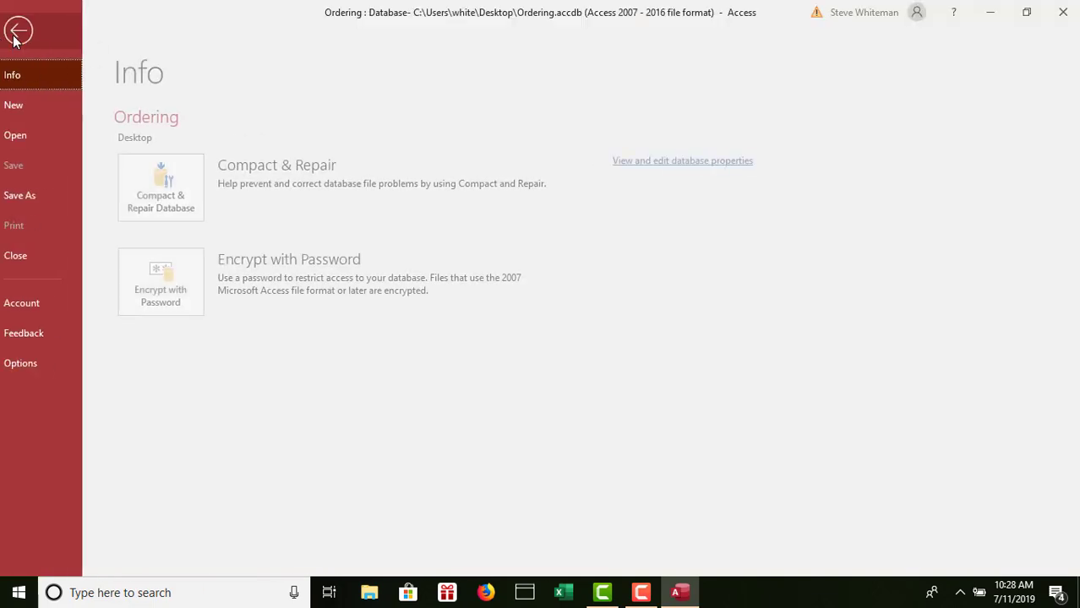
left_click(178, 181)
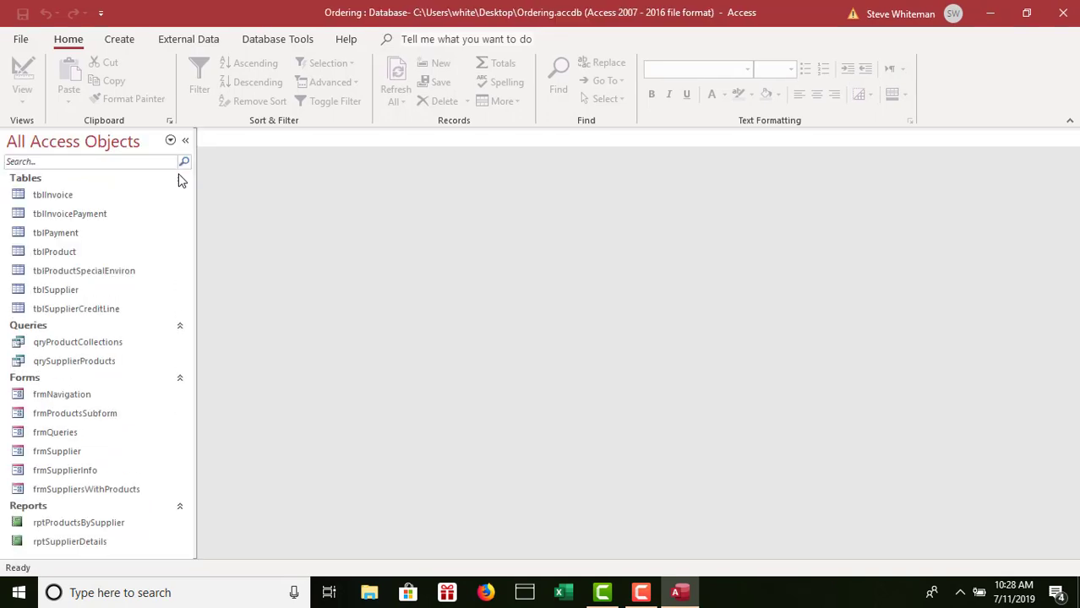
left_click(1063, 13)
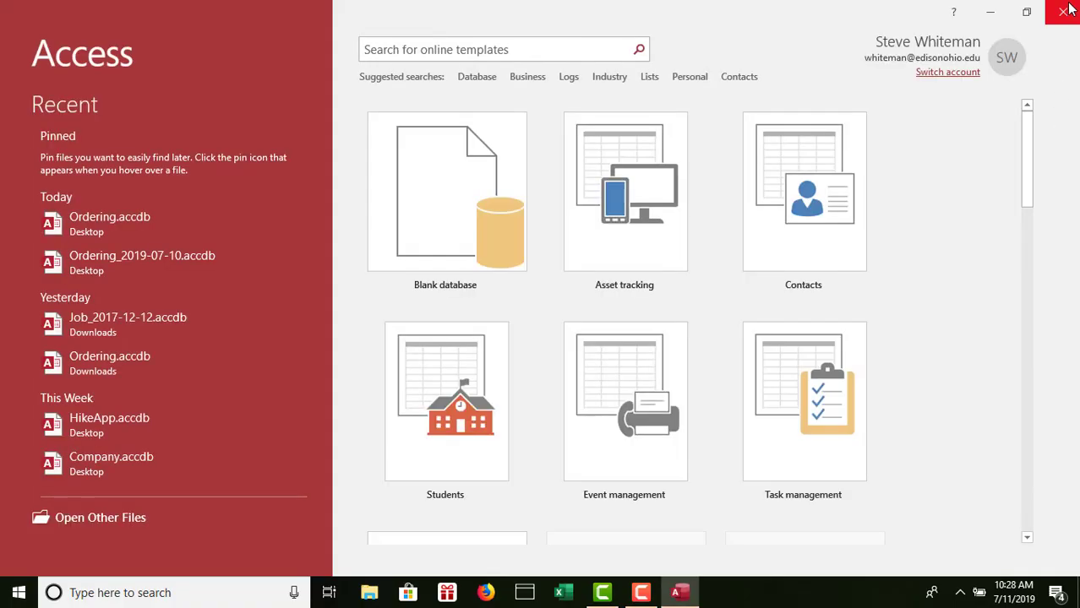
left_click(1063, 11)
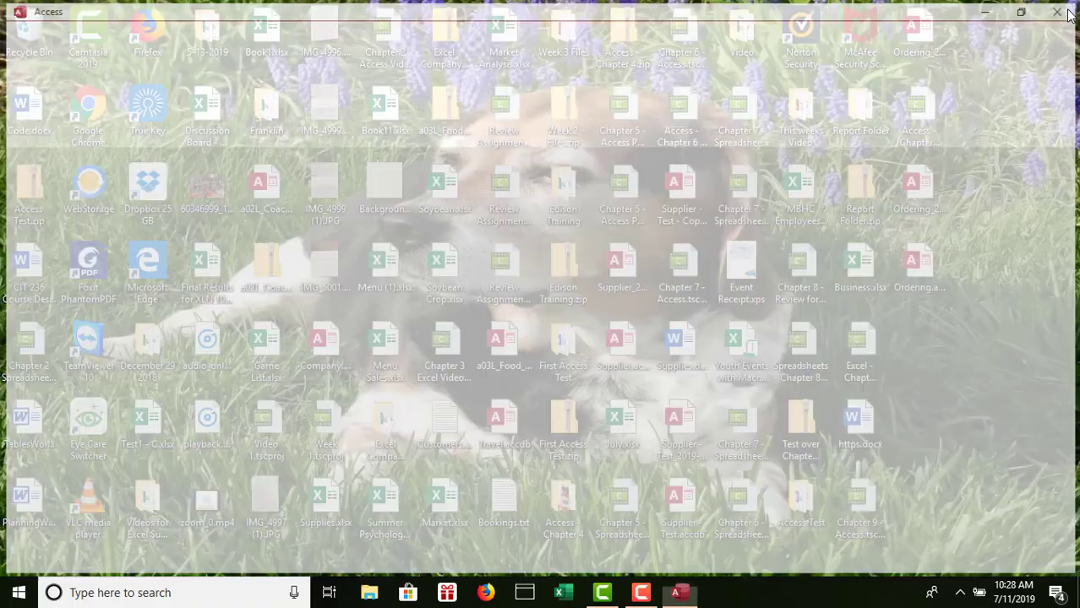